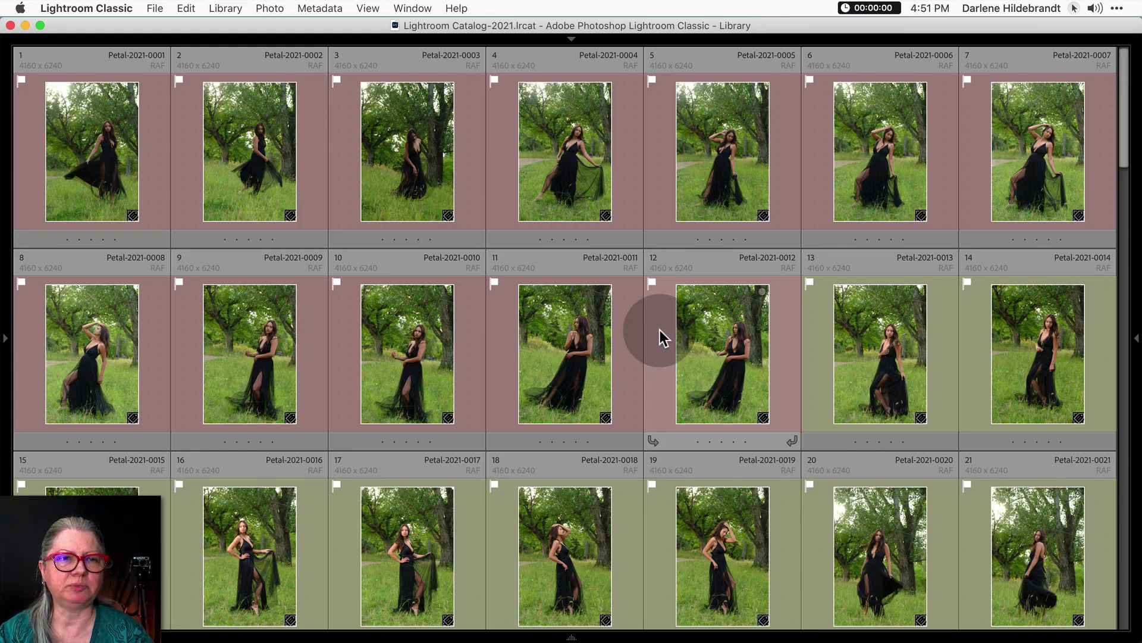
Select the red-labeled batch from Petal-2021-0001 through Petal-2021-0012, then reduce the selection to Petal-2021-0012
{"action": "left_click", "coordinate": [29, 160]}
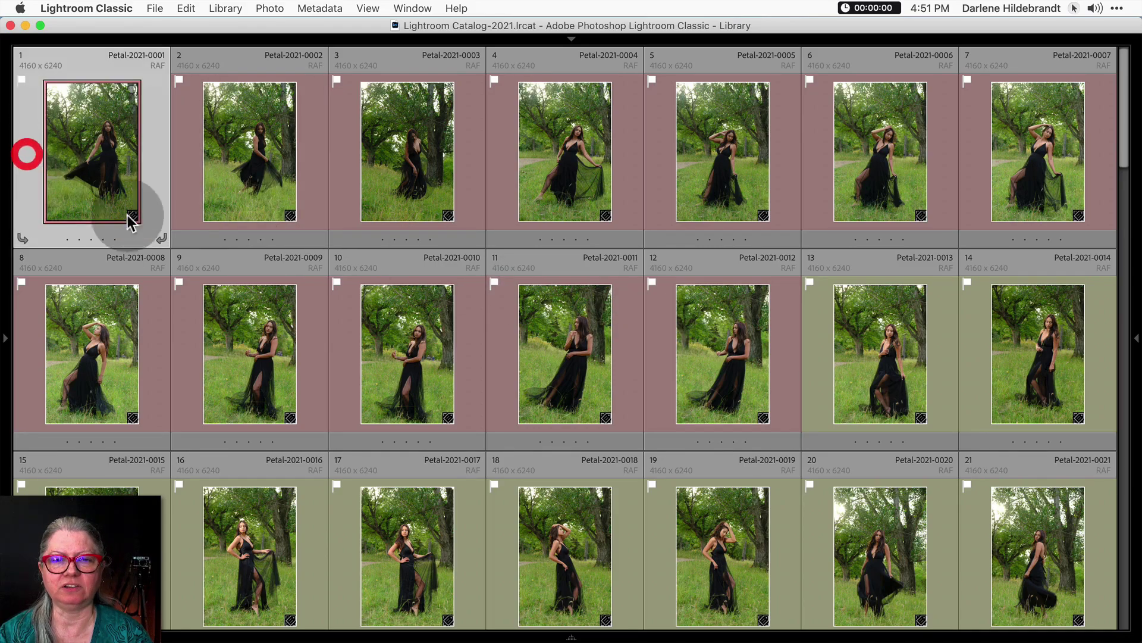
{"action": "left_click", "coordinate": [652, 345], "text": "shift"}
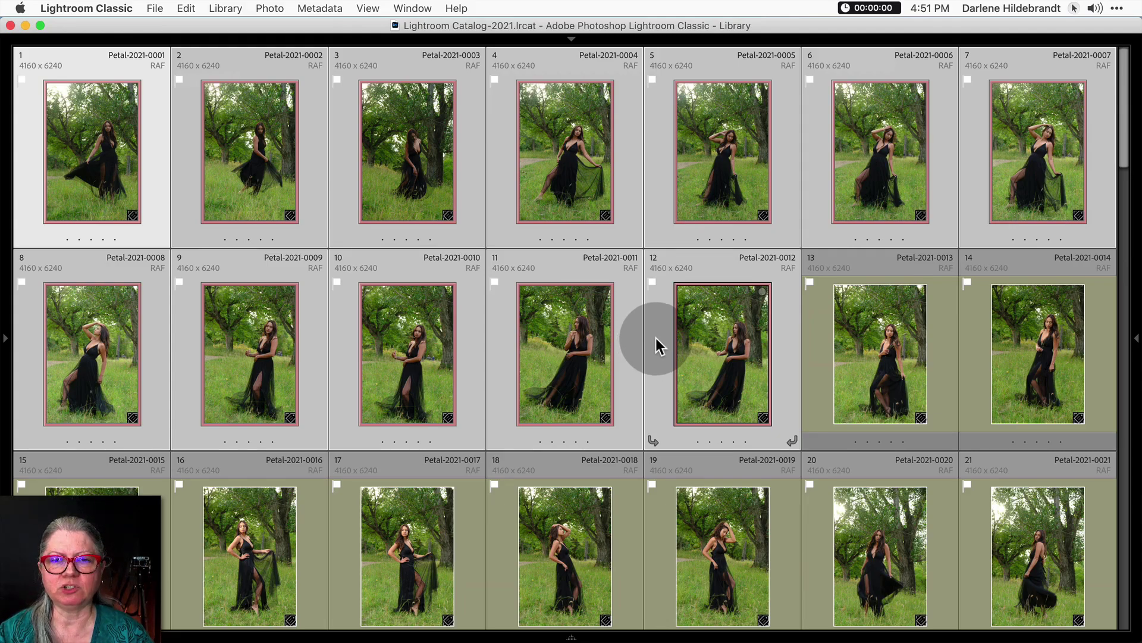
{"action": "scroll", "coordinate": [656, 337], "scroll_direction": "down", "scroll_amount": 2}
{"action": "scroll", "coordinate": [657, 326], "scroll_direction": "up", "scroll_amount": 2}
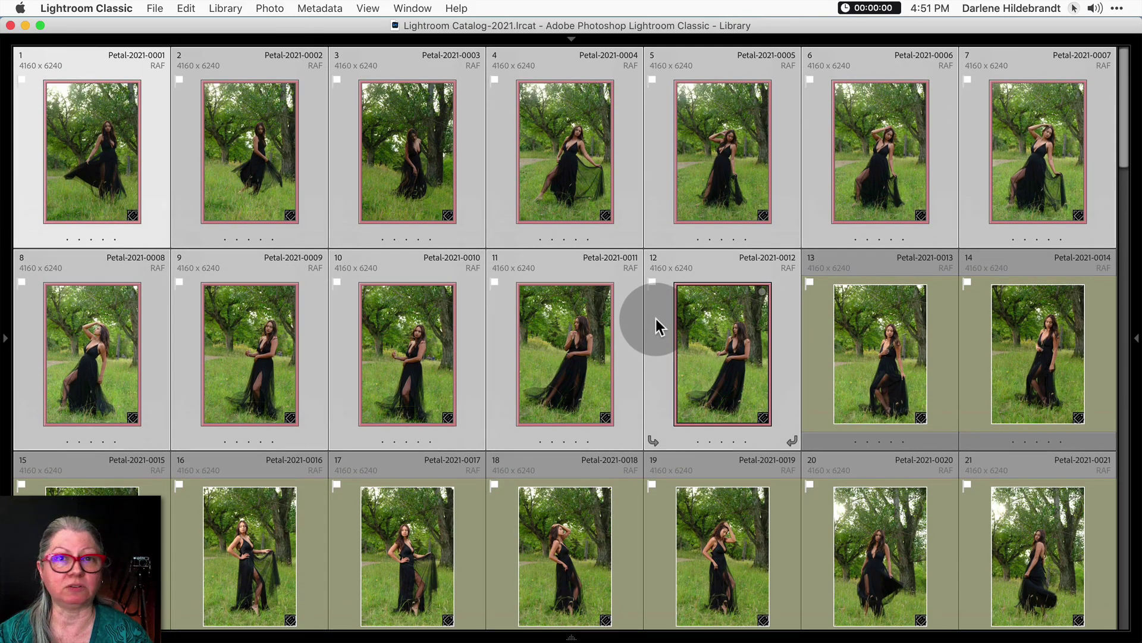
{"action": "left_click", "coordinate": [657, 329]}
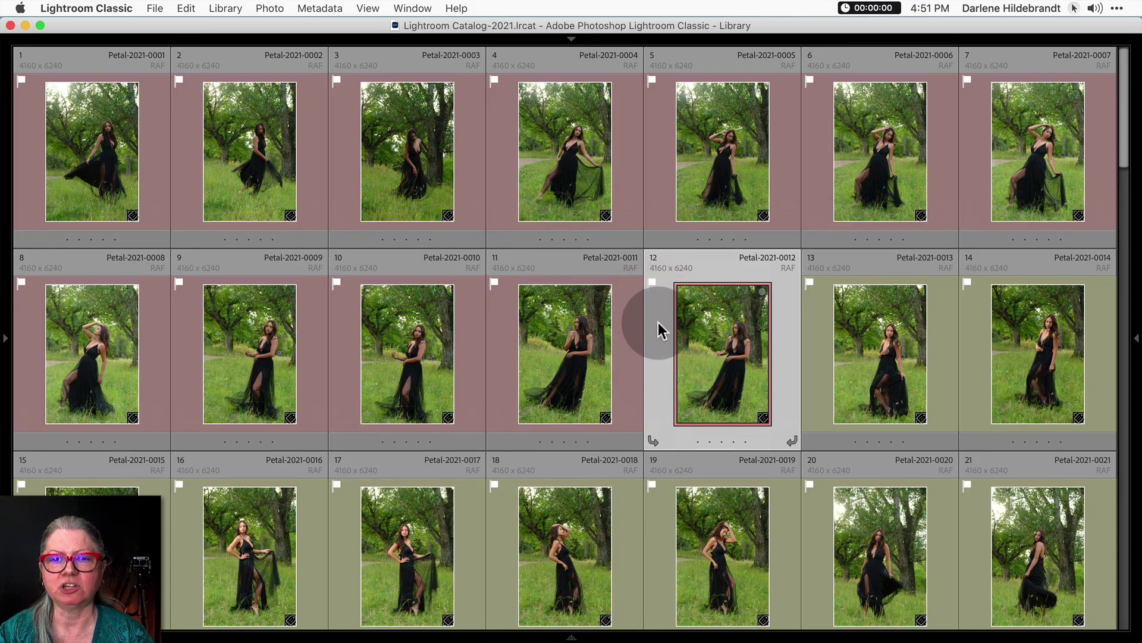
Examine how the shoot is divided into color-labeled batches, from the yellow group through the green and blue ones to the second red group
{"action": "scroll", "coordinate": [658, 328], "scroll_direction": "down", "scroll_amount": 4}
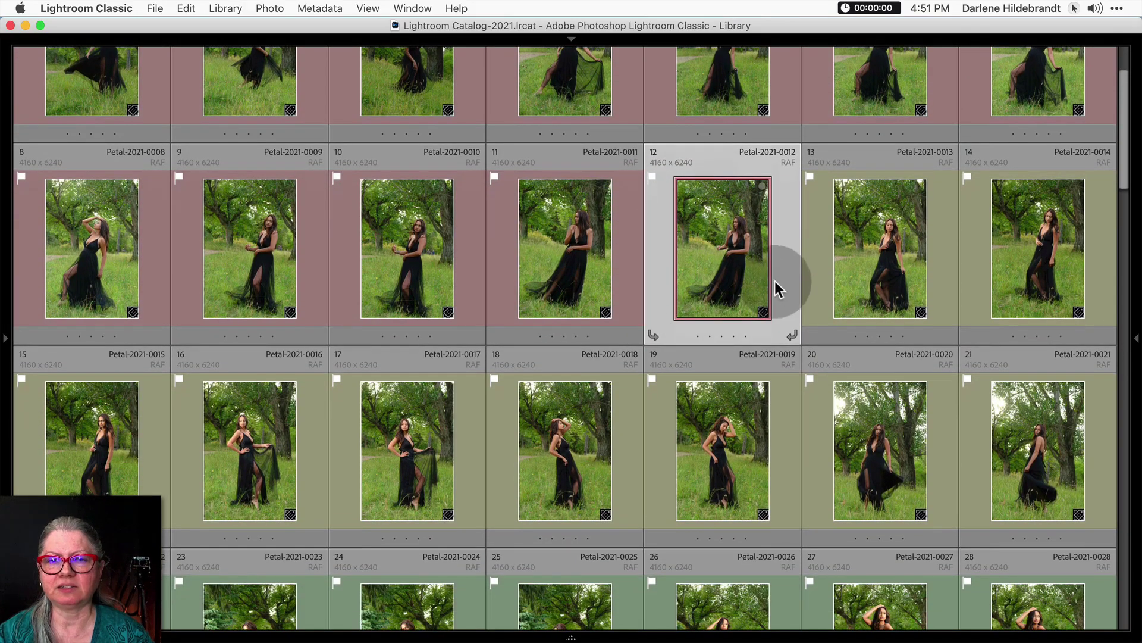
{"action": "left_click", "coordinate": [813, 267]}
{"action": "scroll", "coordinate": [813, 266], "scroll_direction": "down", "scroll_amount": 3}
{"action": "scroll", "coordinate": [813, 266], "scroll_direction": "down", "scroll_amount": 1}
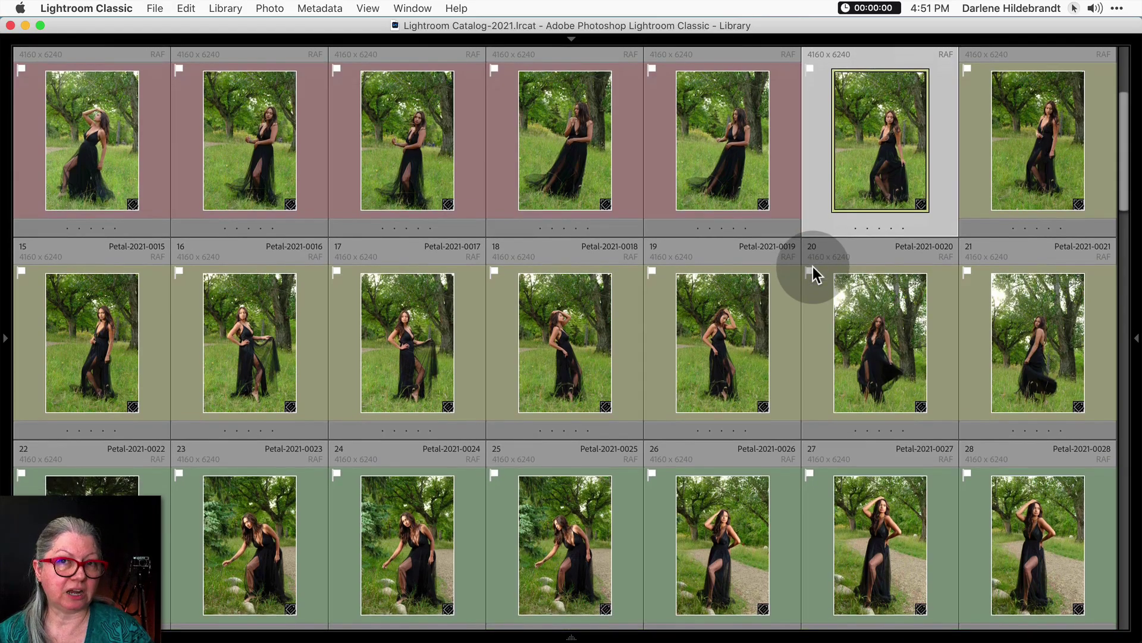
{"action": "scroll", "coordinate": [813, 266], "scroll_direction": "down", "scroll_amount": 2}
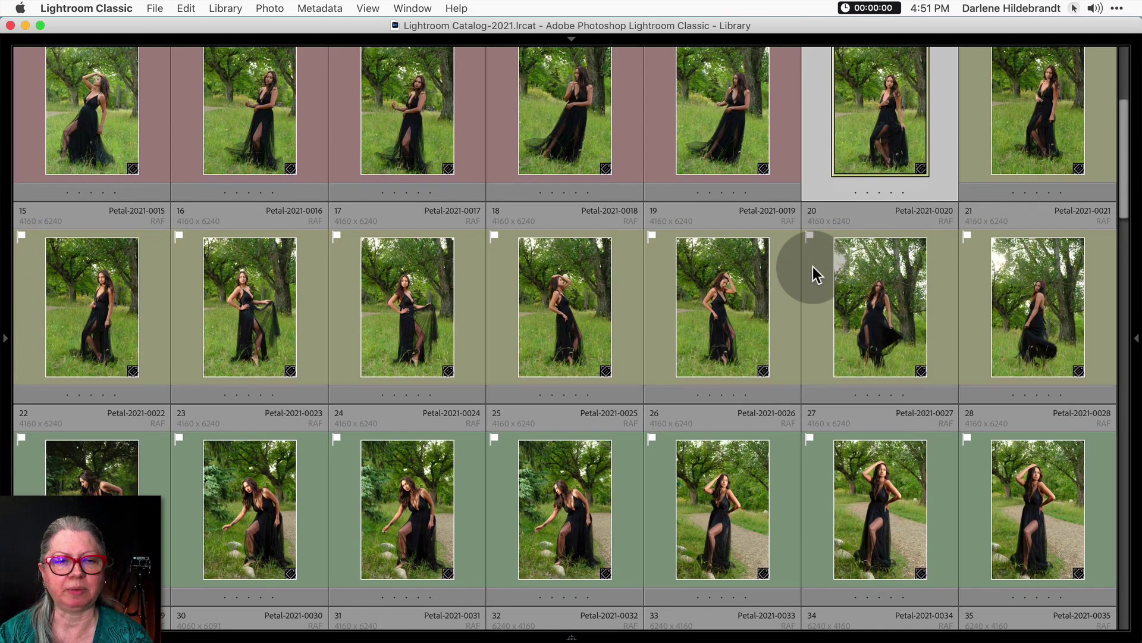
{"action": "key", "text": "Down"}
{"action": "key", "text": "Right"}
{"action": "key", "text": "Right"}
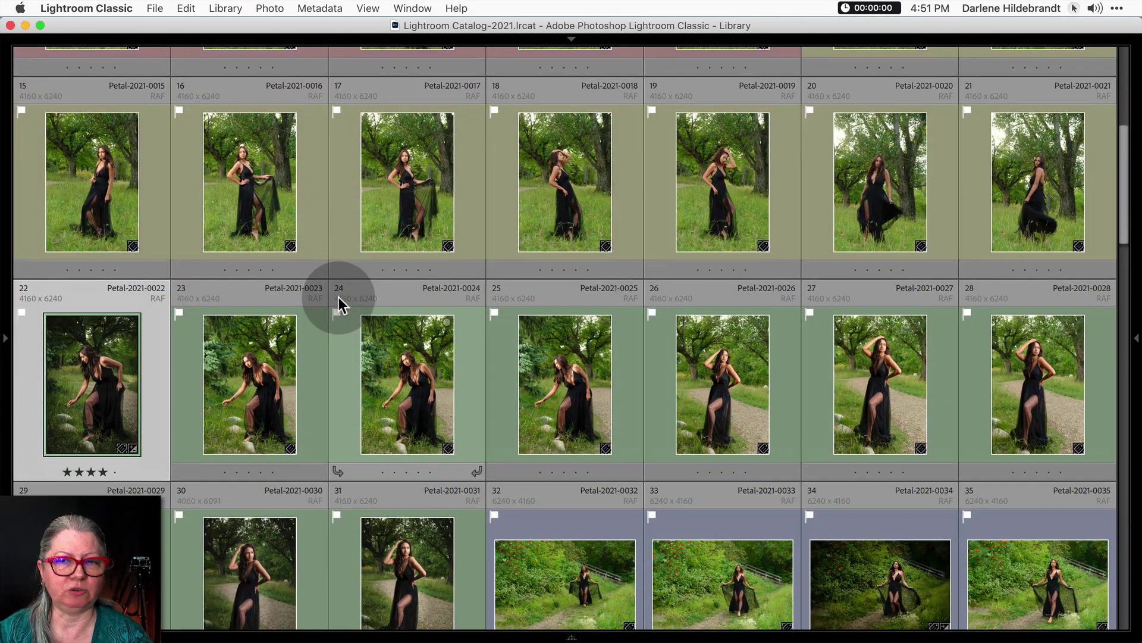
{"action": "scroll", "coordinate": [338, 297], "scroll_direction": "down", "scroll_amount": 15}
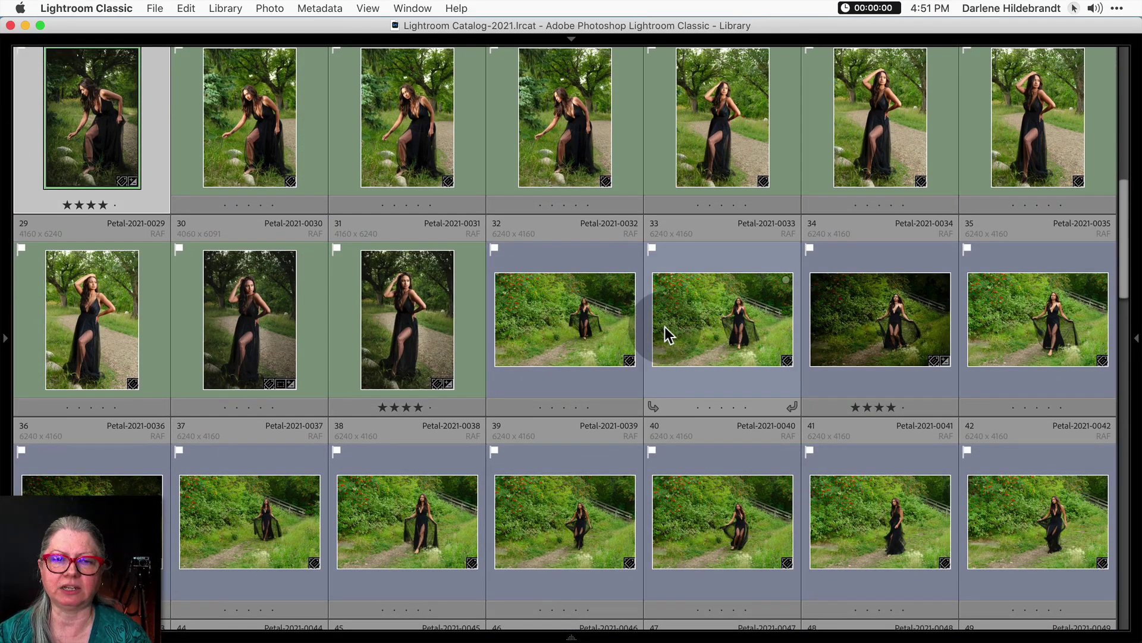
{"action": "scroll", "coordinate": [666, 326], "scroll_direction": "down", "scroll_amount": 7}
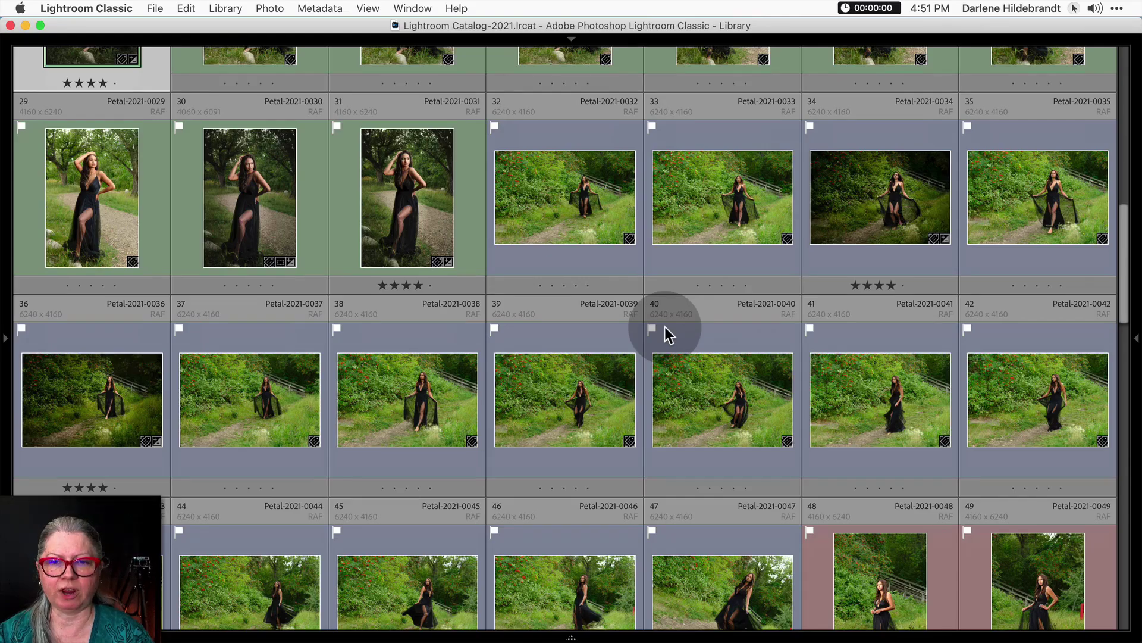
{"action": "scroll", "coordinate": [827, 311], "scroll_direction": "down", "scroll_amount": 9}
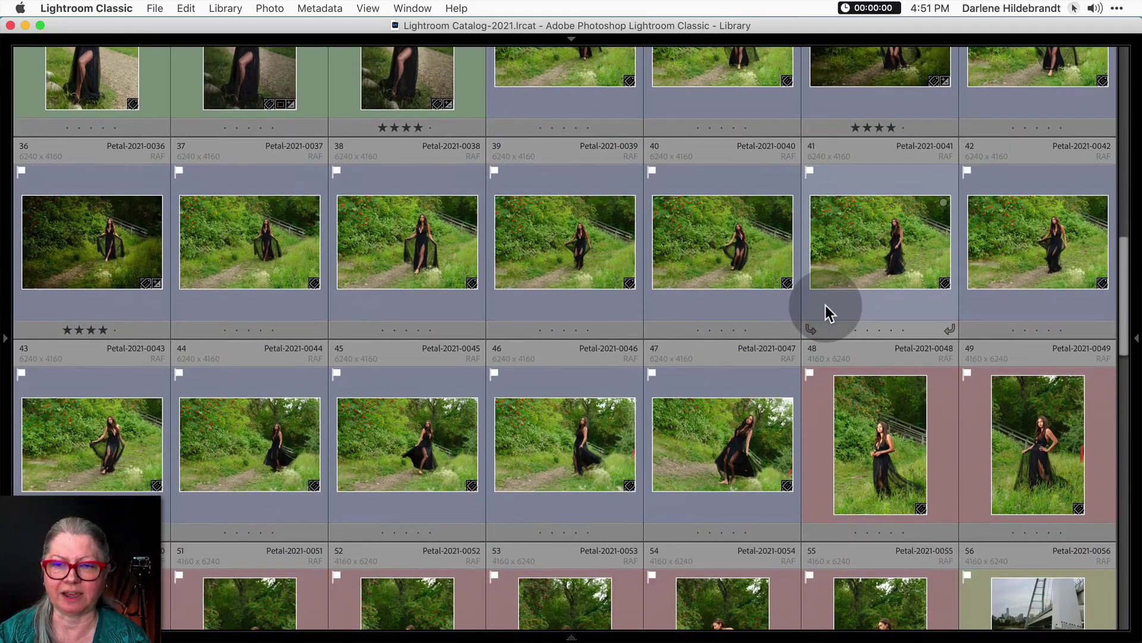
{"action": "scroll", "coordinate": [825, 306], "scroll_direction": "down", "scroll_amount": 12}
Open Petal-2021-0048, the first photo of the second red-labeled batch, in the Develop module
{"action": "left_click", "coordinate": [826, 305]}
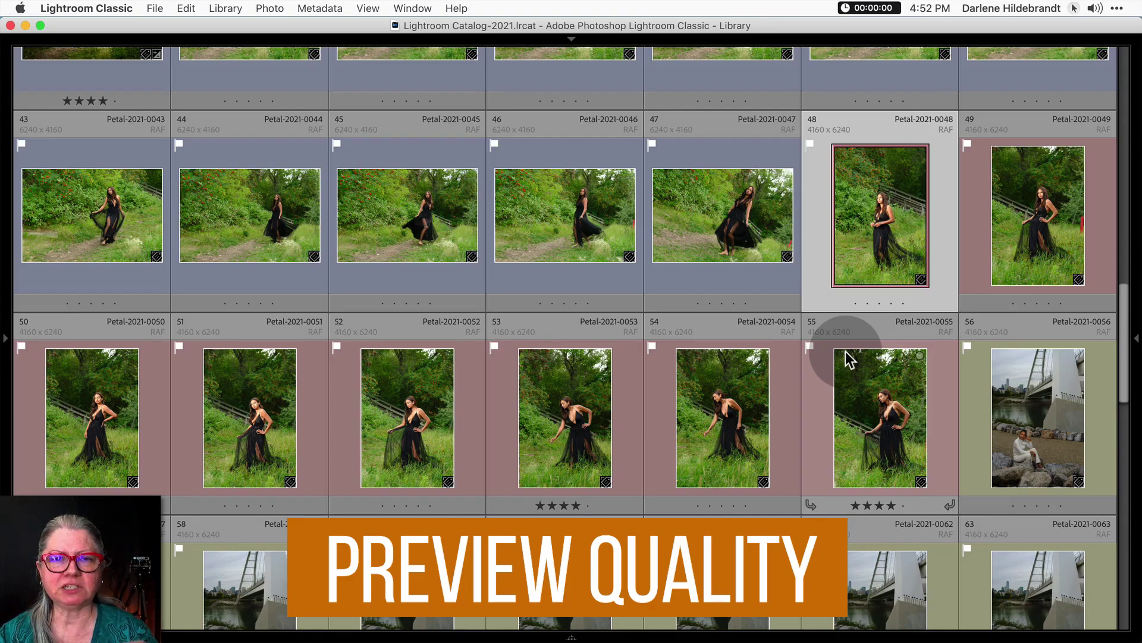
{"action": "mouse_move", "coordinate": [847, 352]}
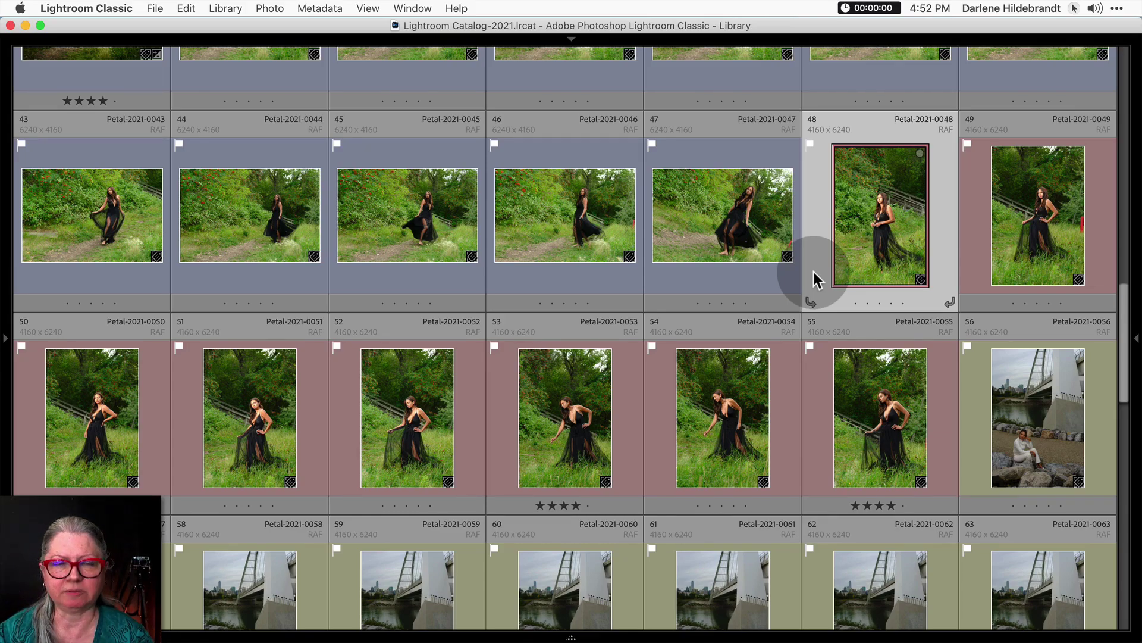
{"action": "key", "text": "d"}
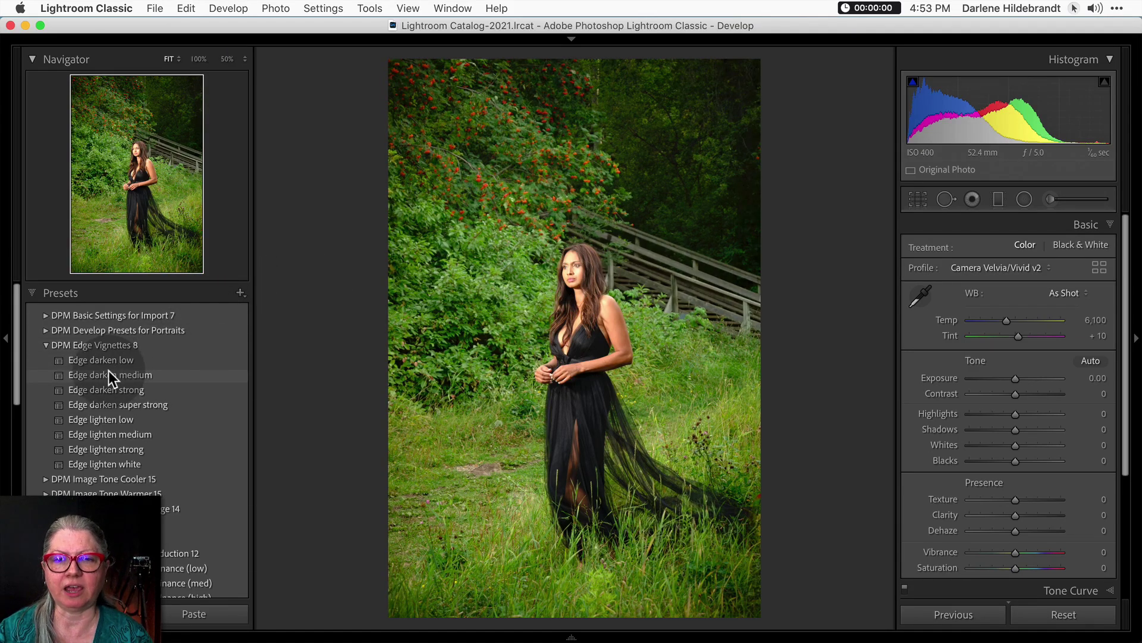
Apply the Edge darken medium preset from DPM Edge Vignettes 8 and look through the other develop presets
{"action": "left_click", "coordinate": [109, 371]}
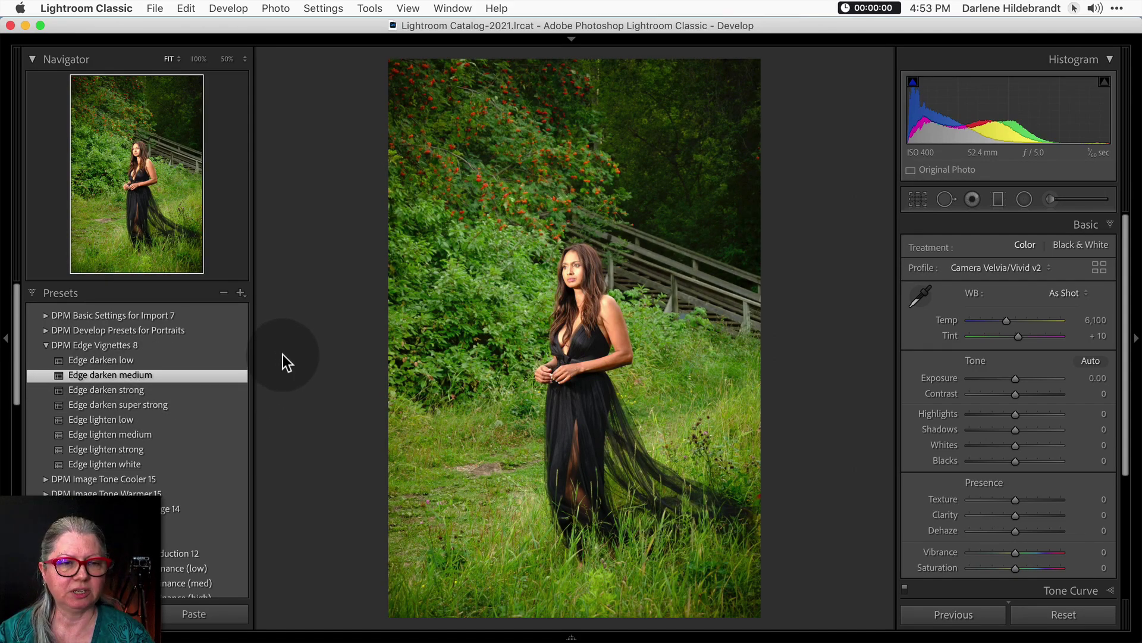
{"action": "scroll", "coordinate": [125, 402], "scroll_direction": "down", "scroll_amount": 3}
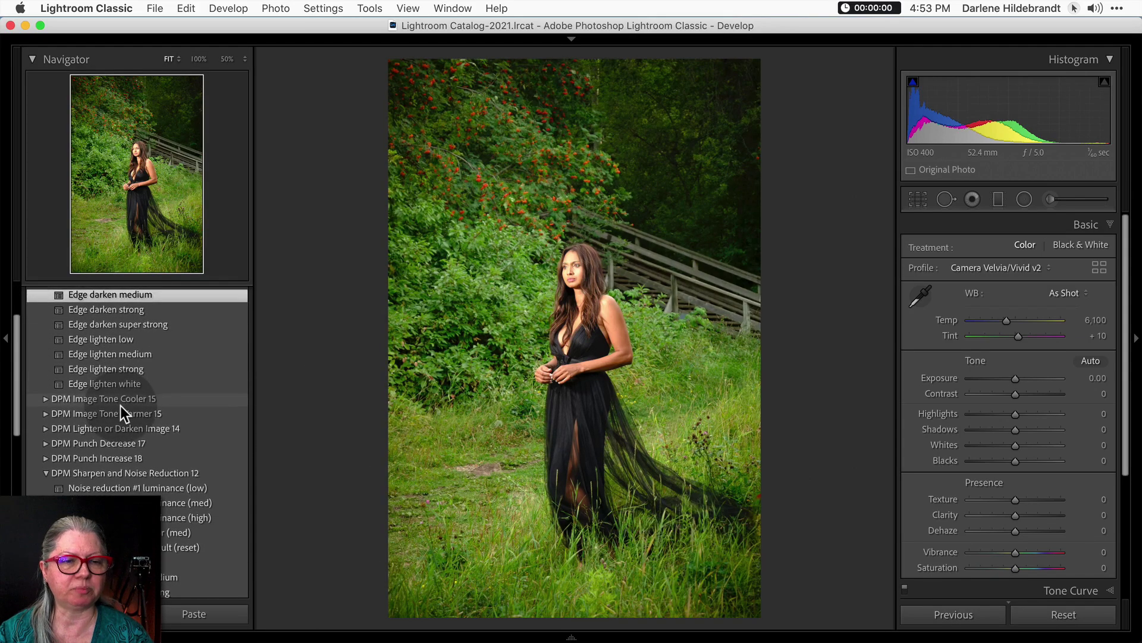
{"action": "scroll", "coordinate": [120, 406], "scroll_direction": "down", "scroll_amount": 9}
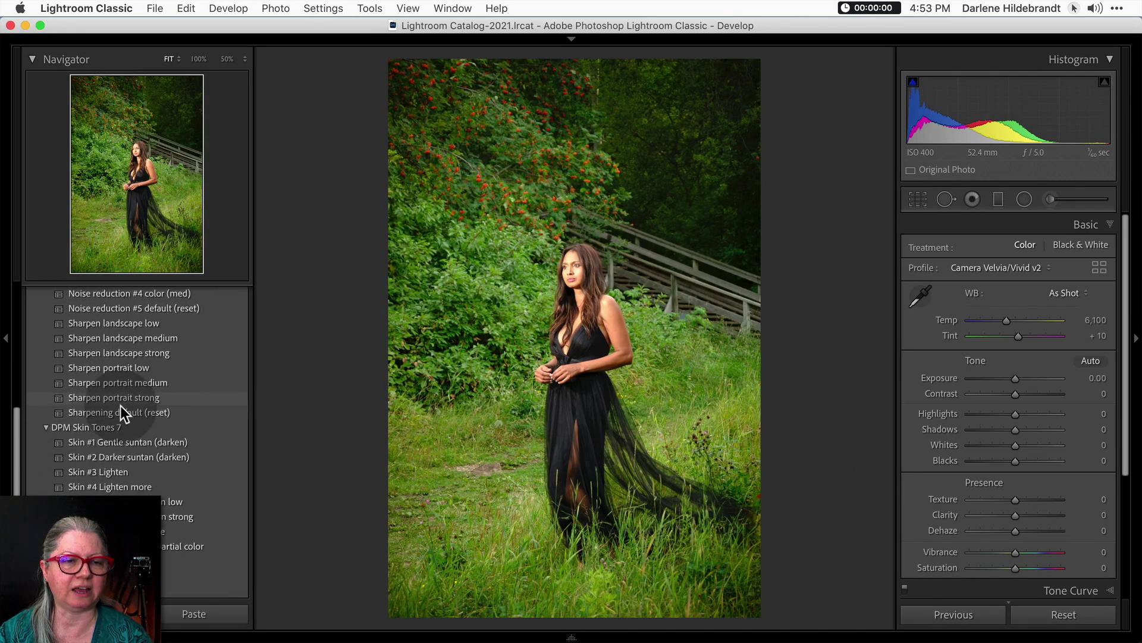
{"action": "scroll", "coordinate": [121, 405], "scroll_direction": "up", "scroll_amount": 5}
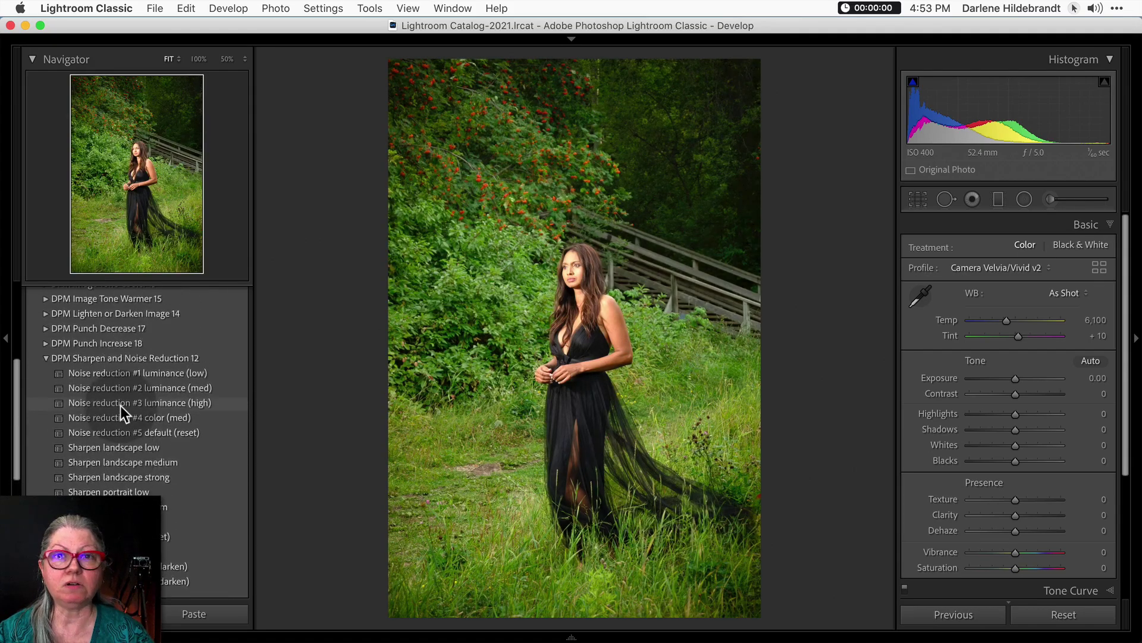
{"action": "scroll", "coordinate": [120, 405], "scroll_direction": "up", "scroll_amount": 6}
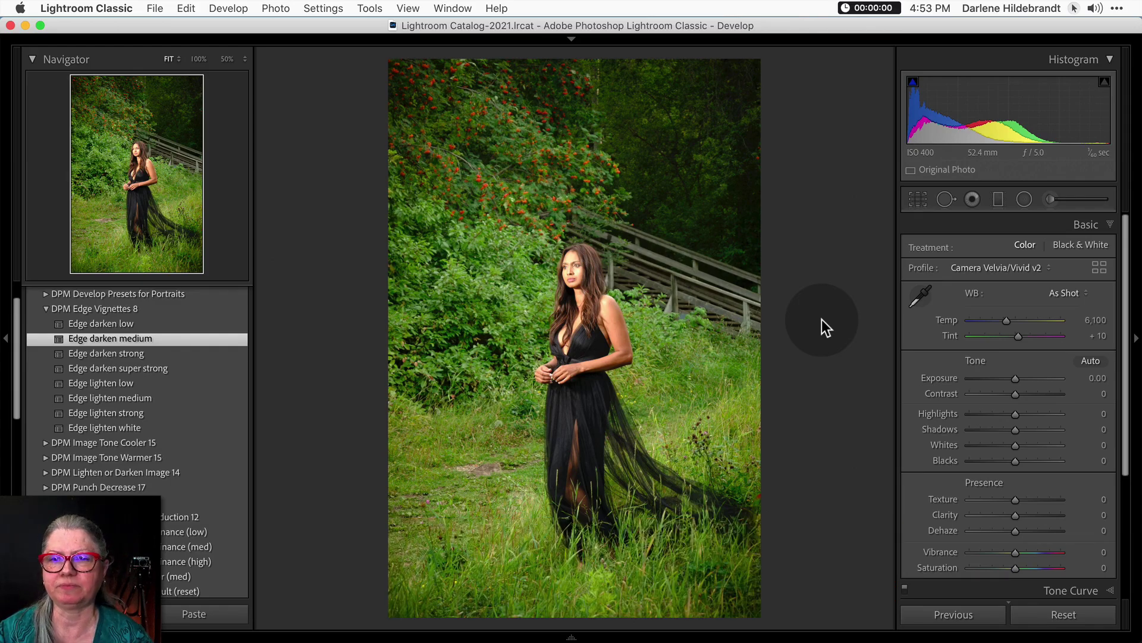
Change the photo's profile to the camera-matching ASTIA/Soft v2 and close the Profile Browser
{"action": "left_click", "coordinate": [1099, 269]}
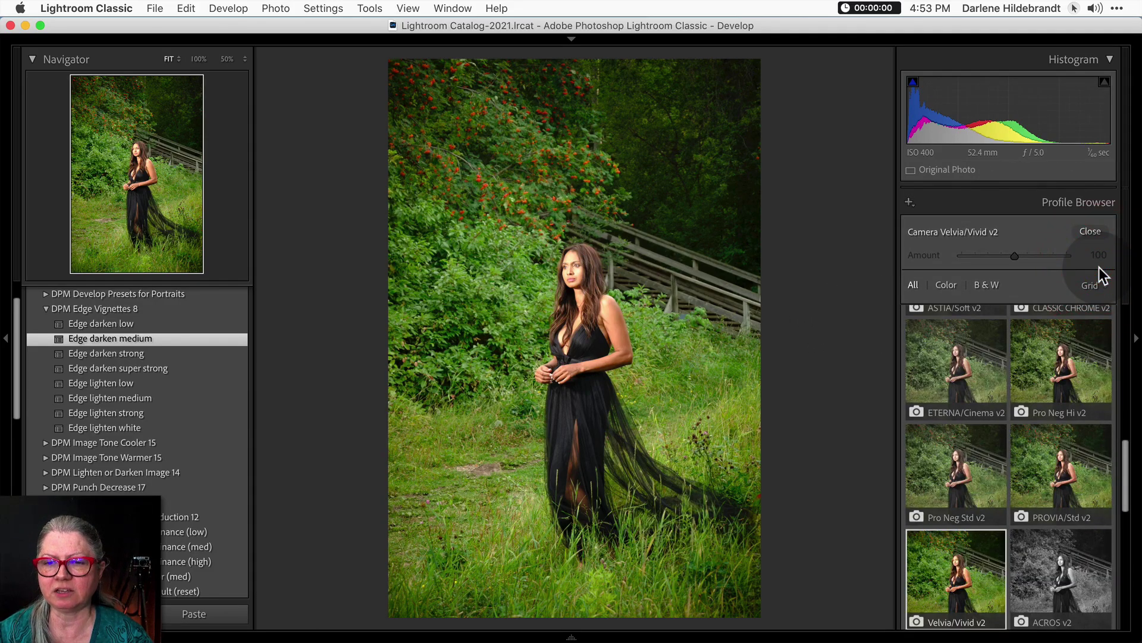
{"action": "scroll", "coordinate": [1032, 458], "scroll_direction": "up", "scroll_amount": 5}
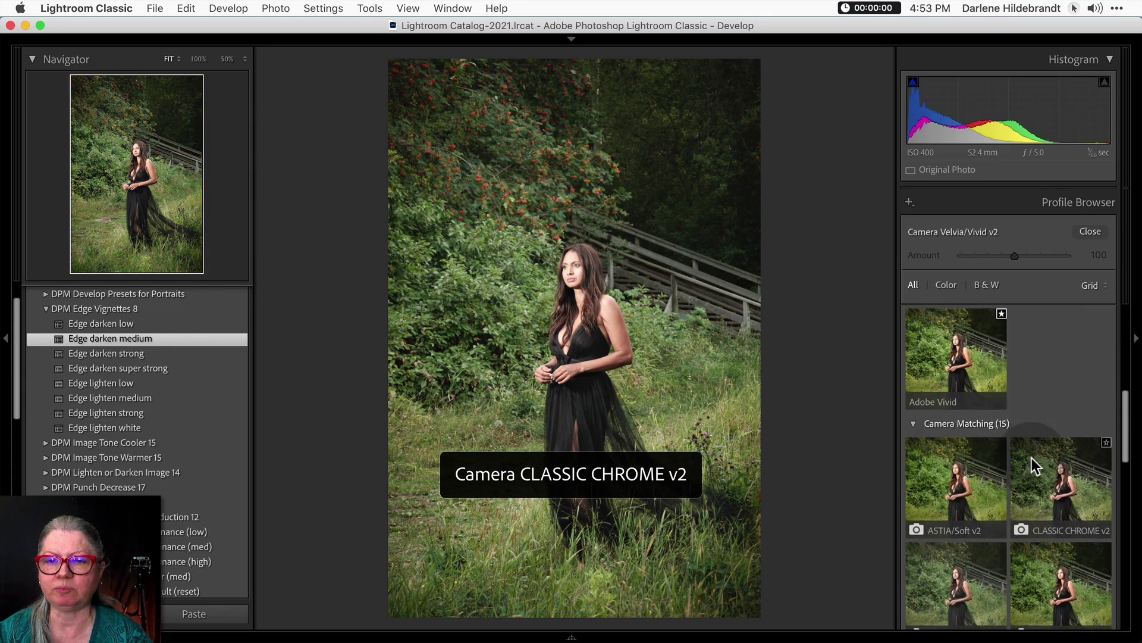
{"action": "left_click", "coordinate": [935, 483]}
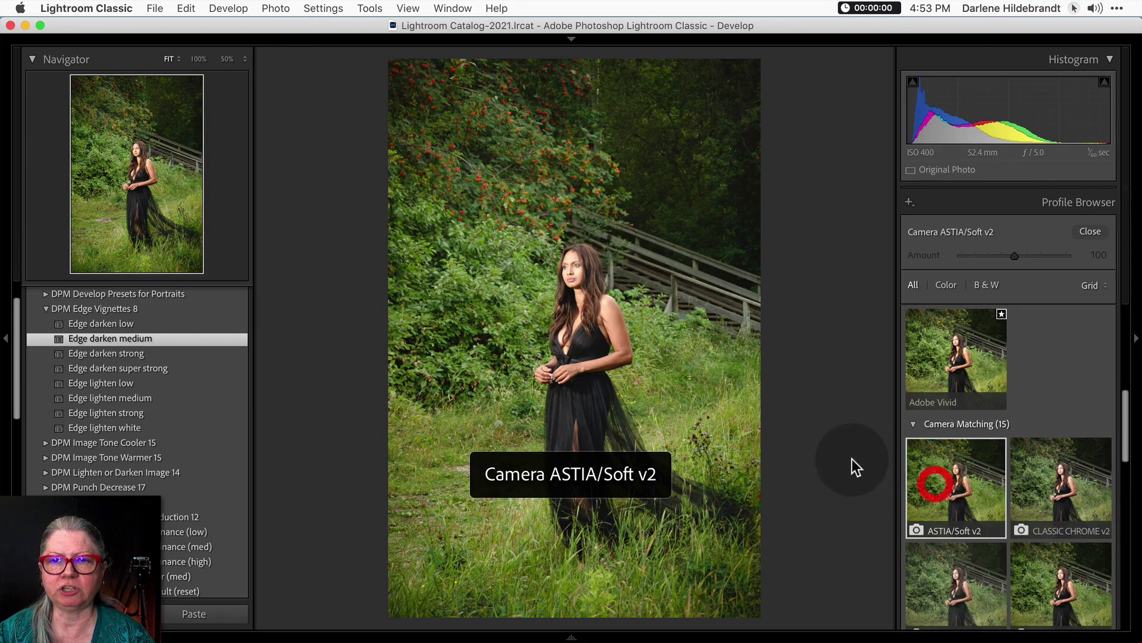
{"action": "left_click", "coordinate": [1090, 232]}
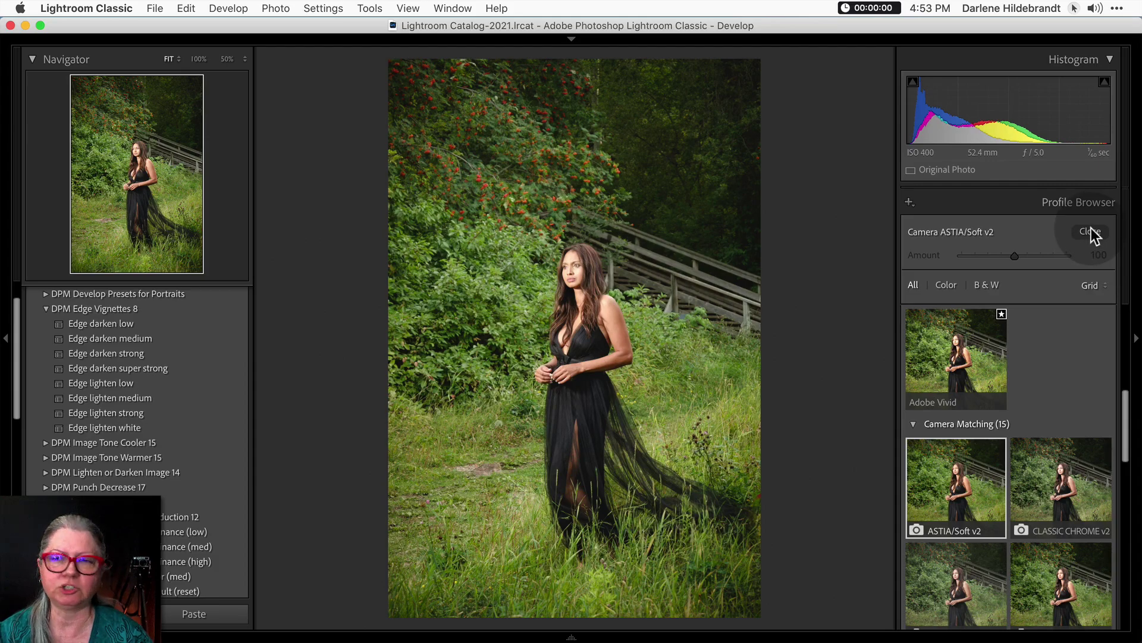
{"action": "left_click", "coordinate": [1092, 233]}
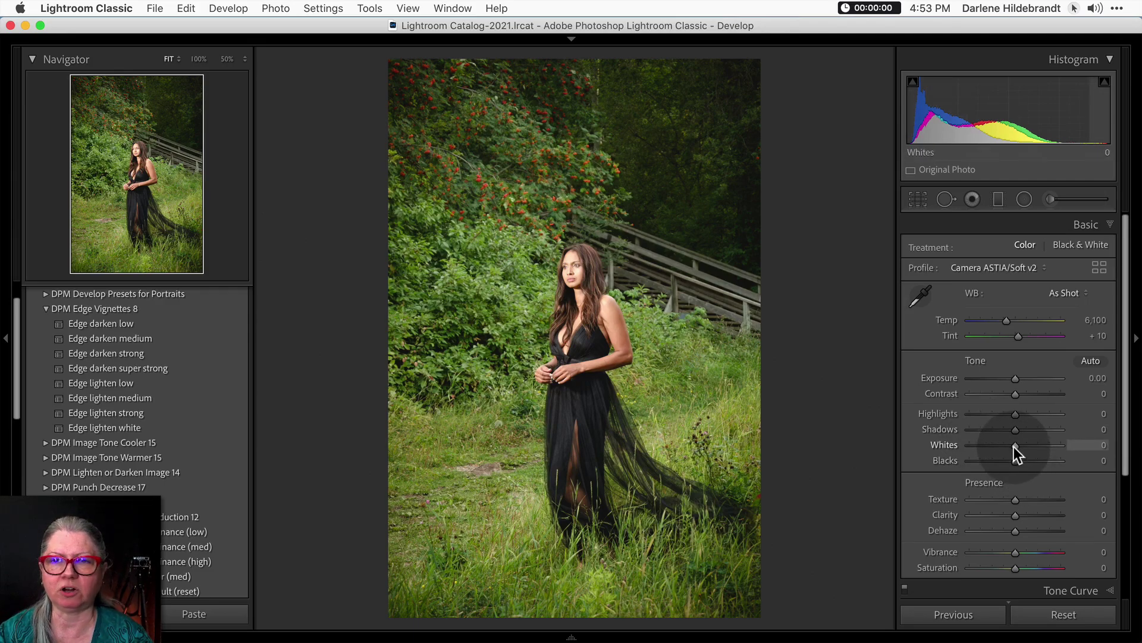
Adjust the photo's basic tone to Exposure -0.60, Whites +35 and Blacks -47
{"action": "left_click_drag", "start_coordinate": [1014, 447], "coordinate": [993, 457]}
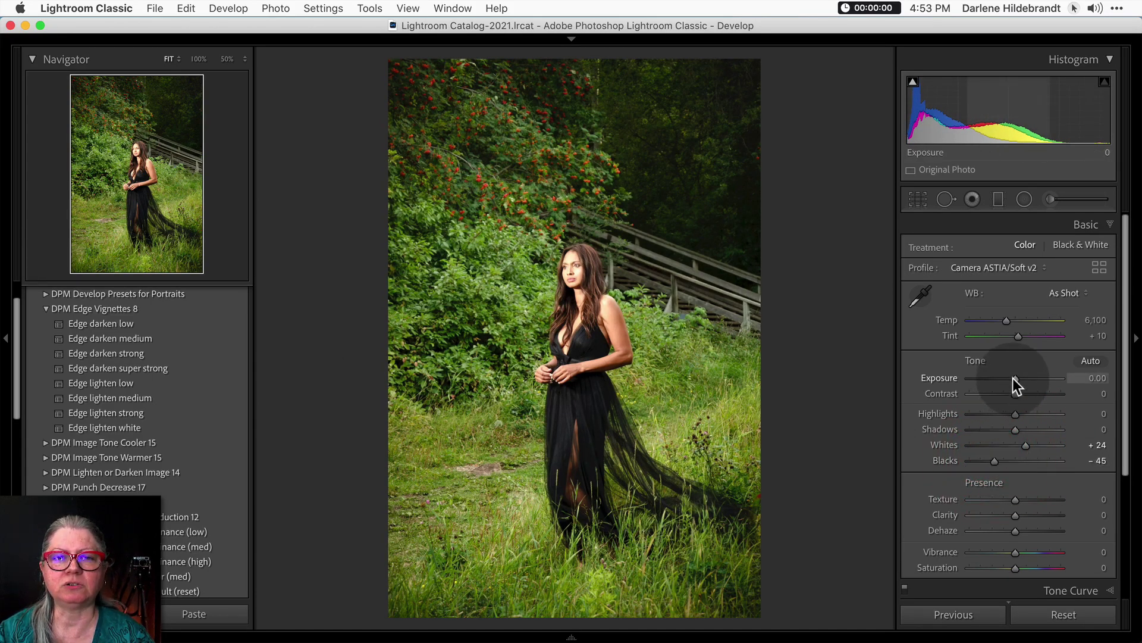
{"action": "left_click_drag", "start_coordinate": [1013, 378], "coordinate": [1007, 377]}
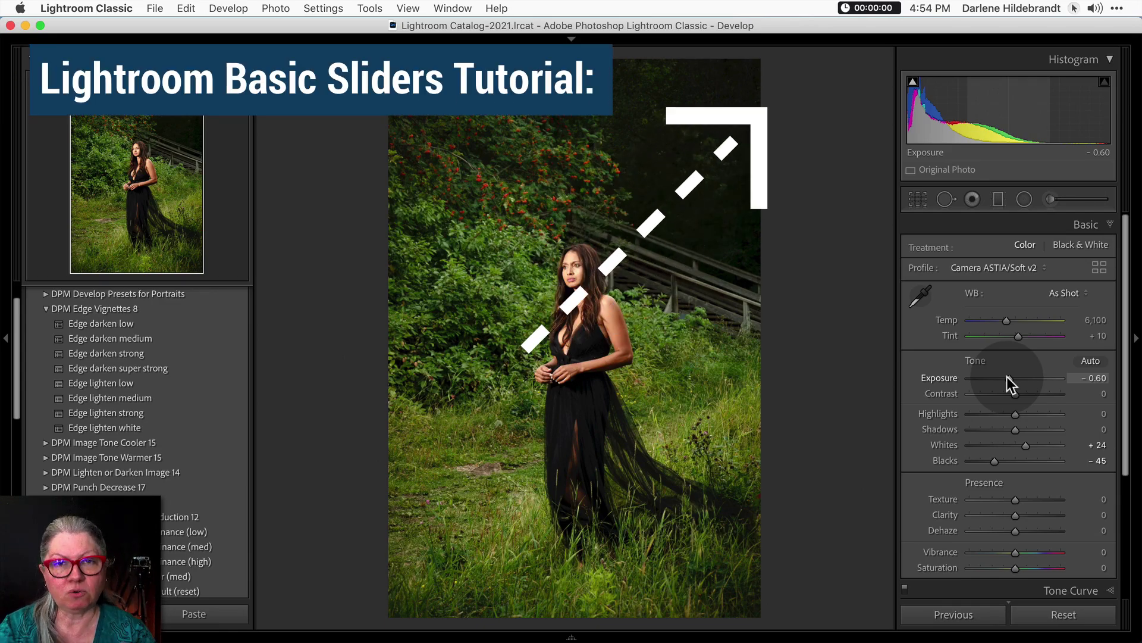
{"action": "scroll", "coordinate": [954, 322], "scroll_direction": "down", "scroll_amount": 3}
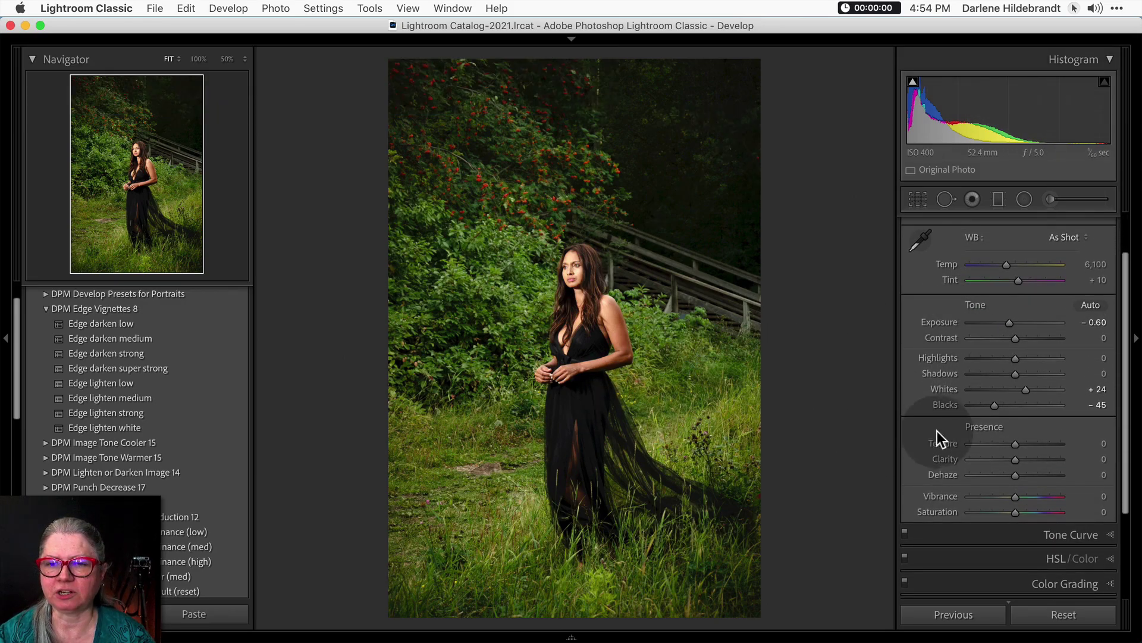
{"action": "left_click_drag", "start_coordinate": [1025, 390], "coordinate": [994, 404]}
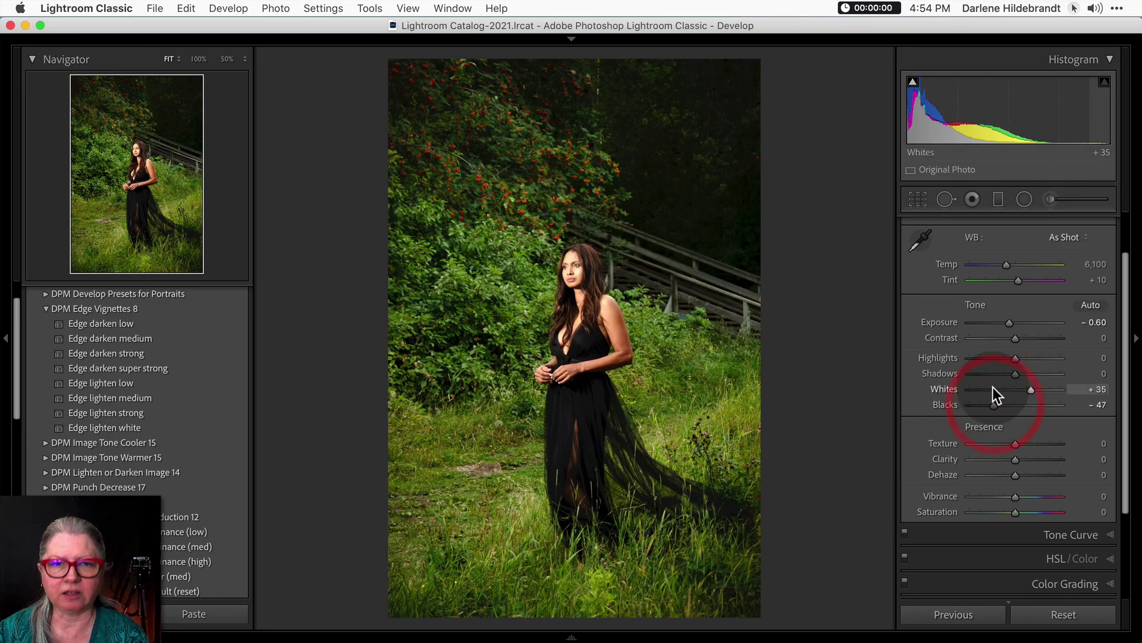
Compare the edited photo with its original state by toggling the before view on and off twice
{"action": "scroll", "coordinate": [993, 387], "scroll_direction": "up", "scroll_amount": 1}
{"action": "key", "text": "backslash"}
{"action": "key", "text": "backslash"}
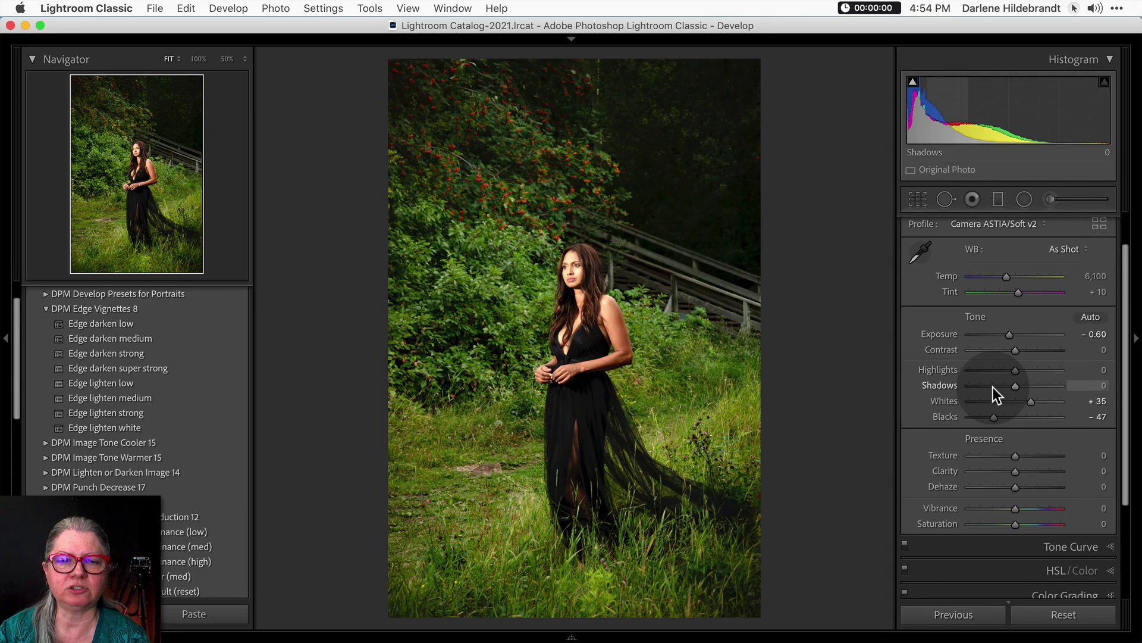
{"action": "key", "text": "backslash"}
{"action": "key", "text": "backslash"}
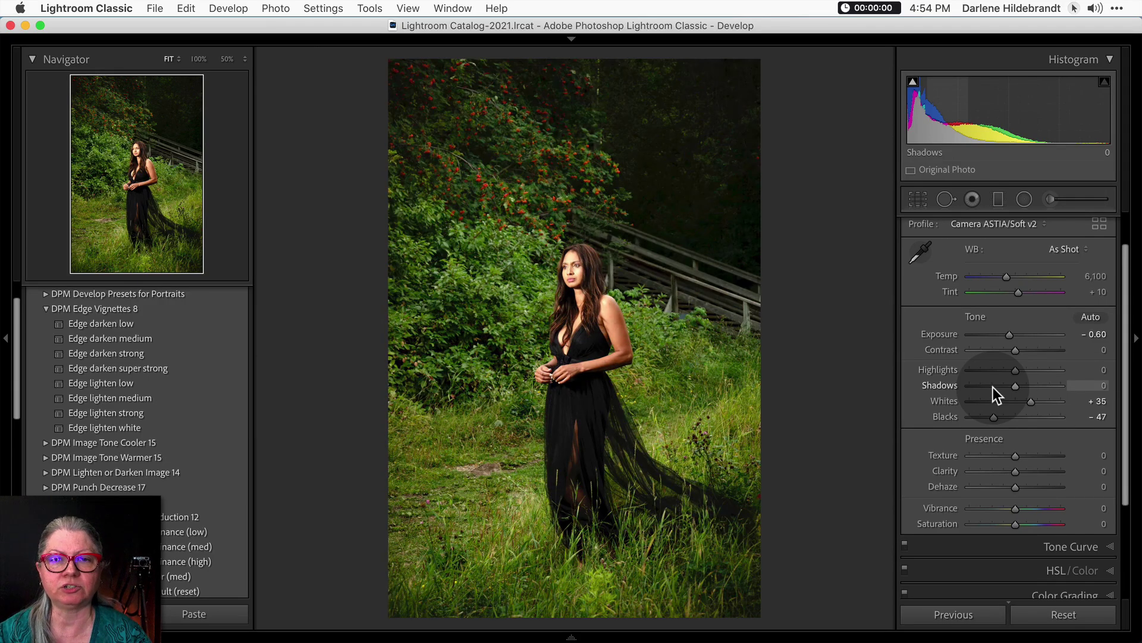
{"action": "scroll", "coordinate": [994, 387], "scroll_direction": "up", "scroll_amount": 1}
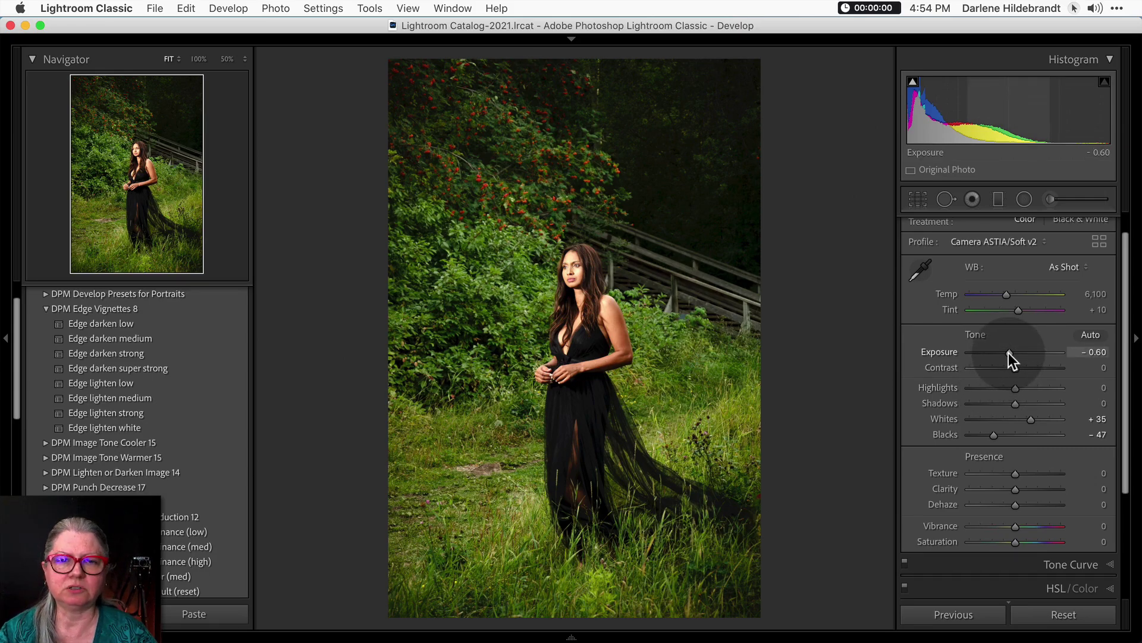
Draw a radial filter around the woman's figure and reset all of its effect sliders to zero
{"action": "key", "text": "shift+m"}
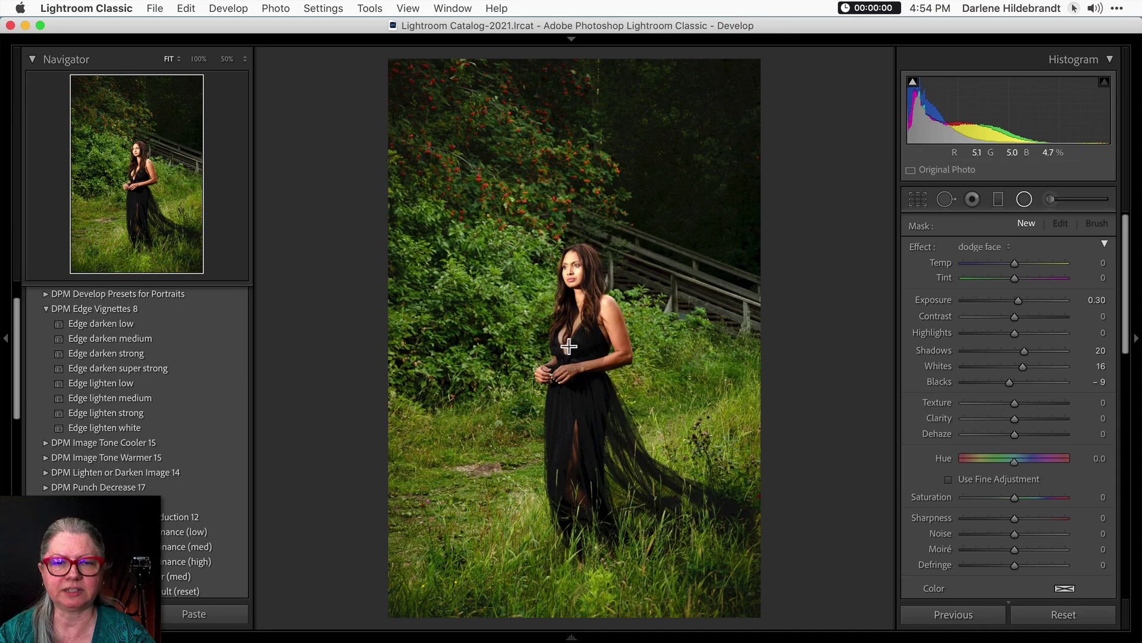
{"action": "mouse_move", "coordinate": [573, 357]}
{"action": "left_mouse_down"}
{"action": "mouse_move", "coordinate": [569, 518]}
{"action": "mouse_move", "coordinate": [698, 557]}
{"action": "left_mouse_up"}
{"action": "double_click", "coordinate": [919, 245]}
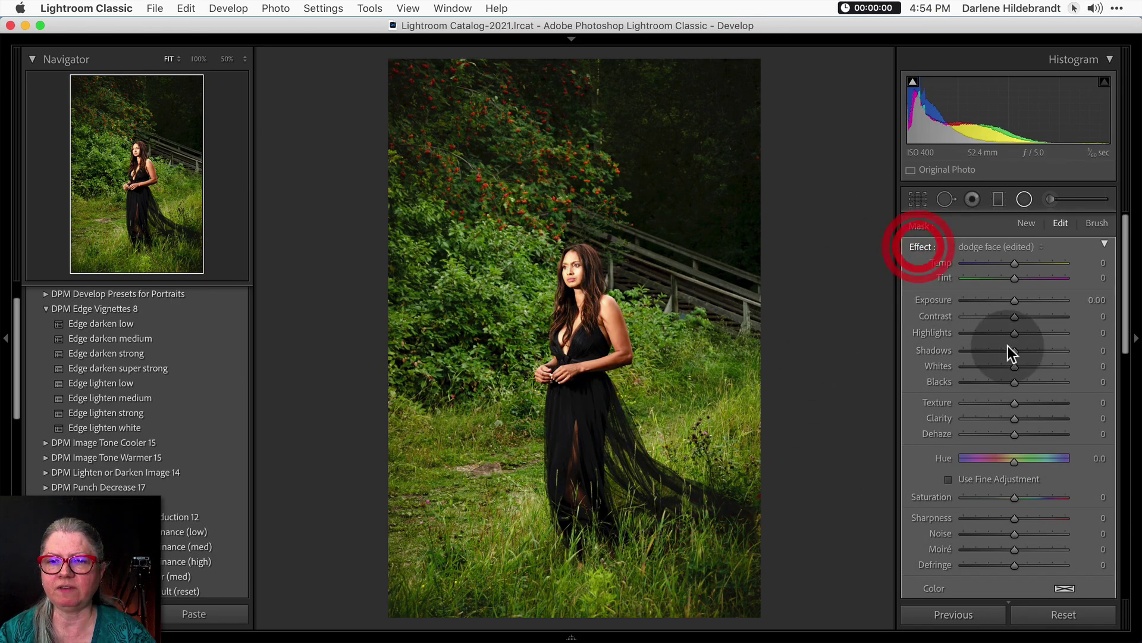
Set the radial filter's Highlights to -35 and lower its Exposure slightly
{"action": "left_click", "coordinate": [996, 332]}
{"action": "left_click", "coordinate": [1012, 301]}
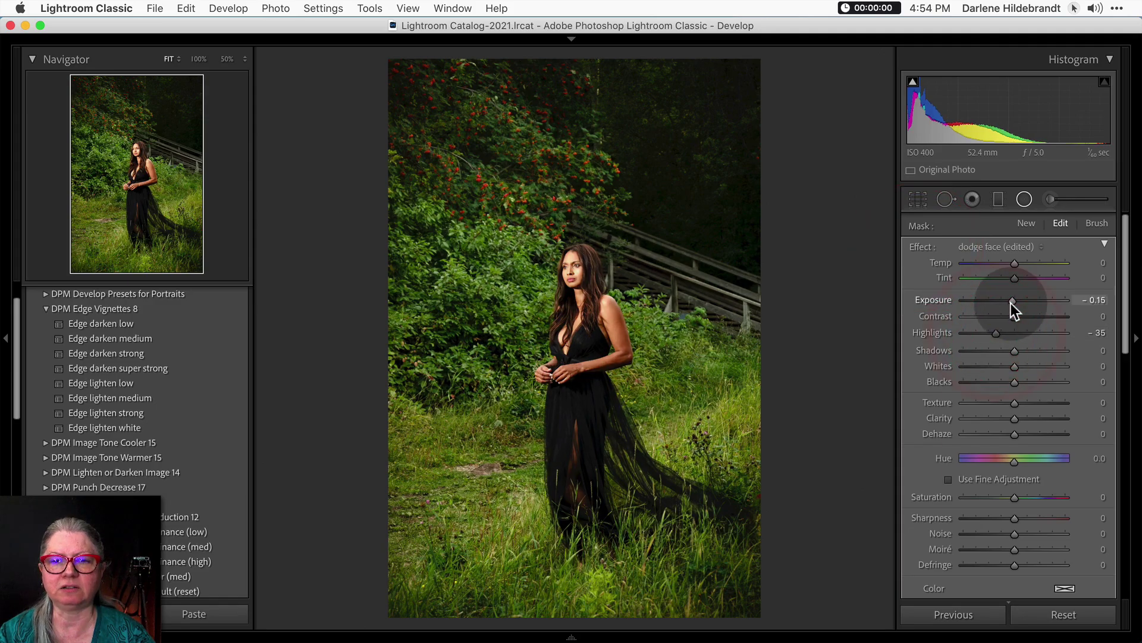
{"action": "left_click_drag", "start_coordinate": [1011, 302], "coordinate": [1009, 303]}
{"action": "scroll", "coordinate": [955, 436], "scroll_direction": "down", "scroll_amount": 3}
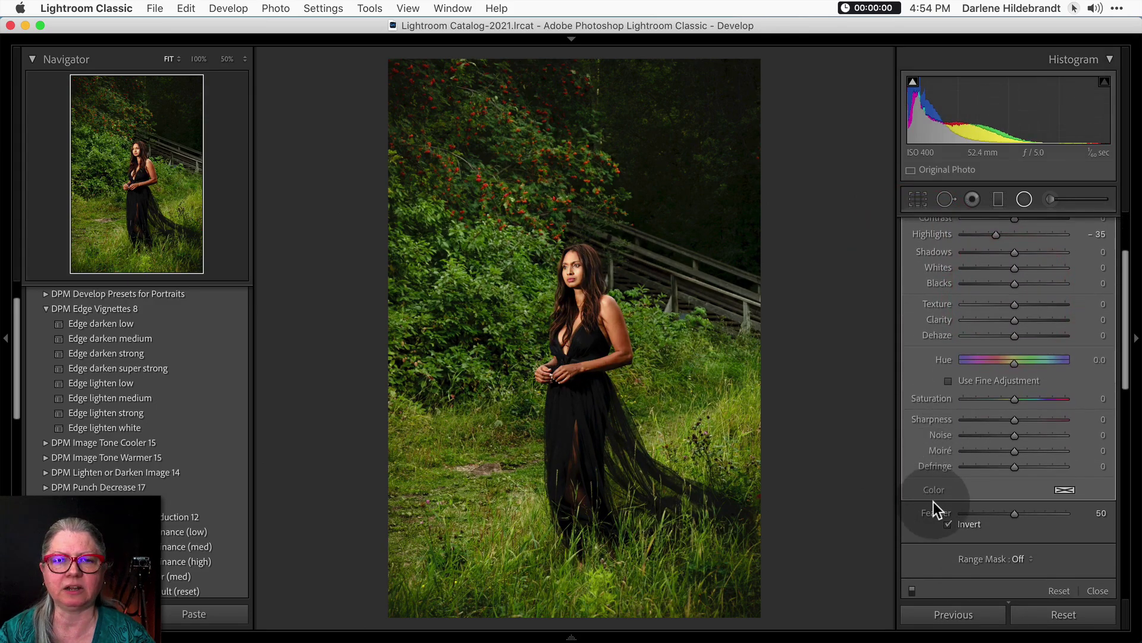
Turn off the radial filter's inversion so it affects the surroundings, and recenter and slightly widen the ellipse around the woman
{"action": "left_click", "coordinate": [948, 524]}
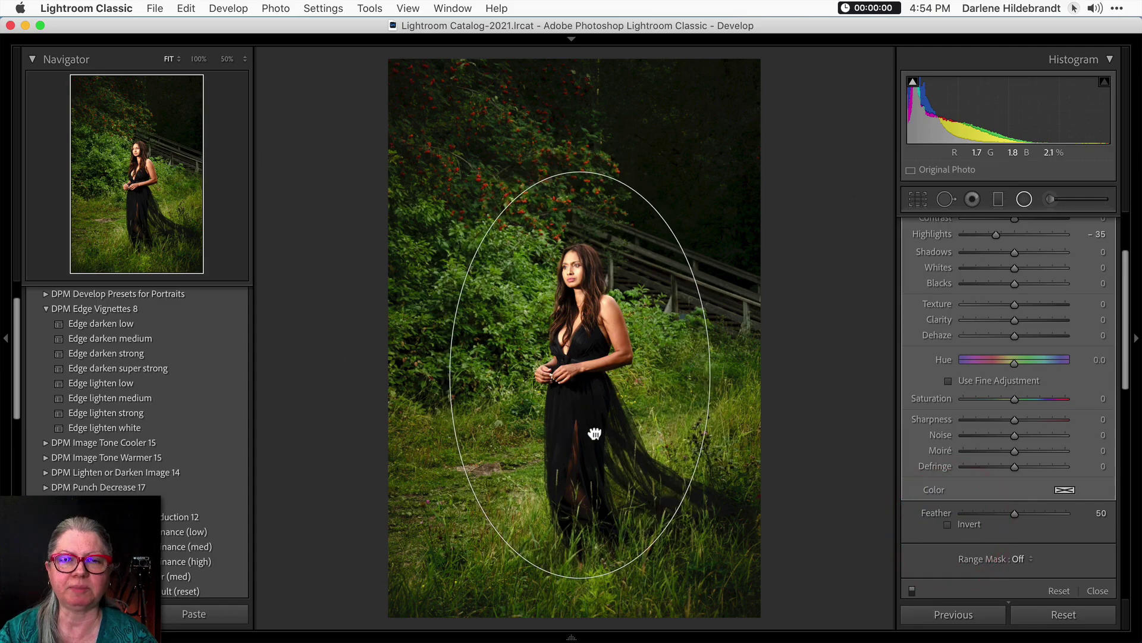
{"action": "left_click_drag", "start_coordinate": [595, 433], "coordinate": [629, 385]}
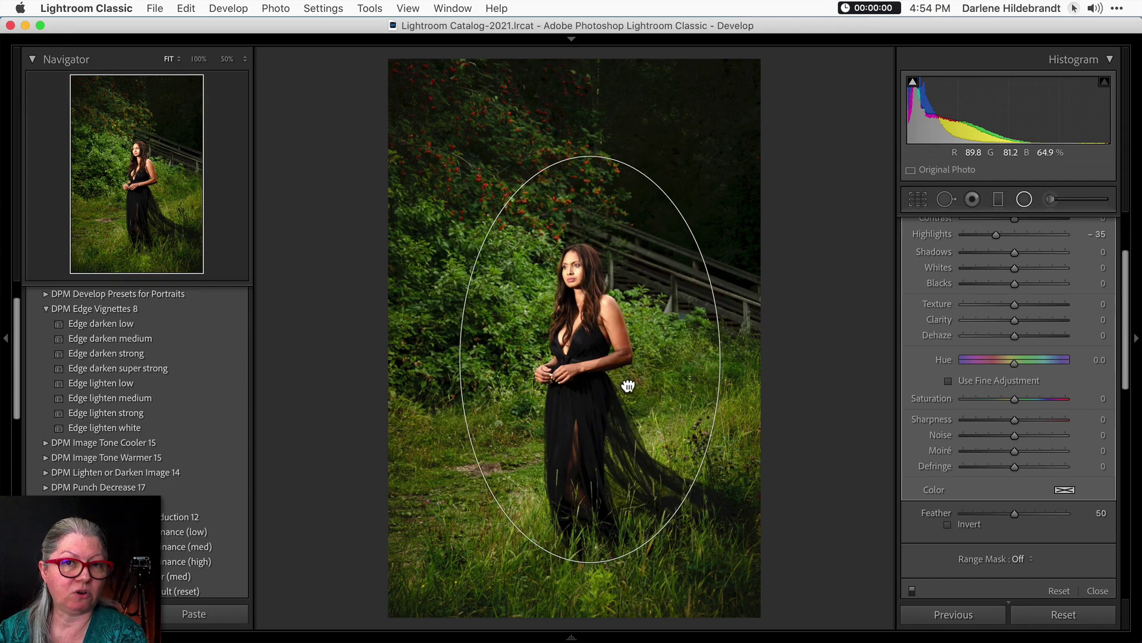
{"action": "left_click", "coordinate": [628, 385]}
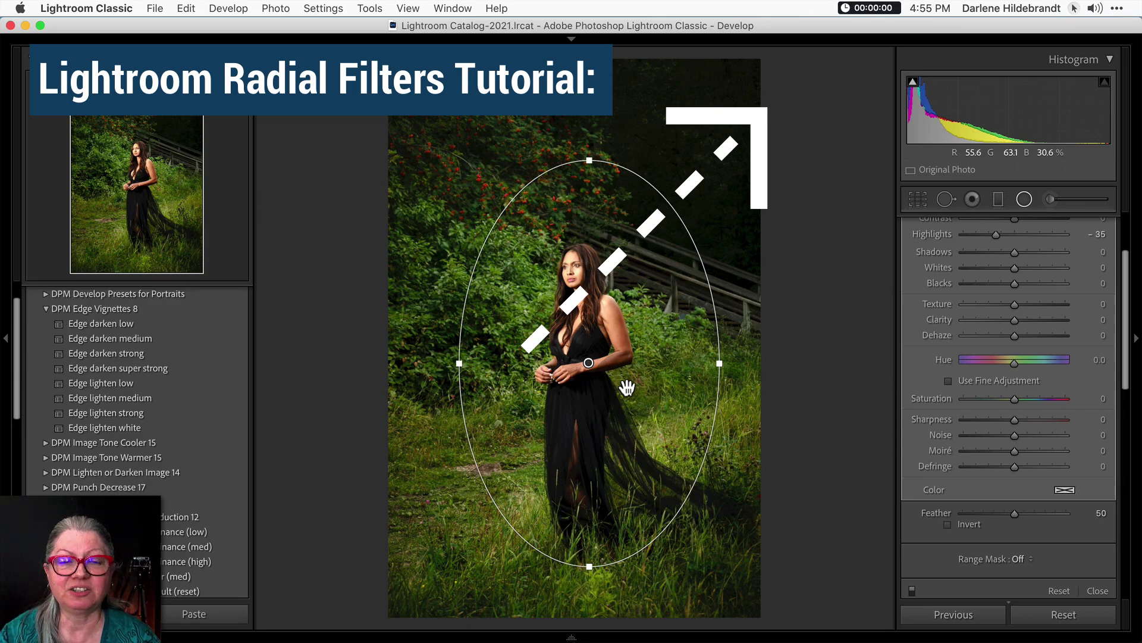
{"action": "left_click_drag", "start_coordinate": [627, 387], "coordinate": [645, 401]}
{"action": "left_click_drag", "start_coordinate": [714, 366], "coordinate": [722, 366]}
{"action": "mouse_move", "coordinate": [622, 441]}
{"action": "left_mouse_down"}
{"action": "mouse_move", "coordinate": [622, 454]}
{"action": "mouse_move", "coordinate": [621, 443]}
{"action": "left_mouse_up"}
{"action": "left_click", "coordinate": [621, 442]}
Preview the radial filter's mask overlay, set the filter's Highlights to -42 and leave the Radial Filter tool
{"action": "key", "text": "o"}
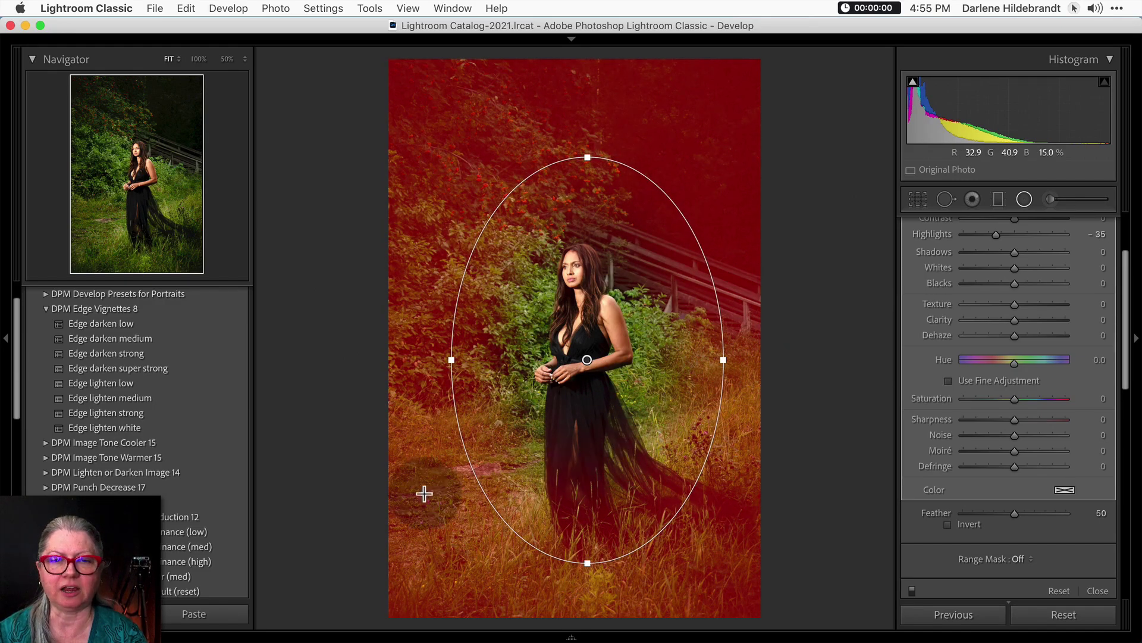
{"action": "key", "text": "o"}
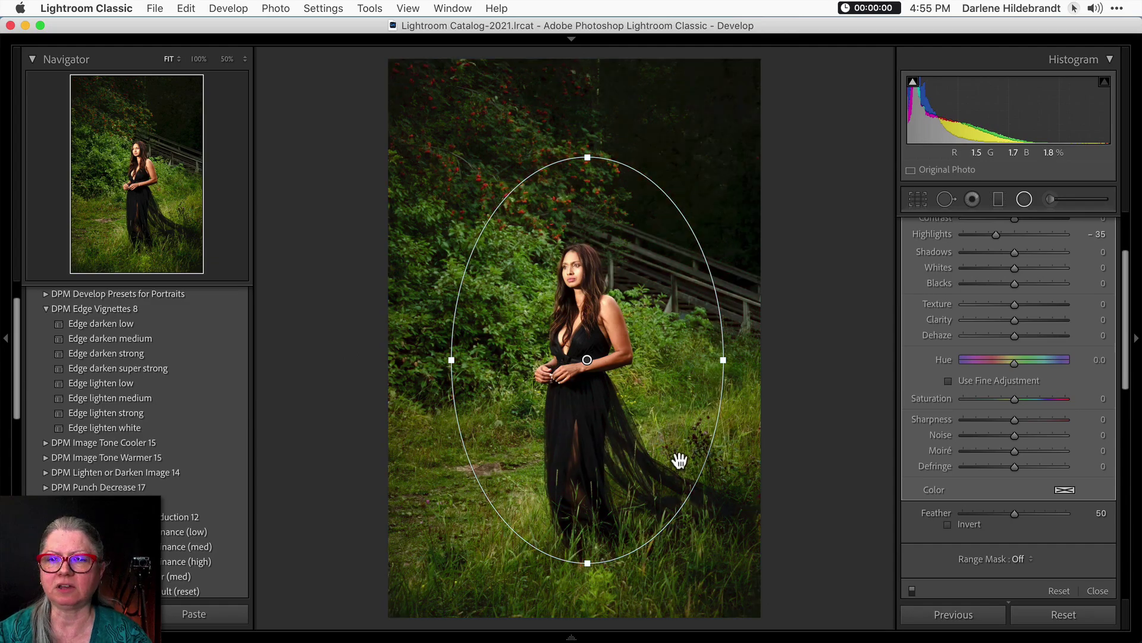
{"action": "scroll", "coordinate": [975, 292], "scroll_direction": "up", "scroll_amount": 2}
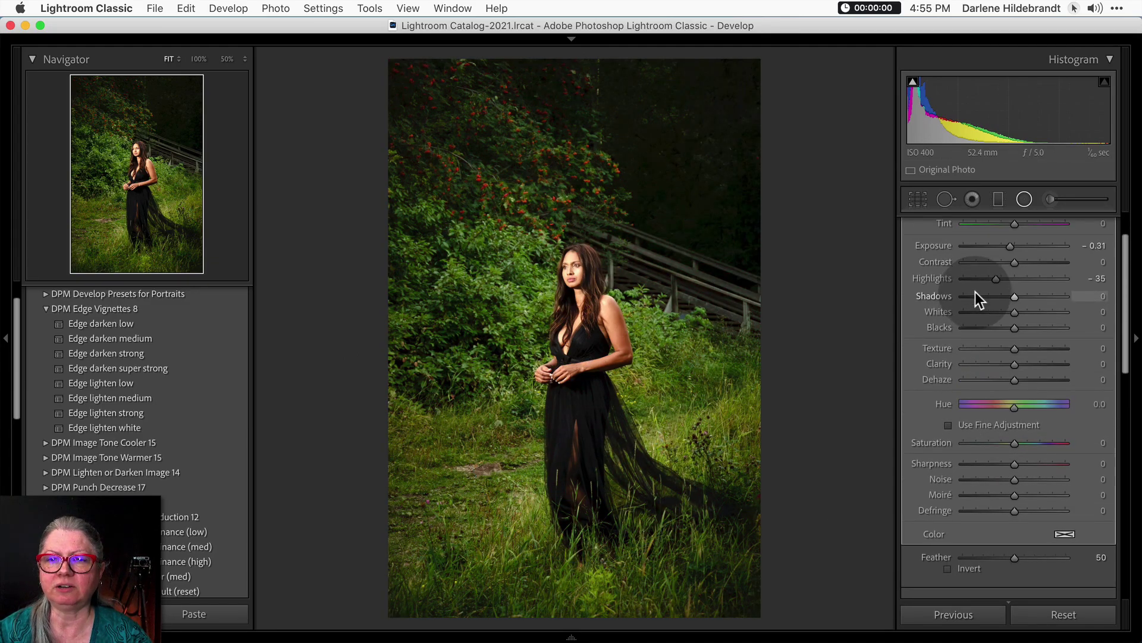
{"action": "left_click_drag", "start_coordinate": [993, 281], "coordinate": [991, 279]}
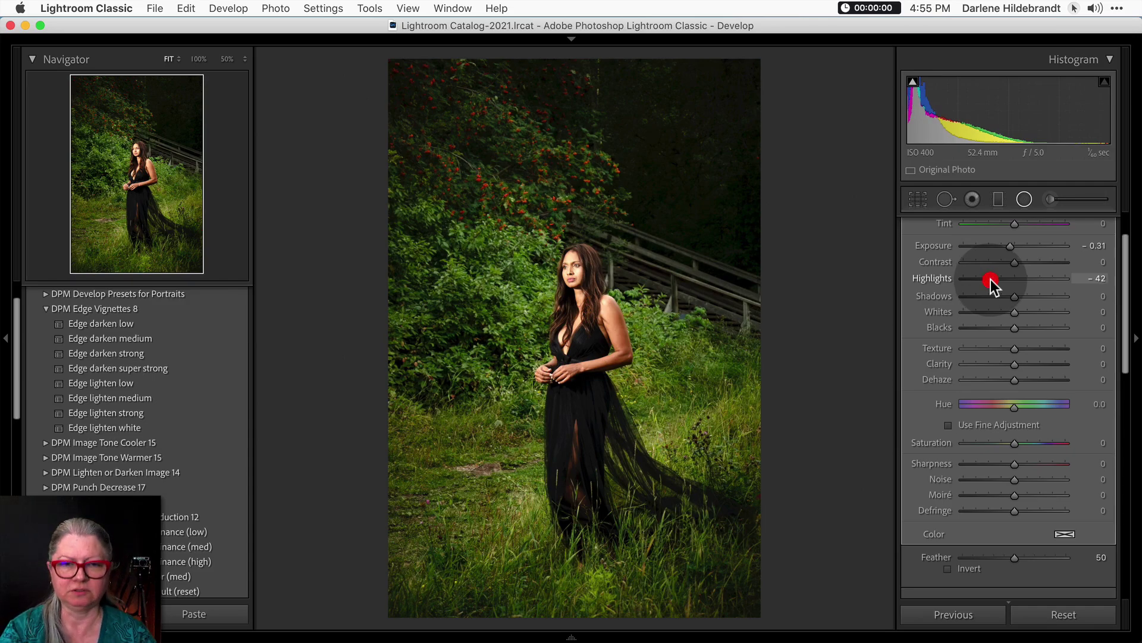
{"action": "key", "text": "shift+m"}
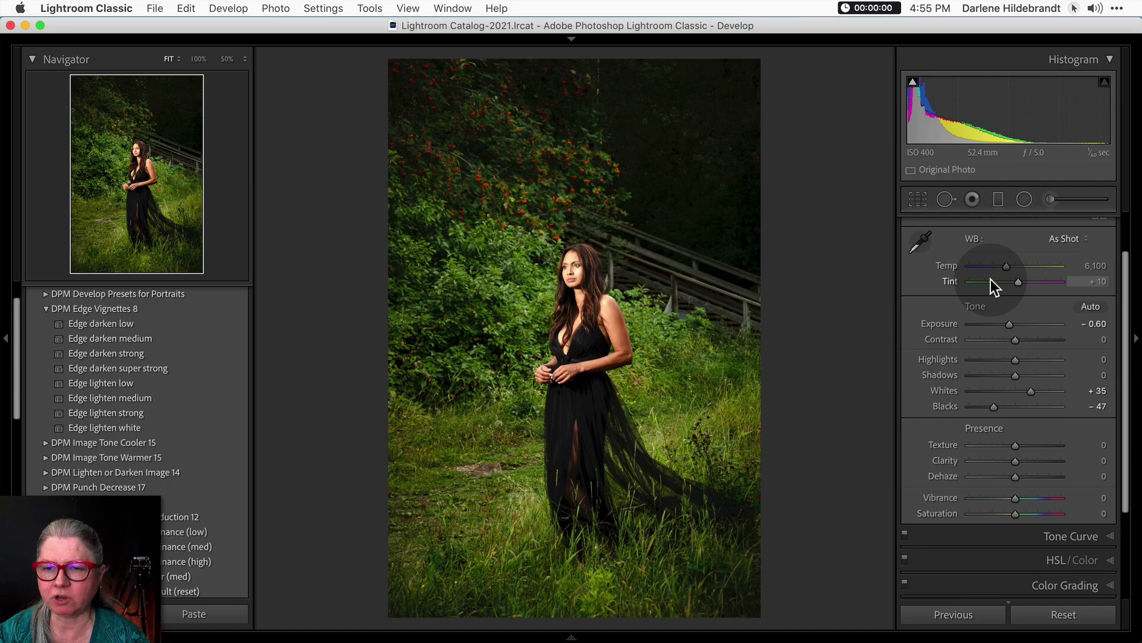
Show the filmstrip with larger thumbnails and select photos 48 to 55, keeping the edited photo 48 as the active one
{"action": "scroll", "coordinate": [1048, 367], "scroll_direction": "down", "scroll_amount": 1}
{"action": "scroll", "coordinate": [1047, 367], "scroll_direction": "down", "scroll_amount": 3}
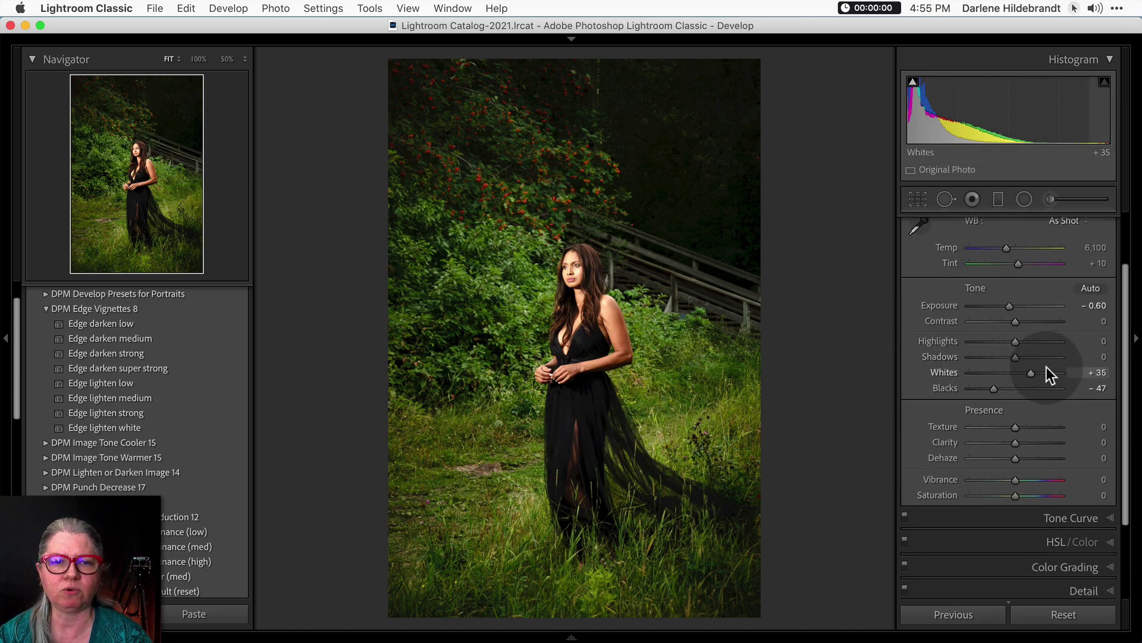
{"action": "scroll", "coordinate": [1047, 366], "scroll_direction": "up", "scroll_amount": 3}
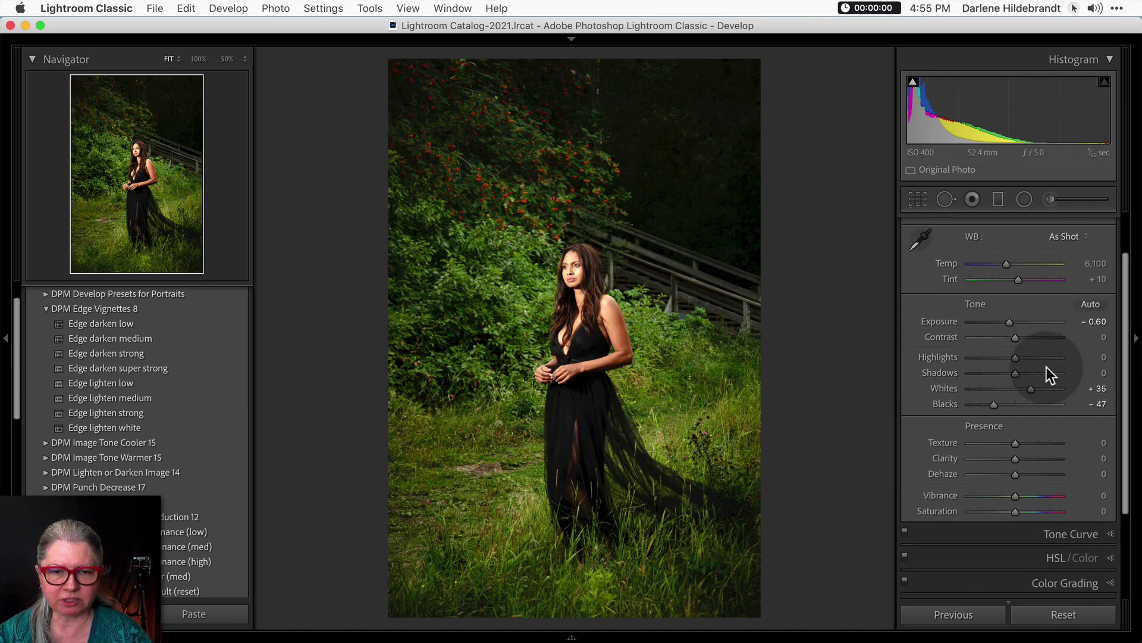
{"action": "left_click", "coordinate": [571, 637]}
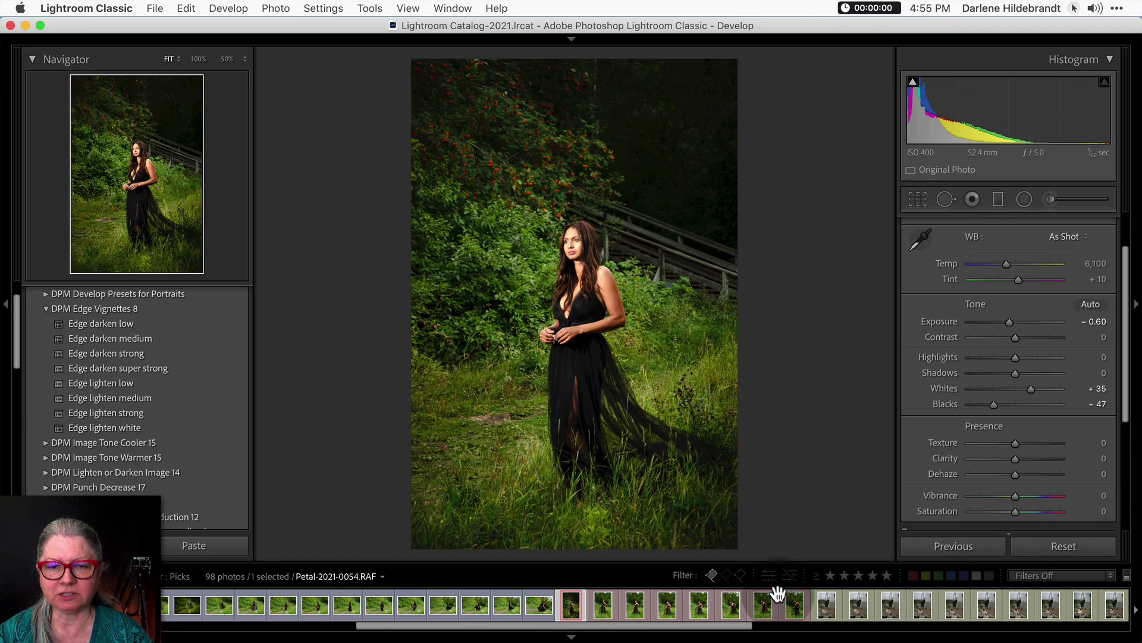
{"action": "left_click", "coordinate": [787, 612], "text": "shift"}
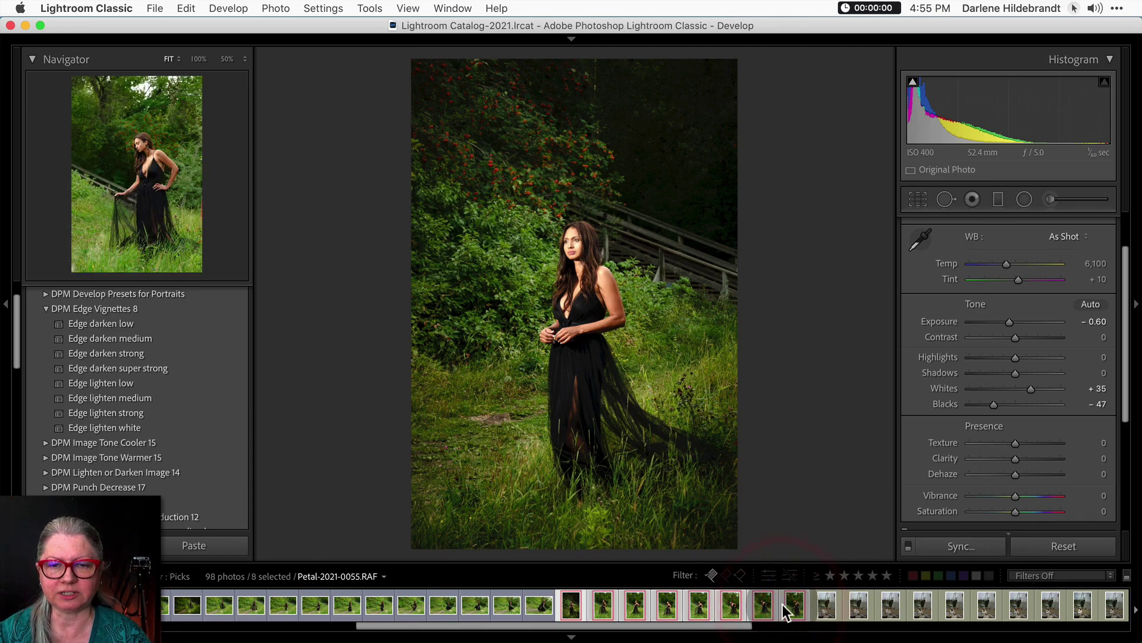
{"action": "left_click_drag", "start_coordinate": [752, 558], "coordinate": [752, 531]}
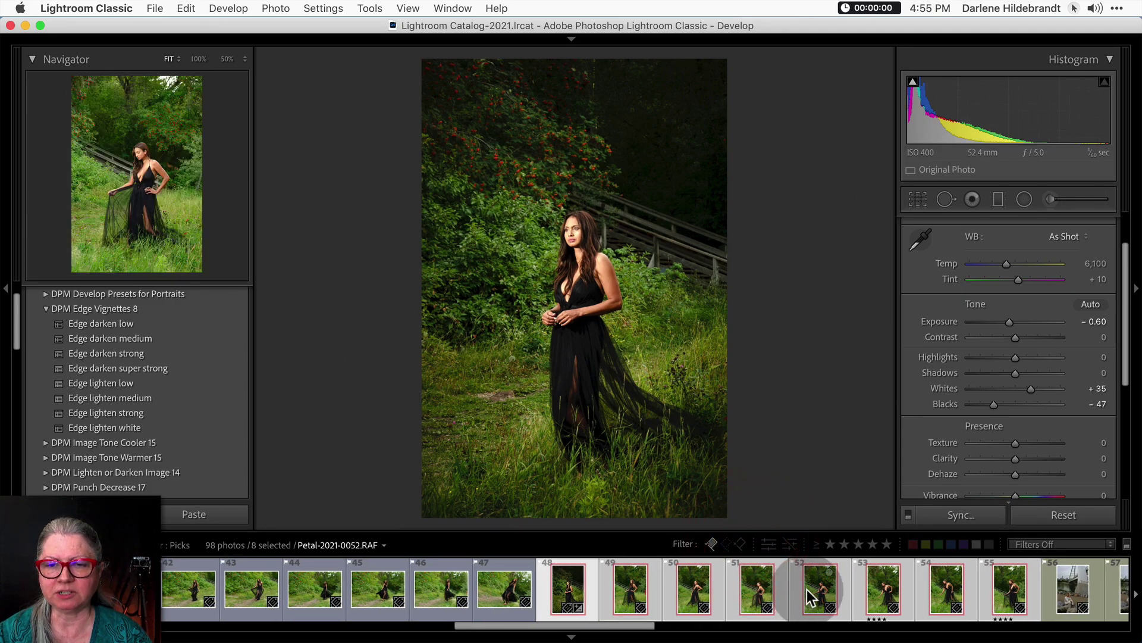
{"action": "scroll", "coordinate": [807, 589], "scroll_direction": "down", "scroll_amount": 2}
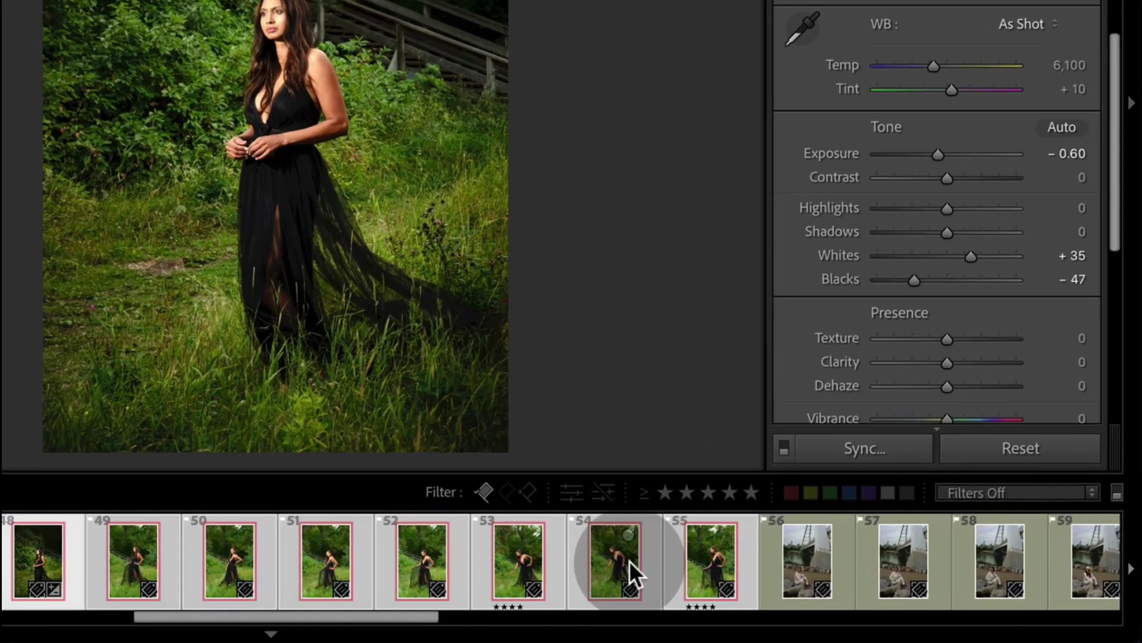
Synchronize all settings of the edited photo, including Crop, to the other selected portraits
{"action": "left_click", "coordinate": [857, 448]}
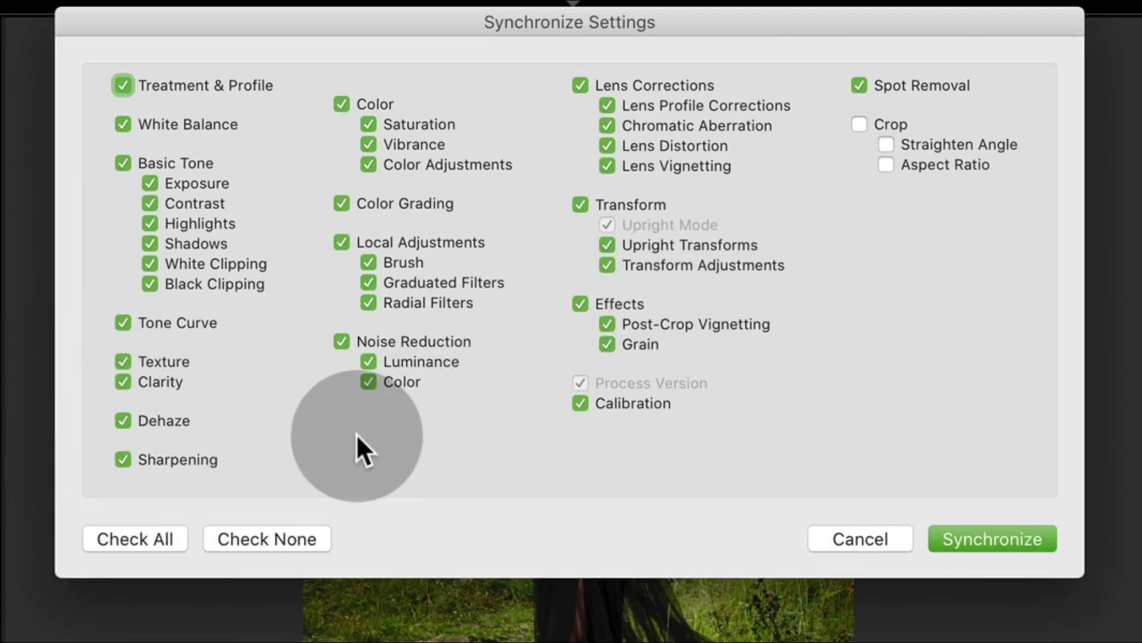
{"action": "left_click", "coordinate": [124, 537]}
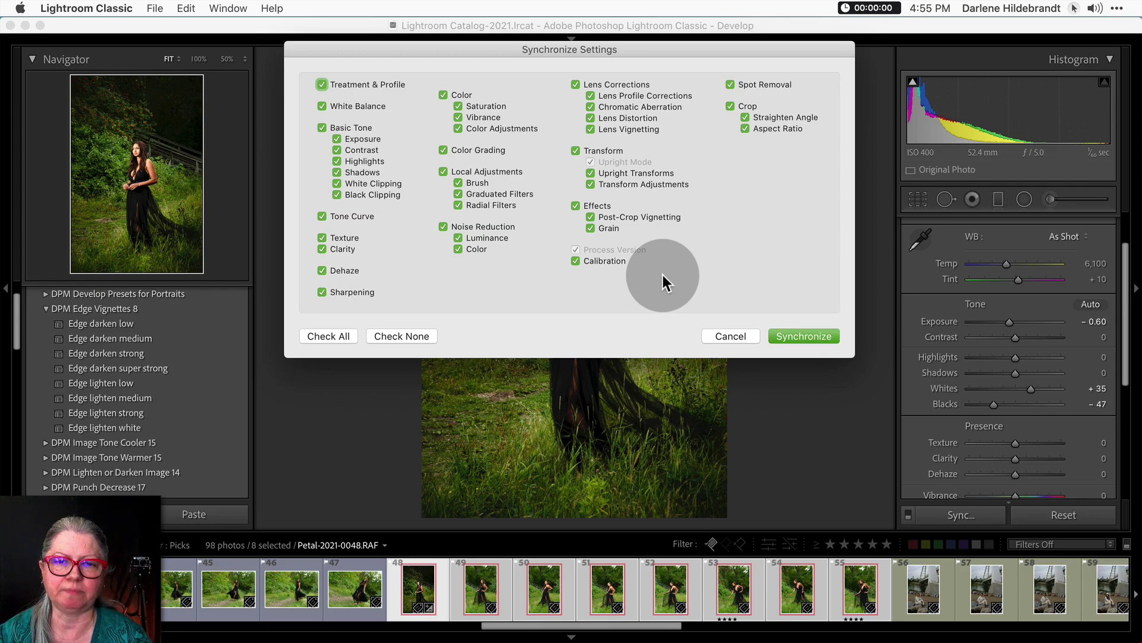
{"action": "left_click", "coordinate": [803, 337]}
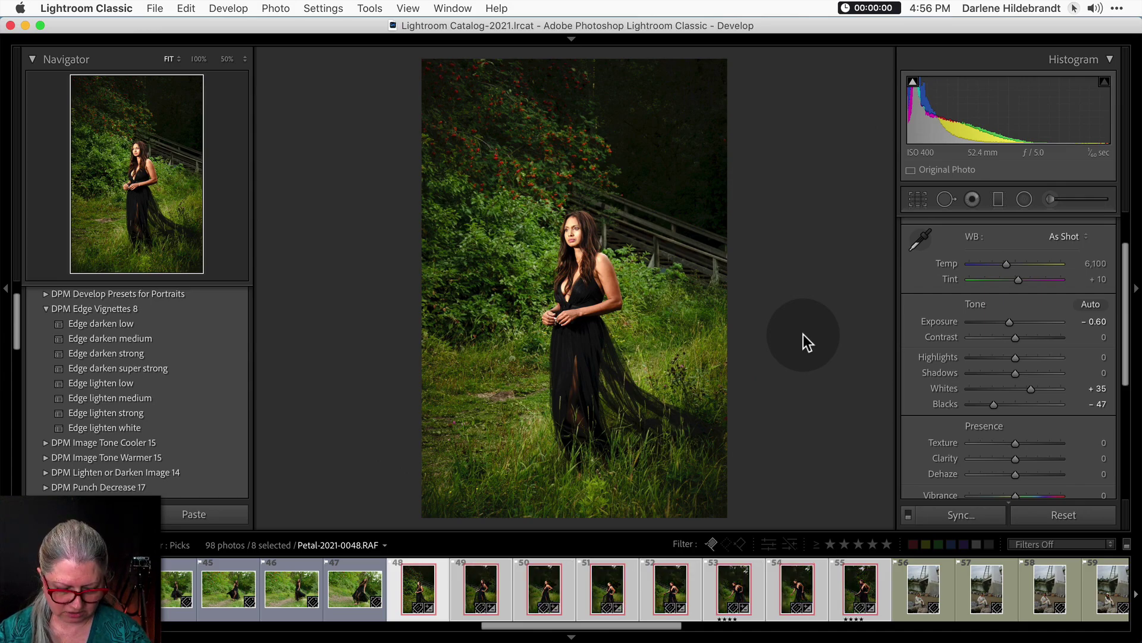
Review the synced portraits one at a time at full view in the Library, from photo 48 to 55 and back to 49
{"action": "key", "text": "g"}
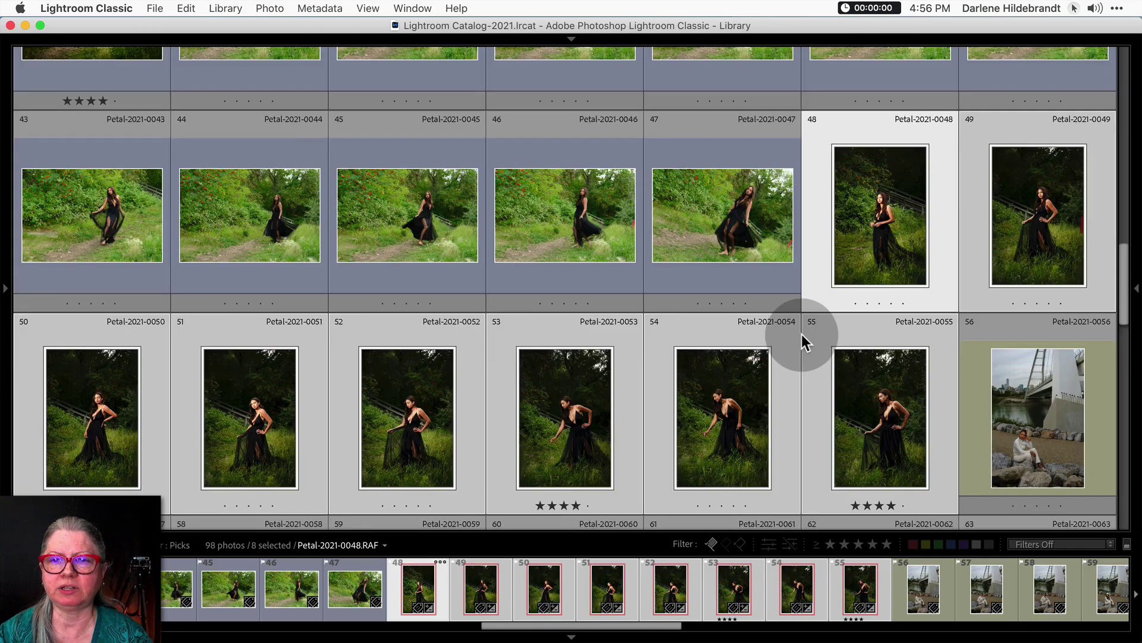
{"action": "double_click", "coordinate": [813, 201]}
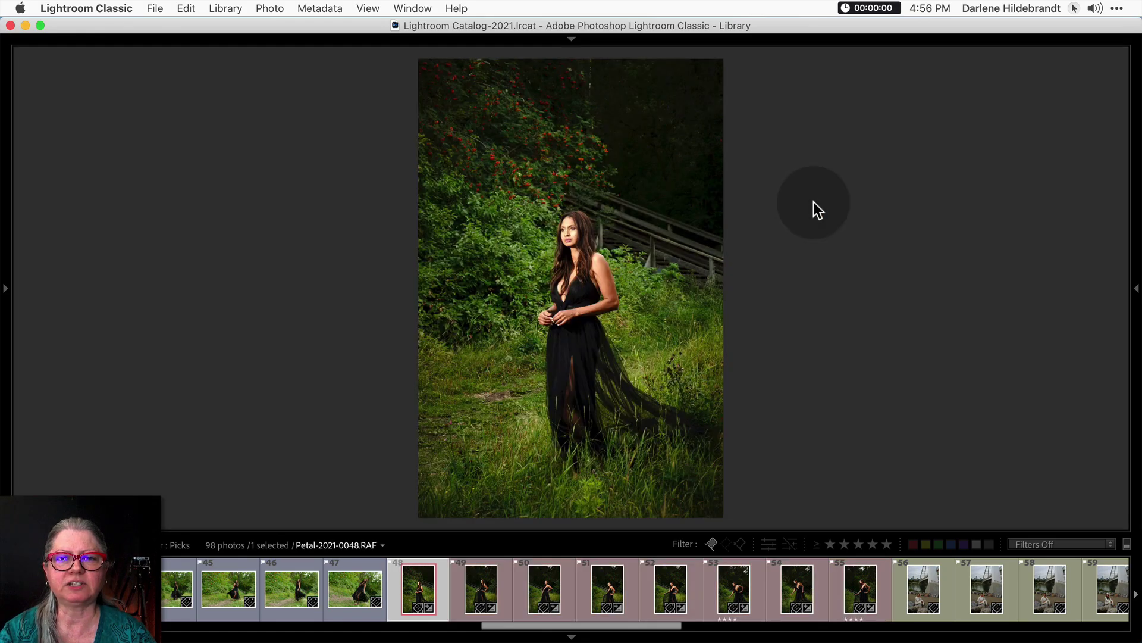
{"action": "key", "text": "Right"}
{"action": "key", "text": "Right"}
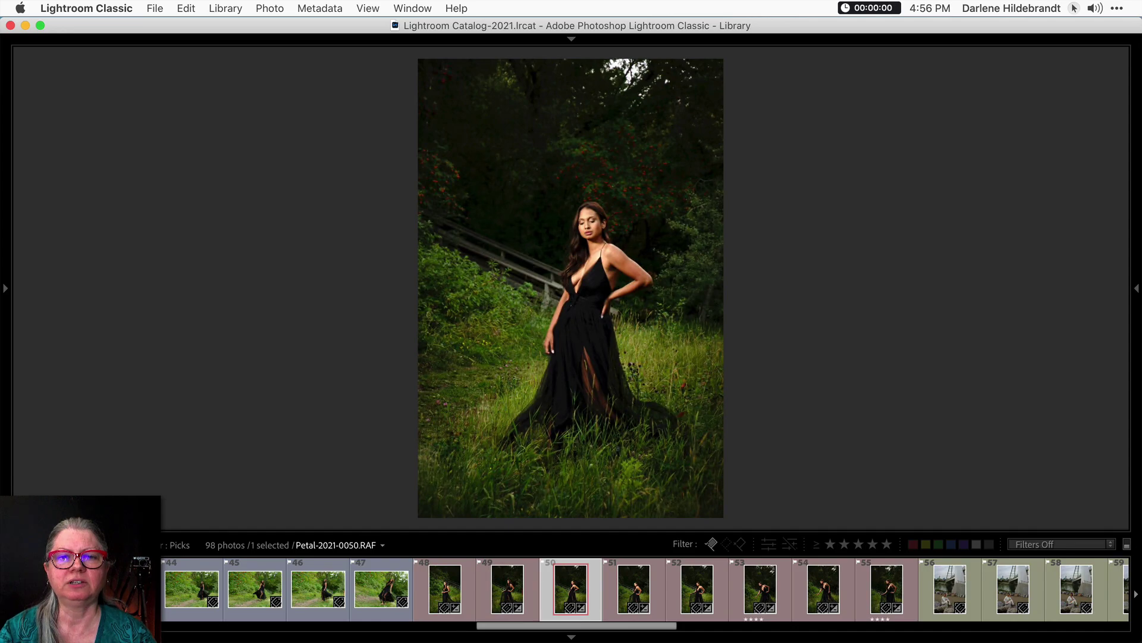
{"action": "key", "text": "Right"}
{"action": "key", "text": "Right"}
{"action": "key", "text": "Right"}
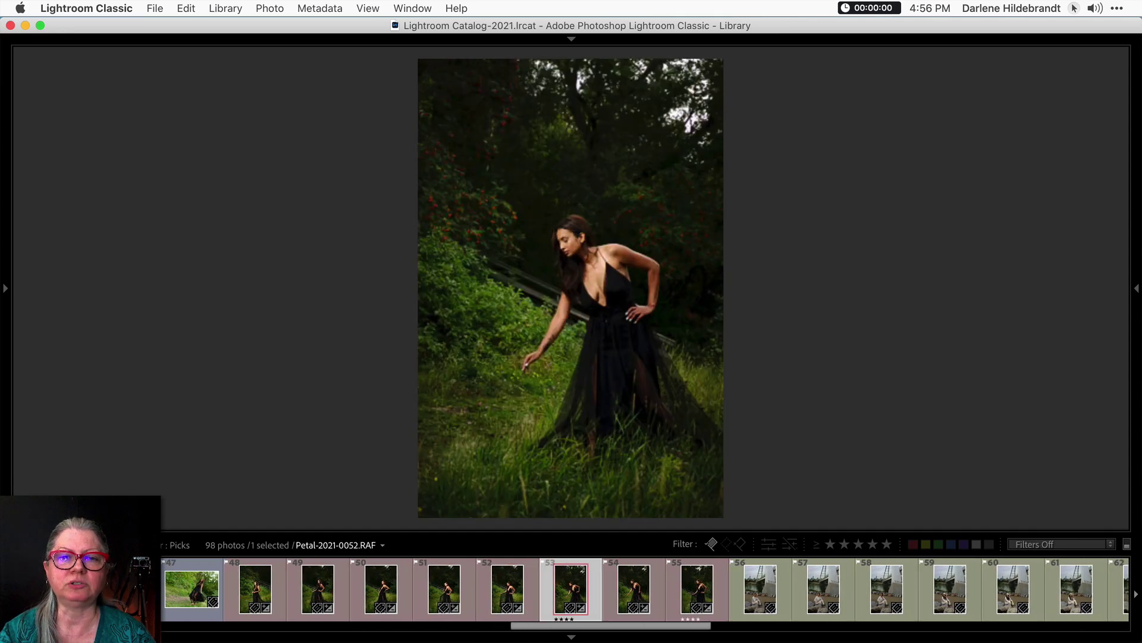
{"action": "key", "text": "Right"}
{"action": "key", "text": "Right"}
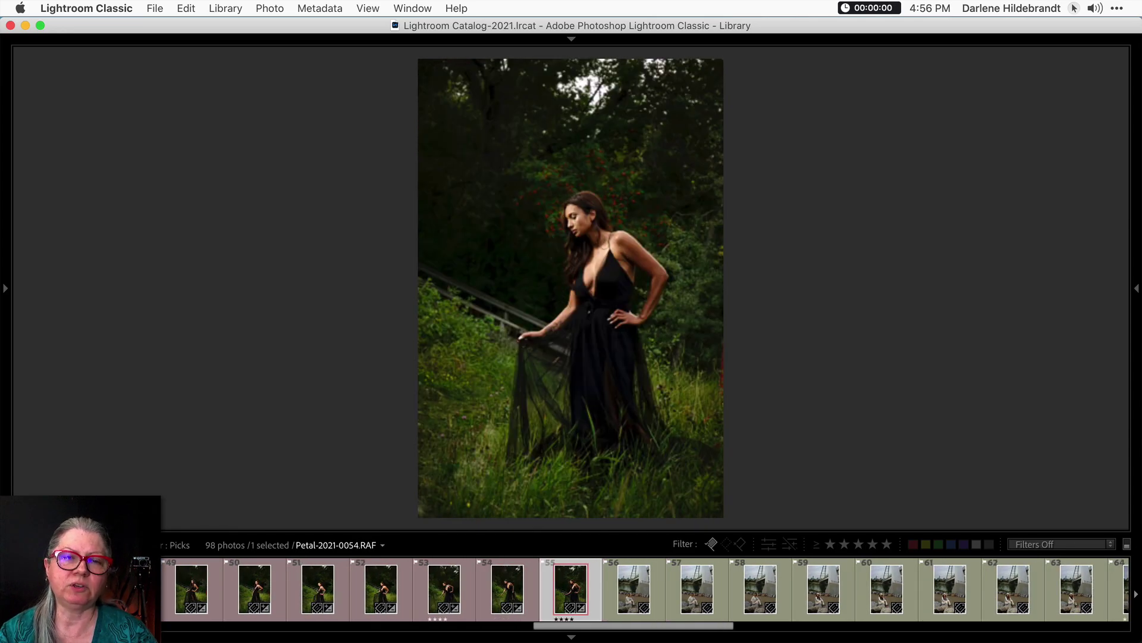
{"action": "key", "text": "Left"}
{"action": "key", "text": "Left"}
{"action": "key", "text": "Left"}
{"action": "key", "text": "Left"}
{"action": "key", "text": "Left"}
{"action": "key", "text": "Left"}
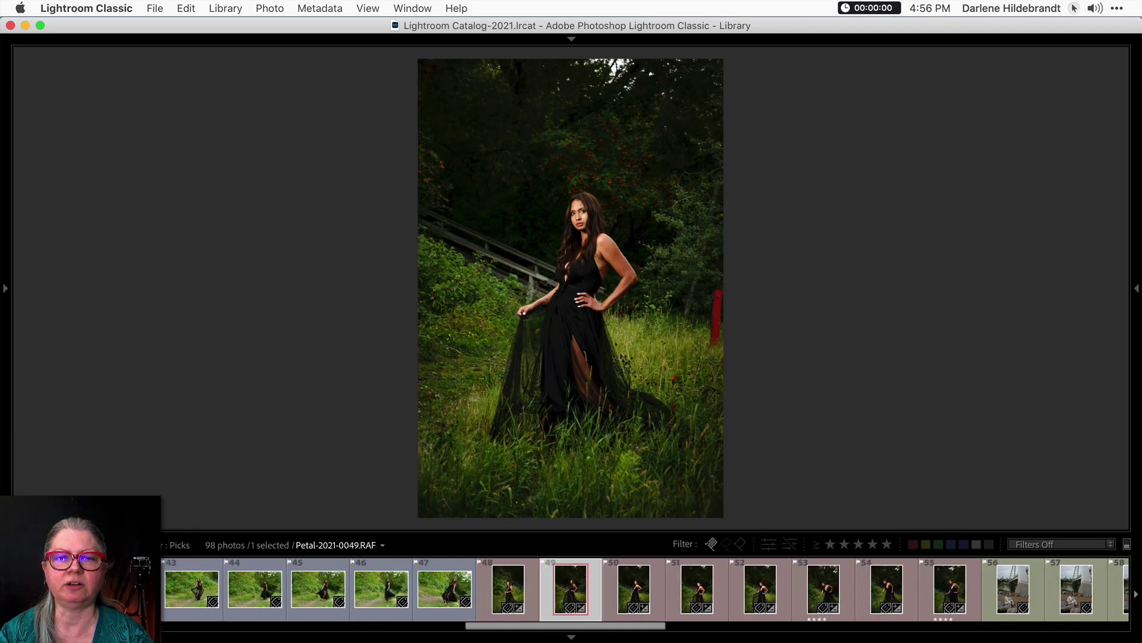
Open photo 49 for developing, set its Exposure to -0.35 and compare its brightness with photo 48
{"action": "key", "text": "d"}
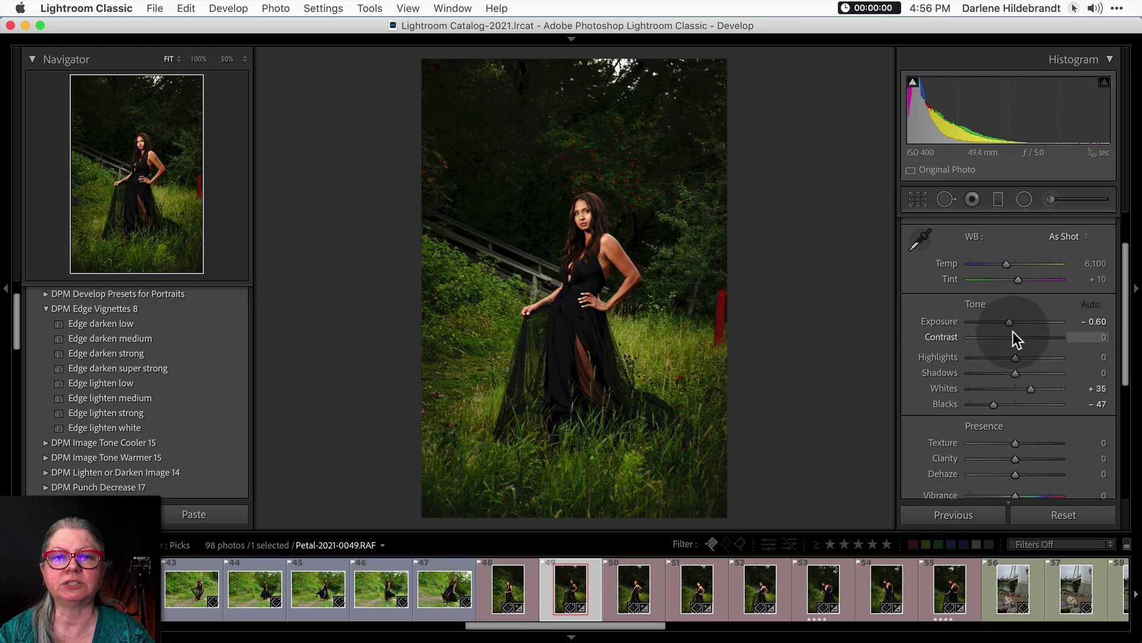
{"action": "left_click_drag", "start_coordinate": [1008, 323], "coordinate": [1009, 321]}
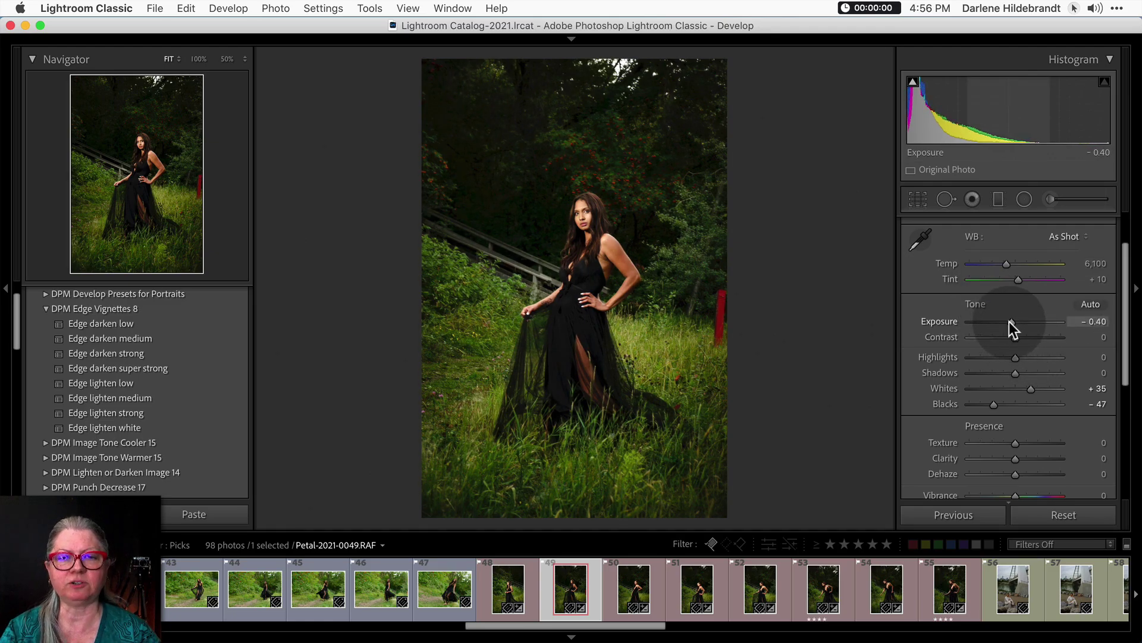
{"action": "left_click", "coordinate": [1009, 321]}
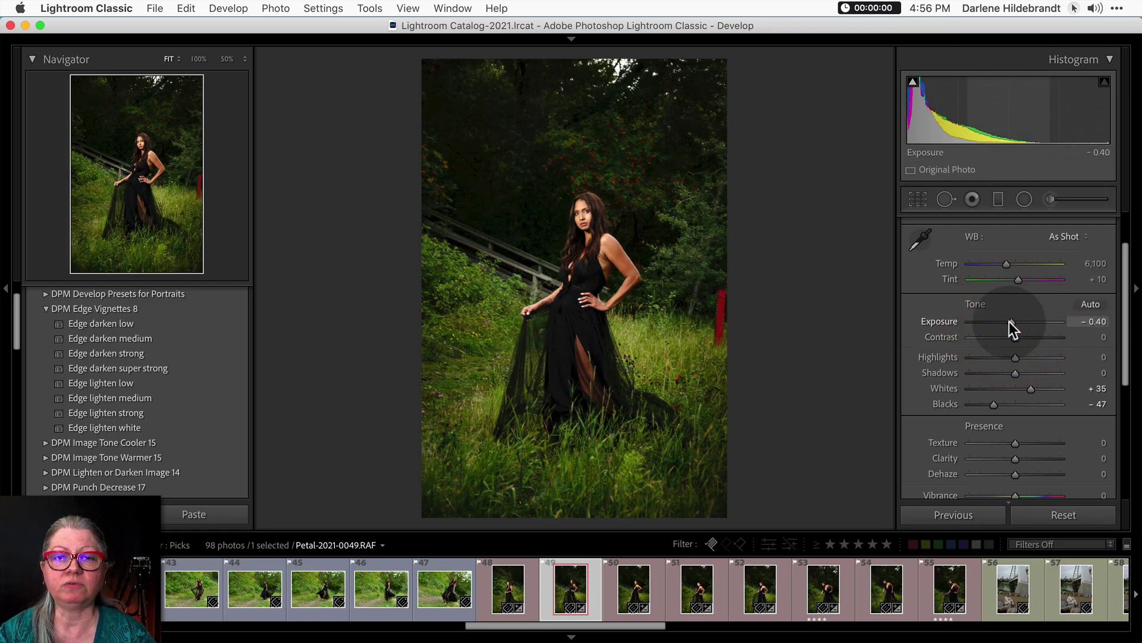
{"action": "key", "text": "Left"}
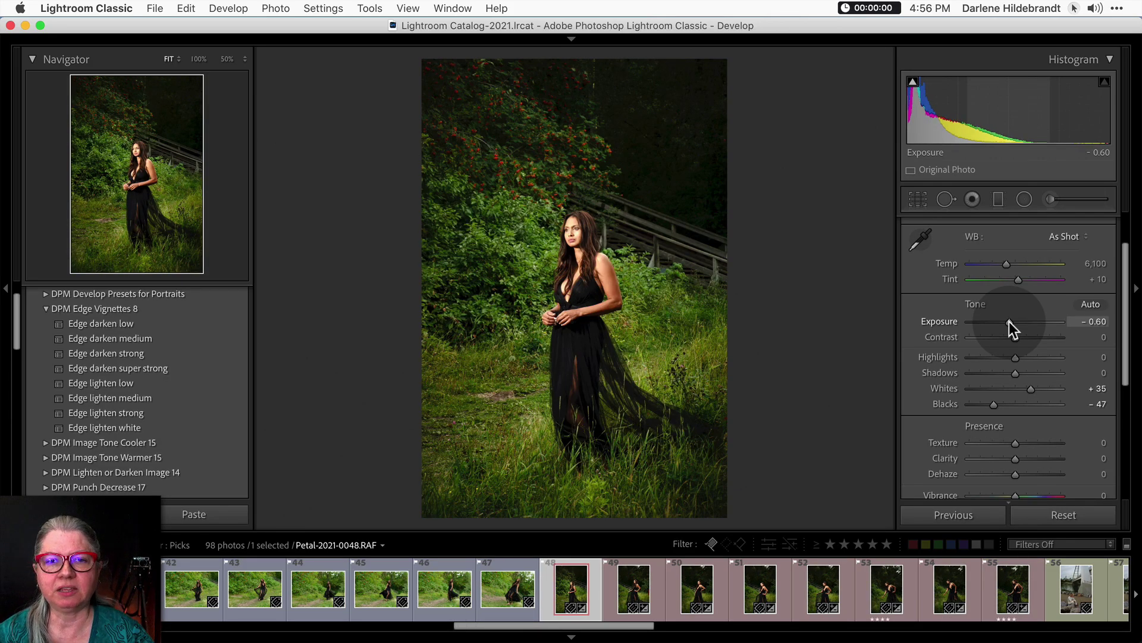
{"action": "key", "text": "Right"}
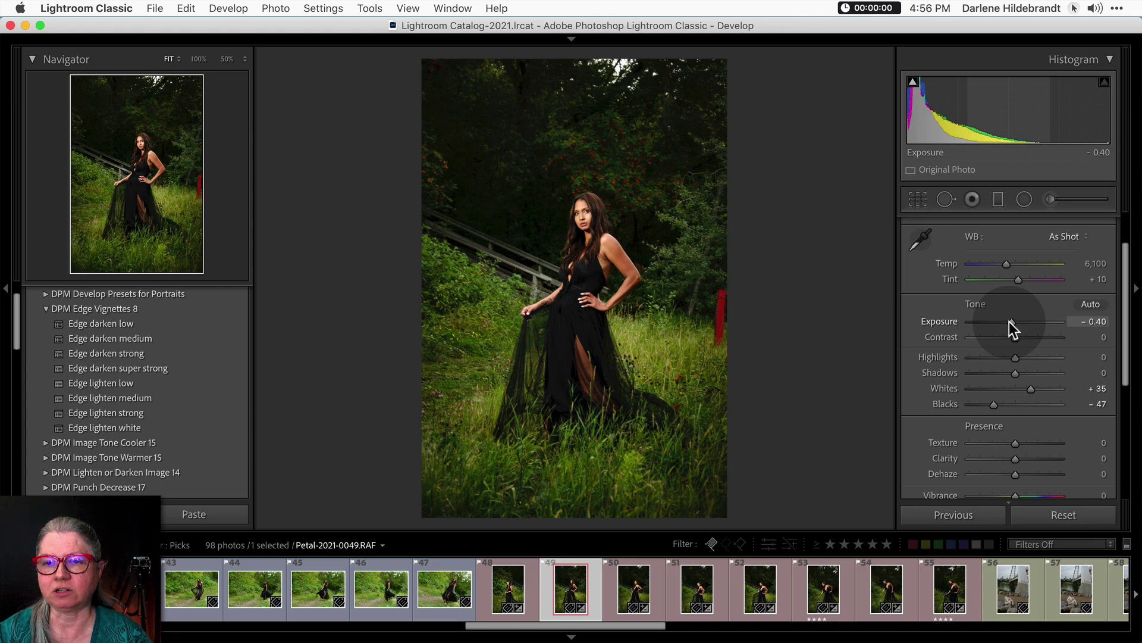
{"action": "left_click", "coordinate": [1010, 321]}
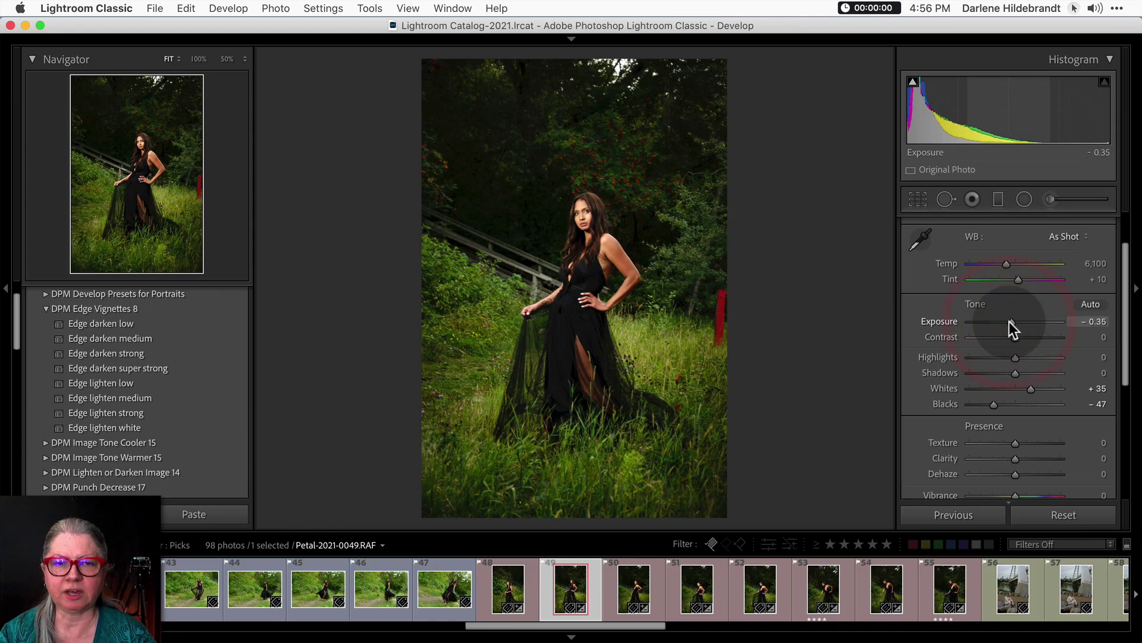
Nudge photo 49's existing radial filter to fit the woman's pose and leave the Radial Filter tool
{"action": "key", "text": "shift+m"}
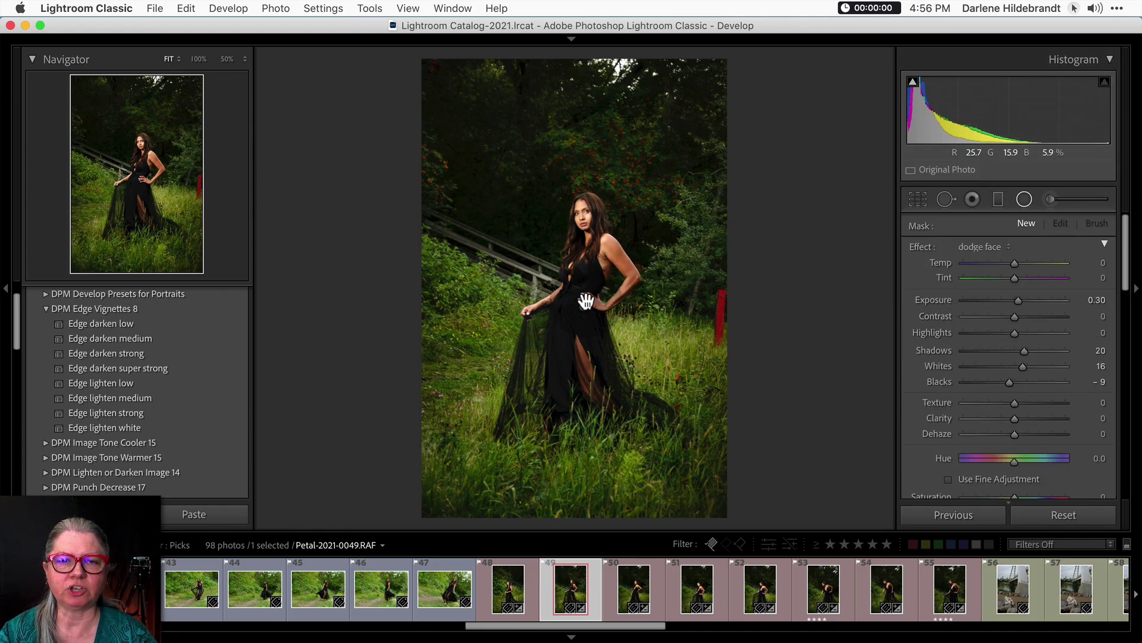
{"action": "left_click", "coordinate": [583, 302]}
{"action": "mouse_move", "coordinate": [577, 377]}
{"action": "left_mouse_down"}
{"action": "mouse_move", "coordinate": [586, 420]}
{"action": "mouse_move", "coordinate": [536, 362]}
{"action": "mouse_move", "coordinate": [576, 373]}
{"action": "left_mouse_up"}
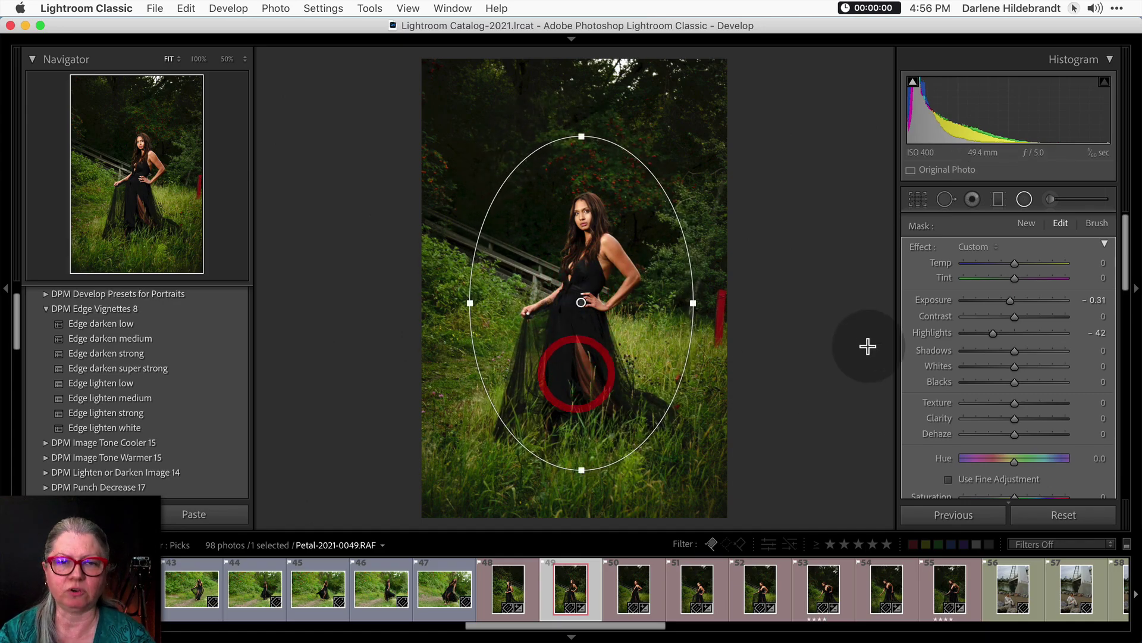
{"action": "key", "text": "shift+m"}
Compare photo 50 with photo 49 and apply the previous photo's settings to photo 50
{"action": "key", "text": "Right"}
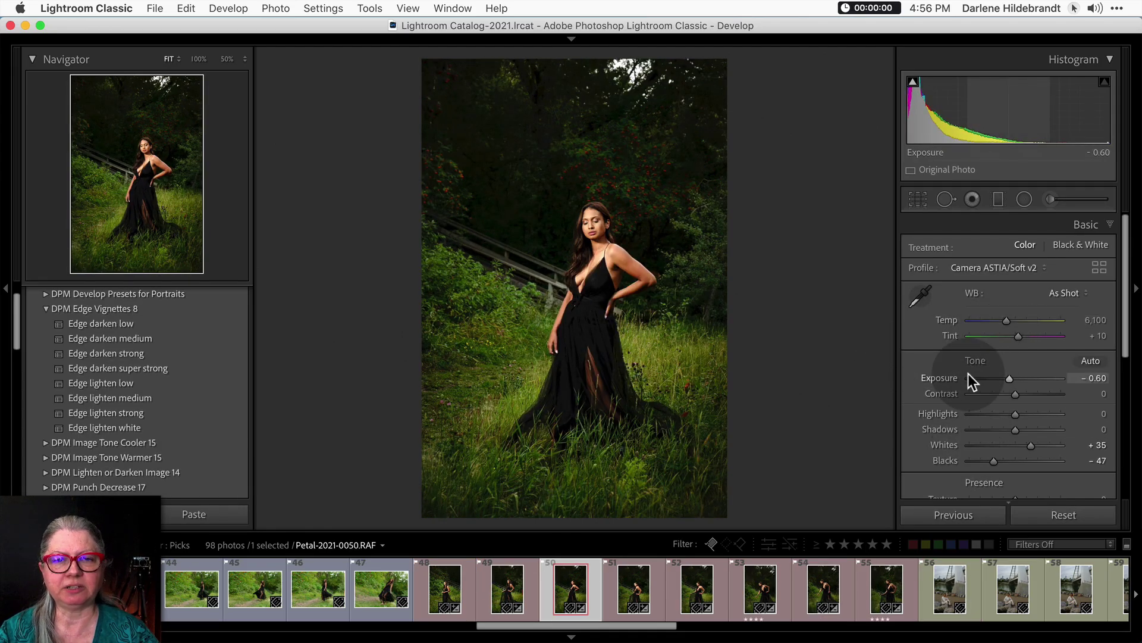
{"action": "key", "text": "Left"}
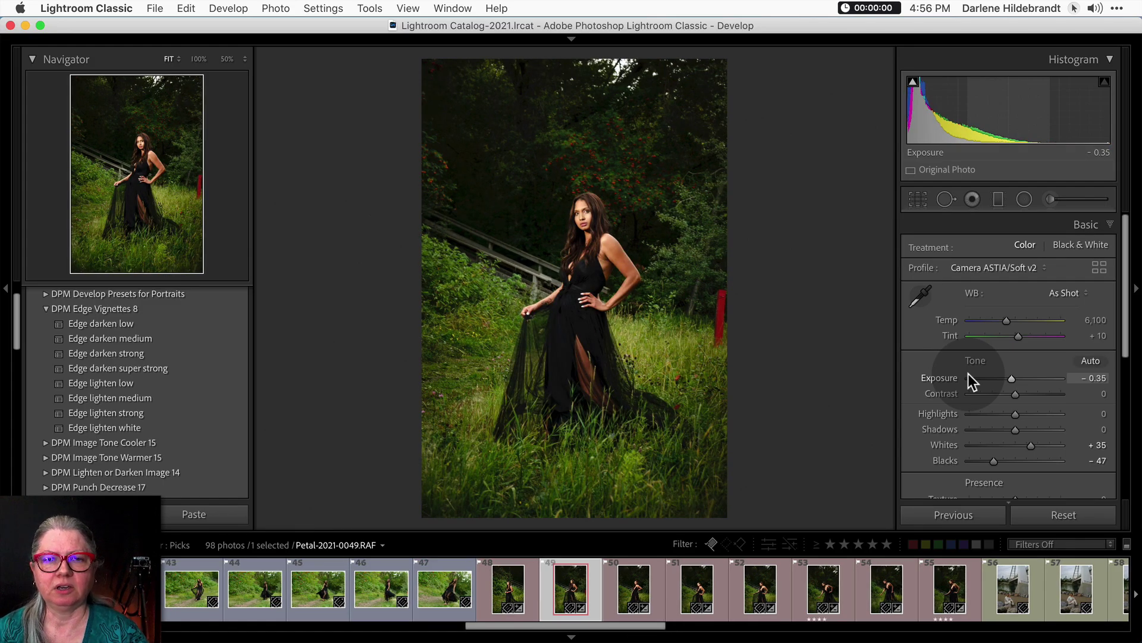
{"action": "key", "text": "Right"}
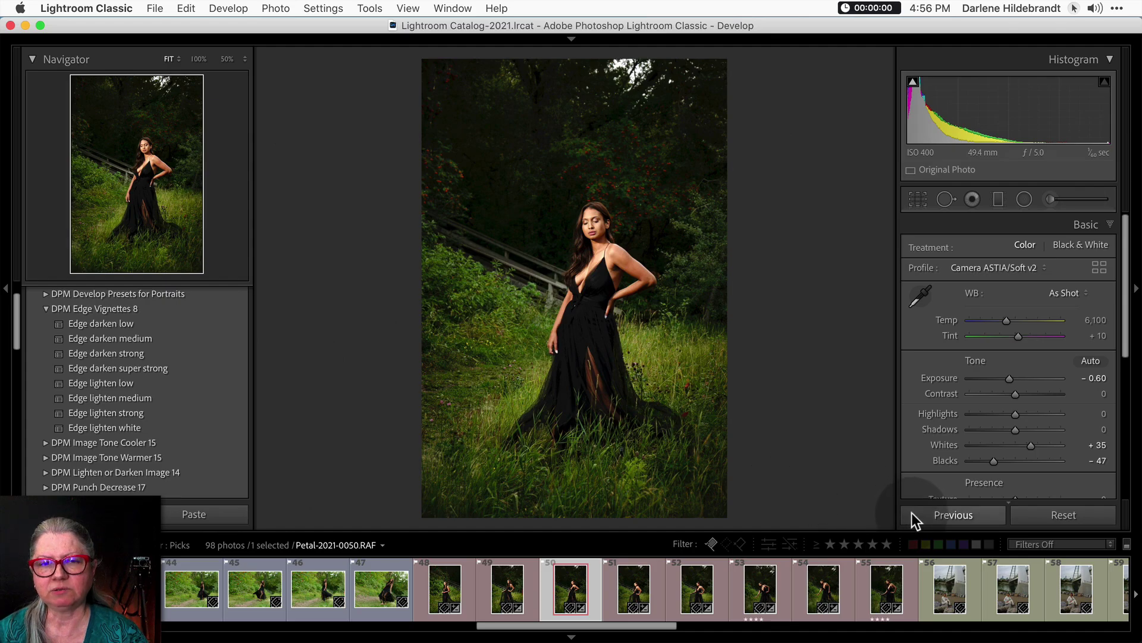
{"action": "left_click", "coordinate": [951, 514]}
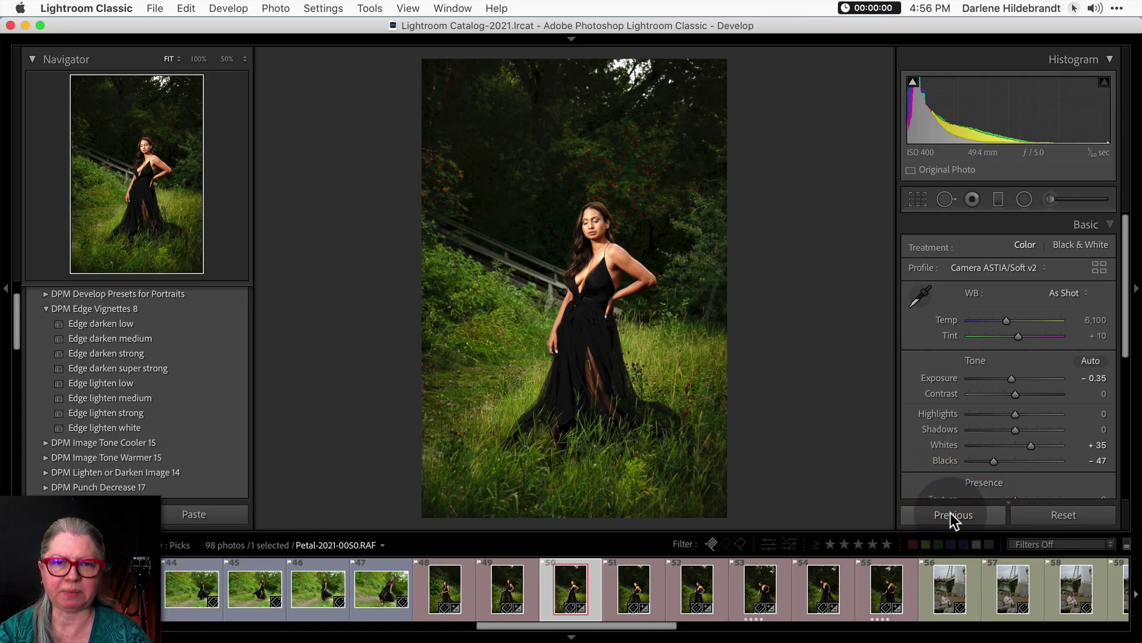
Nudge photo 50's existing radial filter slightly to centre it on the woman and close the Radial Filter tool
{"action": "key", "text": "shift+m"}
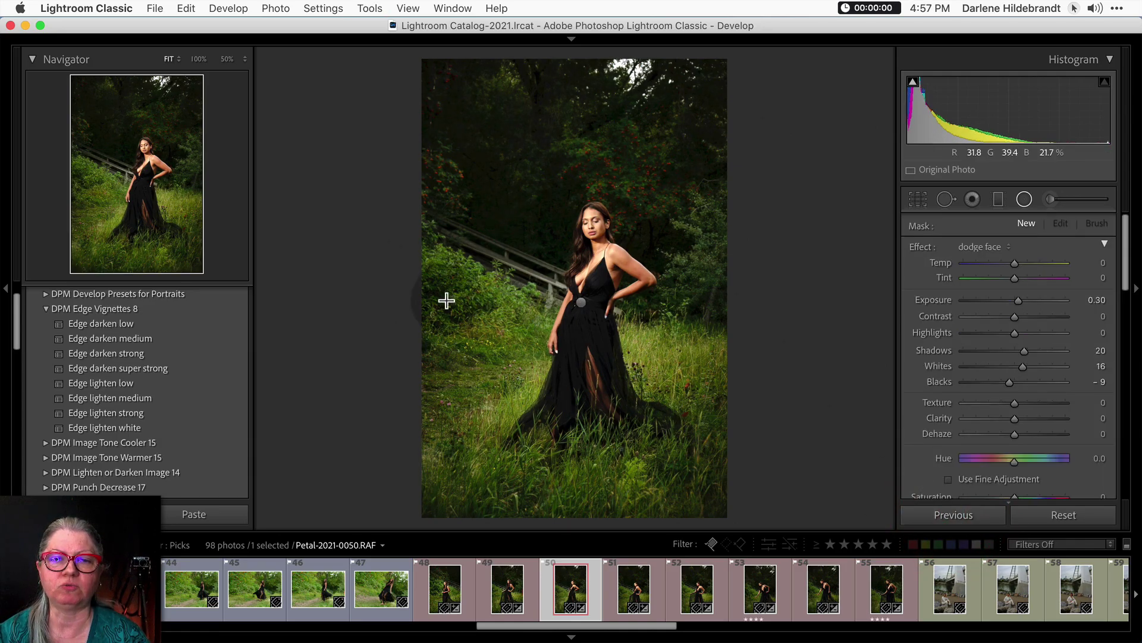
{"action": "left_click", "coordinate": [582, 303]}
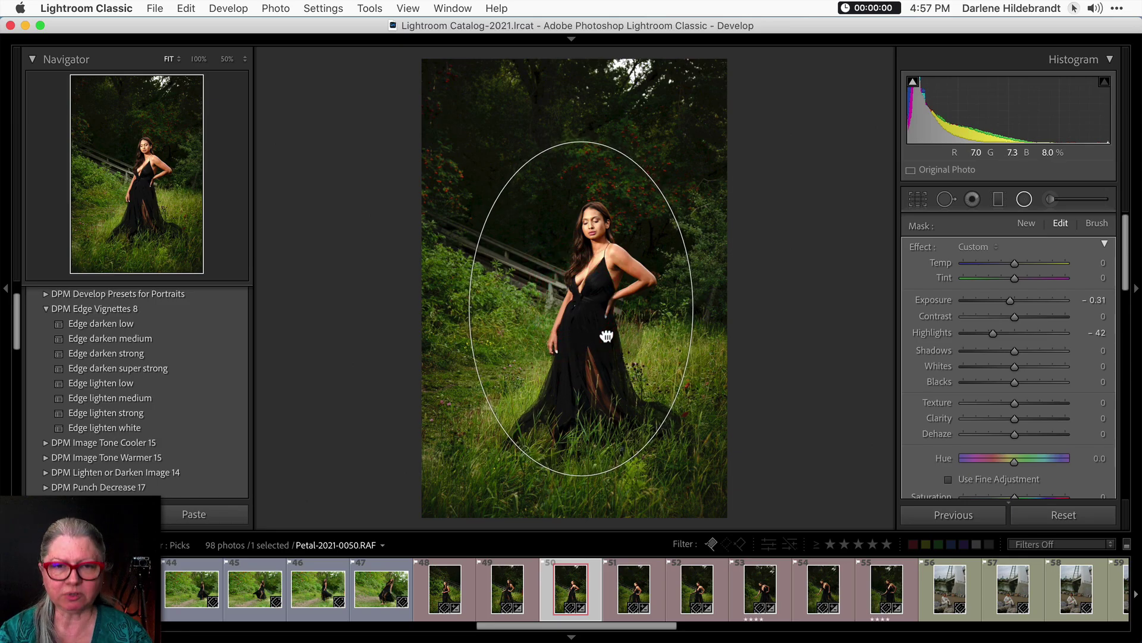
{"action": "left_click", "coordinate": [823, 338]}
{"action": "key", "text": "shift+m"}
Match photo 51 to the previous photo's settings, with its radial filter recentred on the woman and Exposure set to -0.45
{"action": "key", "text": "Right"}
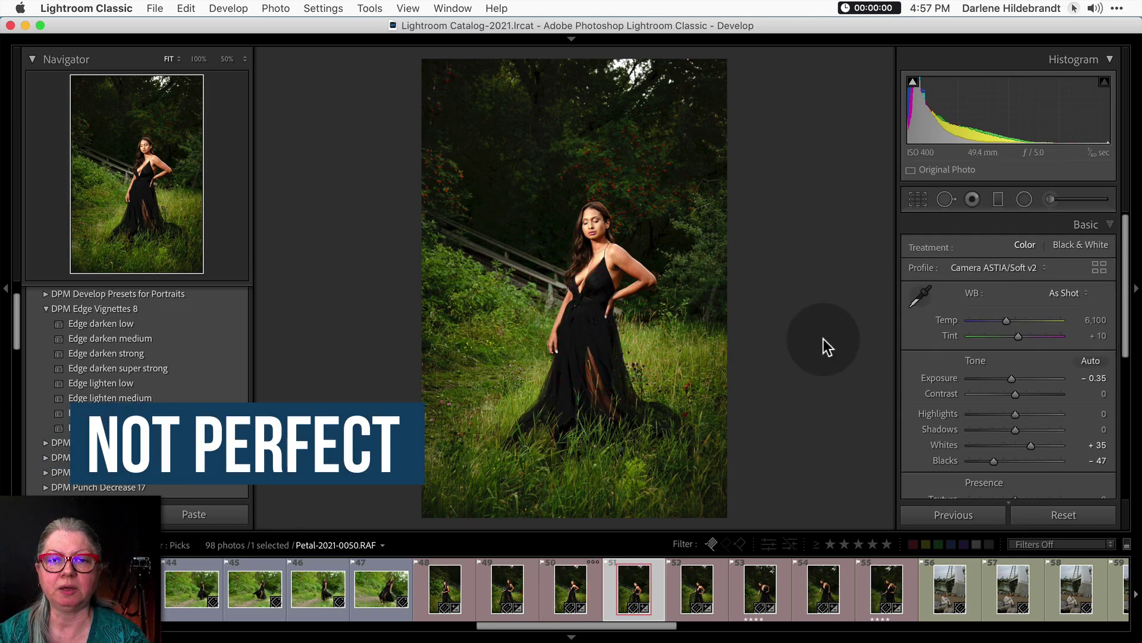
{"action": "left_click", "coordinate": [941, 513]}
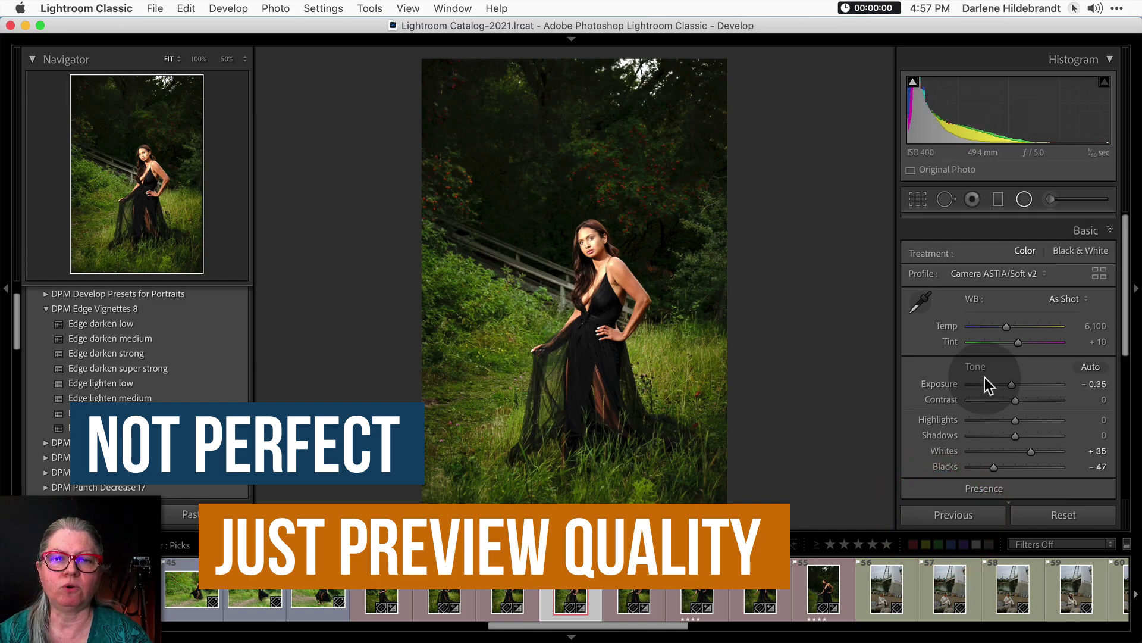
{"action": "key", "text": "shift+m"}
{"action": "left_click", "coordinate": [581, 308]}
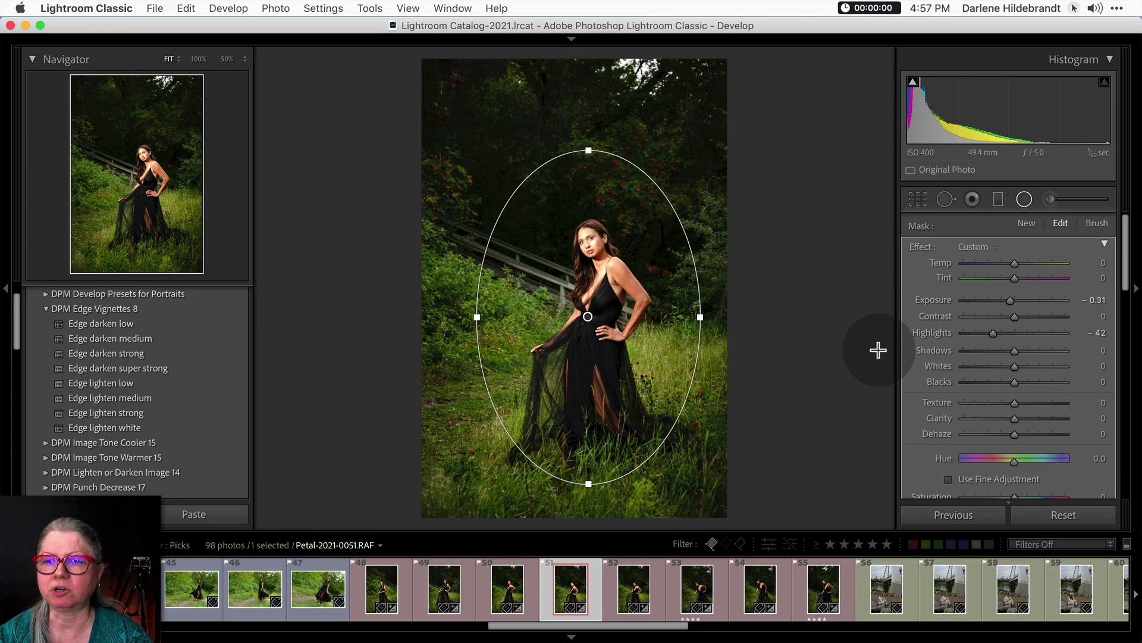
{"action": "key", "text": "shift+m"}
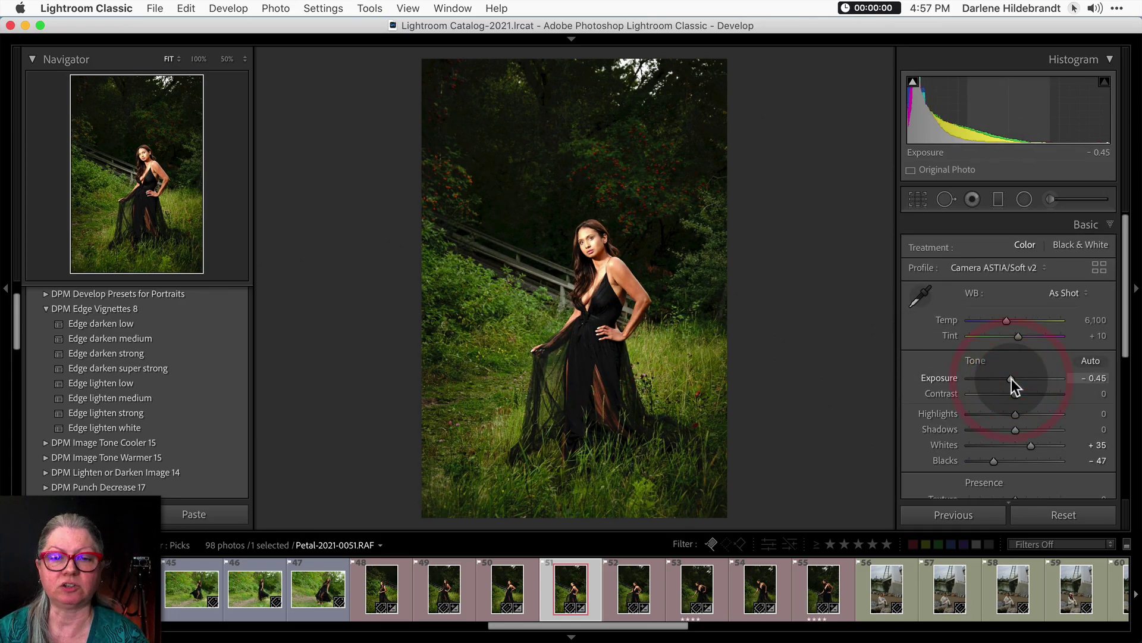
Apply the previous photo's settings to photo 52 and photo 53 in turn, setting photo 53's Exposure to -0.25
{"action": "key", "text": "Right"}
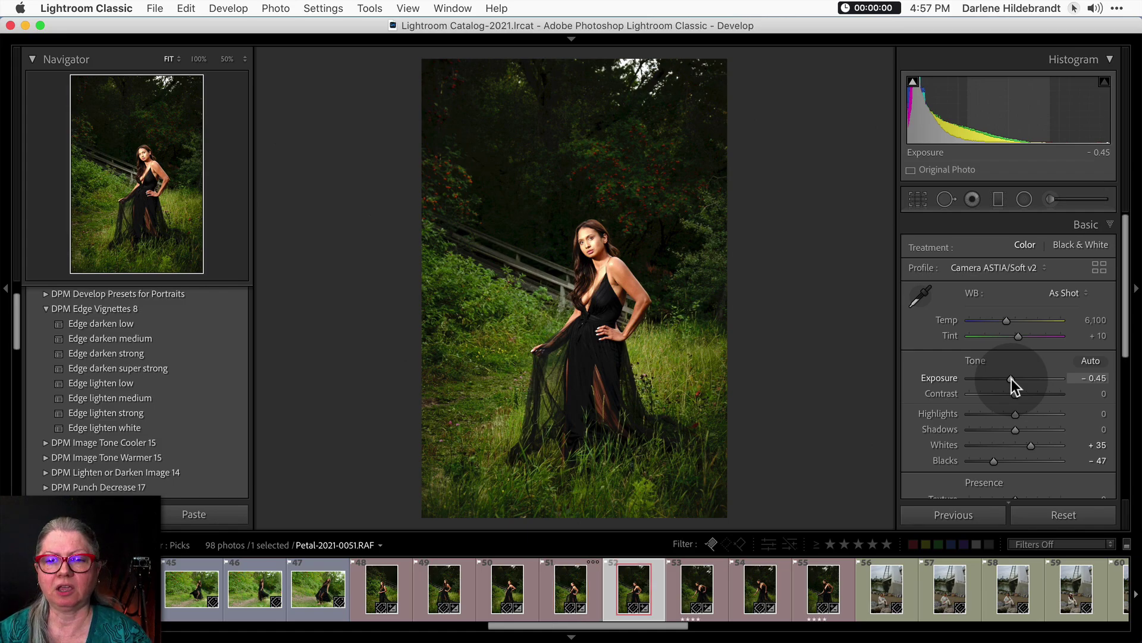
{"action": "left_click", "coordinate": [953, 515]}
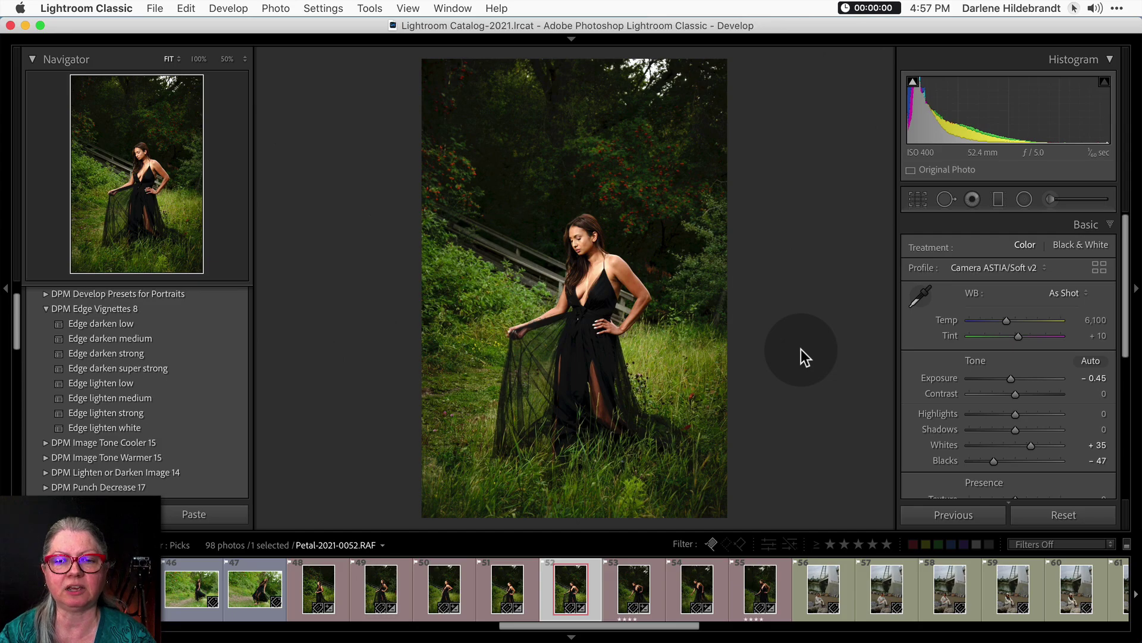
{"action": "key", "text": "Right"}
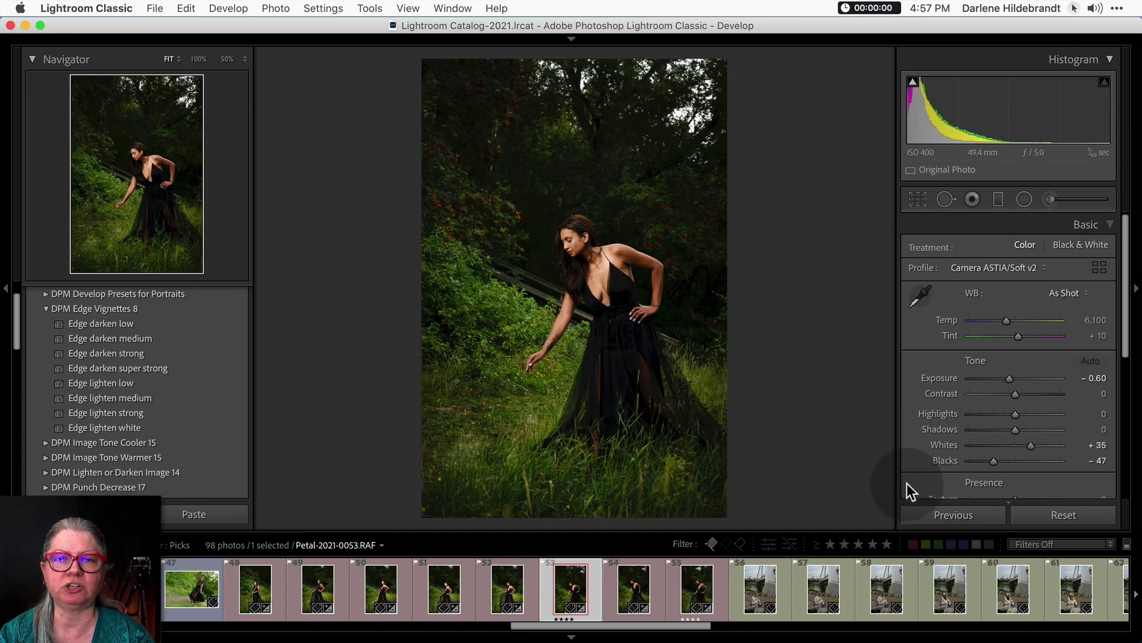
{"action": "left_click", "coordinate": [936, 513]}
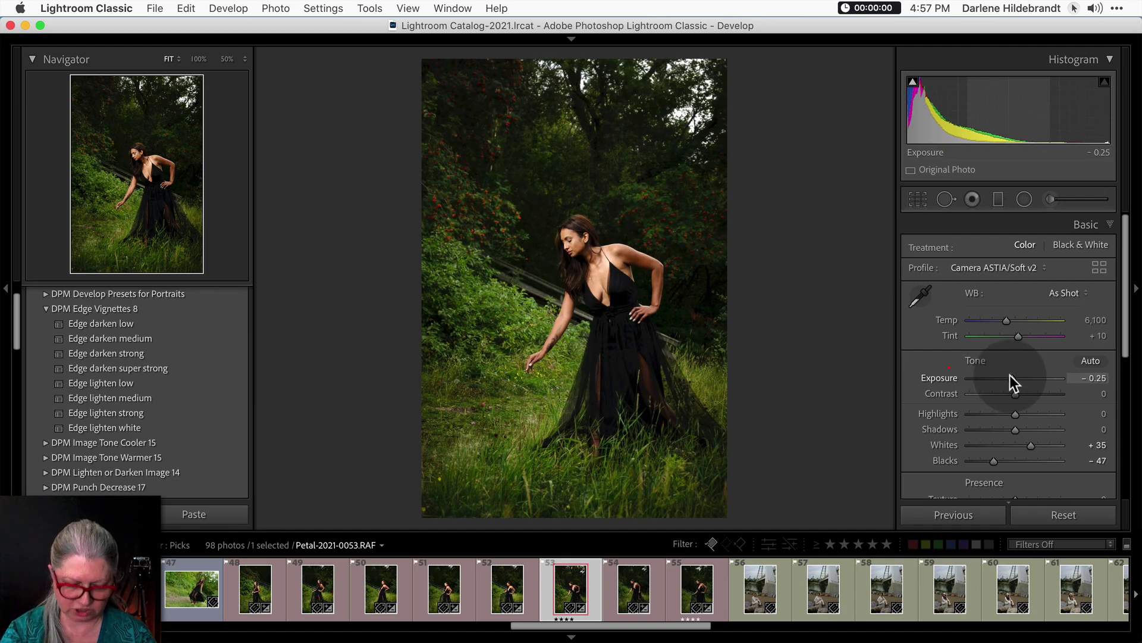
Shift photo 53's existing radial filter to surround the leaning woman and leave the Radial Filter tool
{"action": "key", "text": "shift+m"}
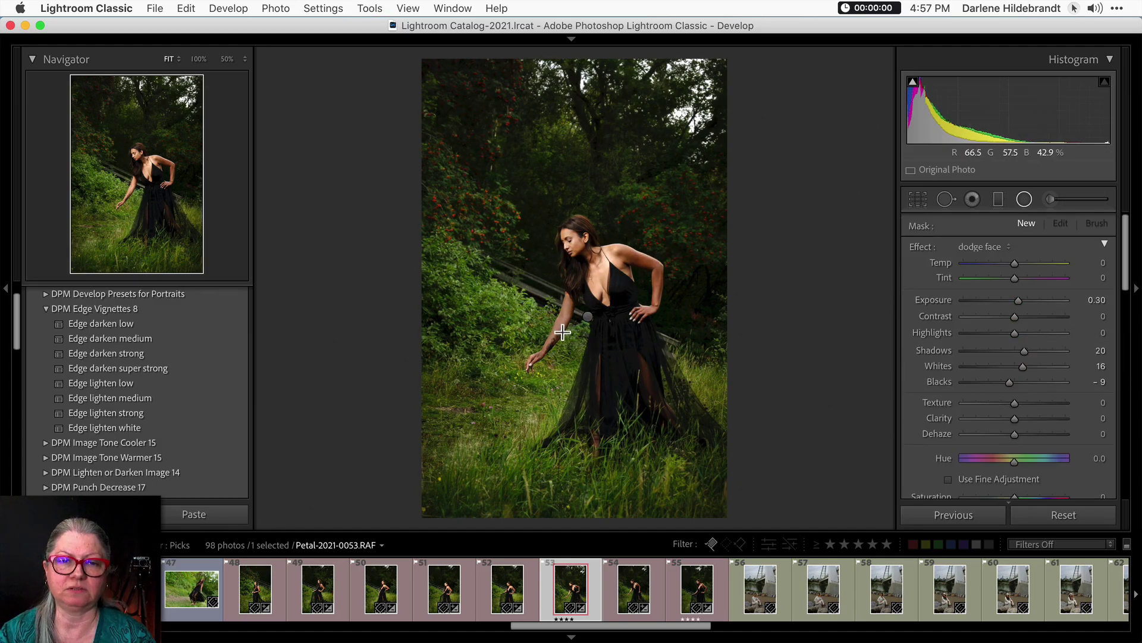
{"action": "left_click", "coordinate": [588, 316]}
{"action": "left_click_drag", "start_coordinate": [610, 355], "coordinate": [608, 364]}
{"action": "key", "text": "shift+m"}
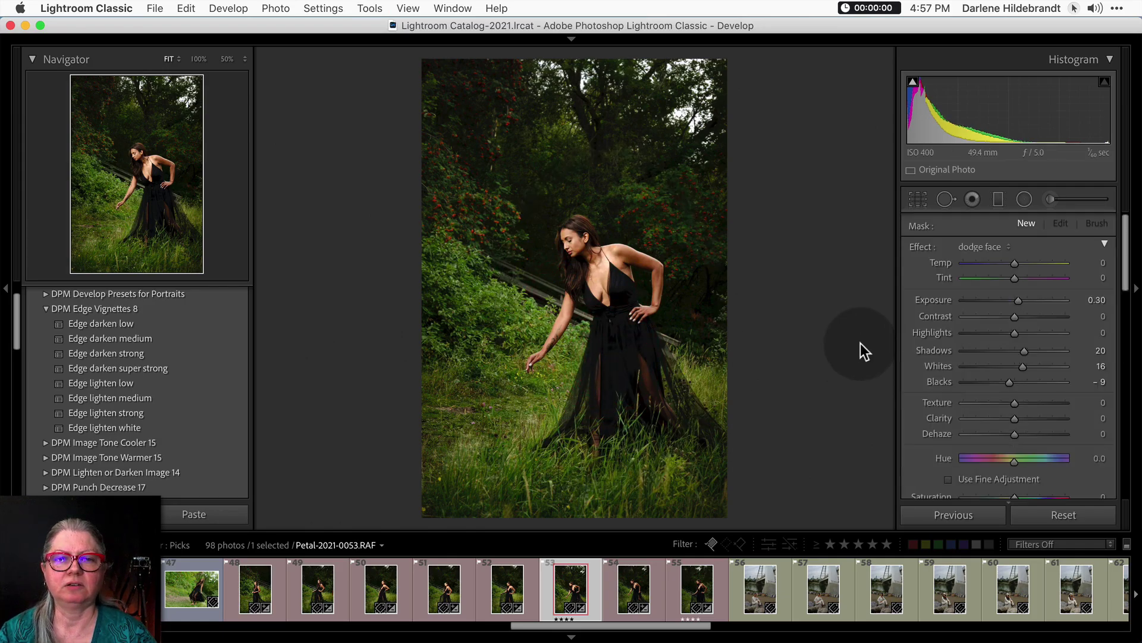
Apply the previous photo's settings to photo 54 and refit its radial filter around the woman's reaching pose
{"action": "key", "text": "Right"}
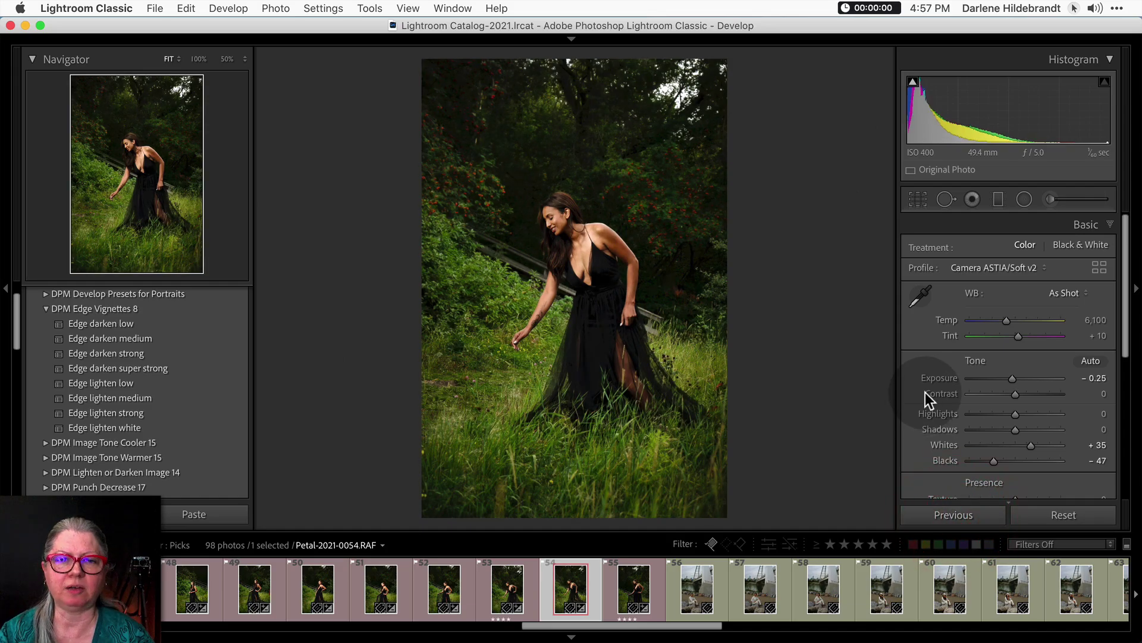
{"action": "key", "text": "shift+m"}
{"action": "left_click", "coordinate": [607, 322]}
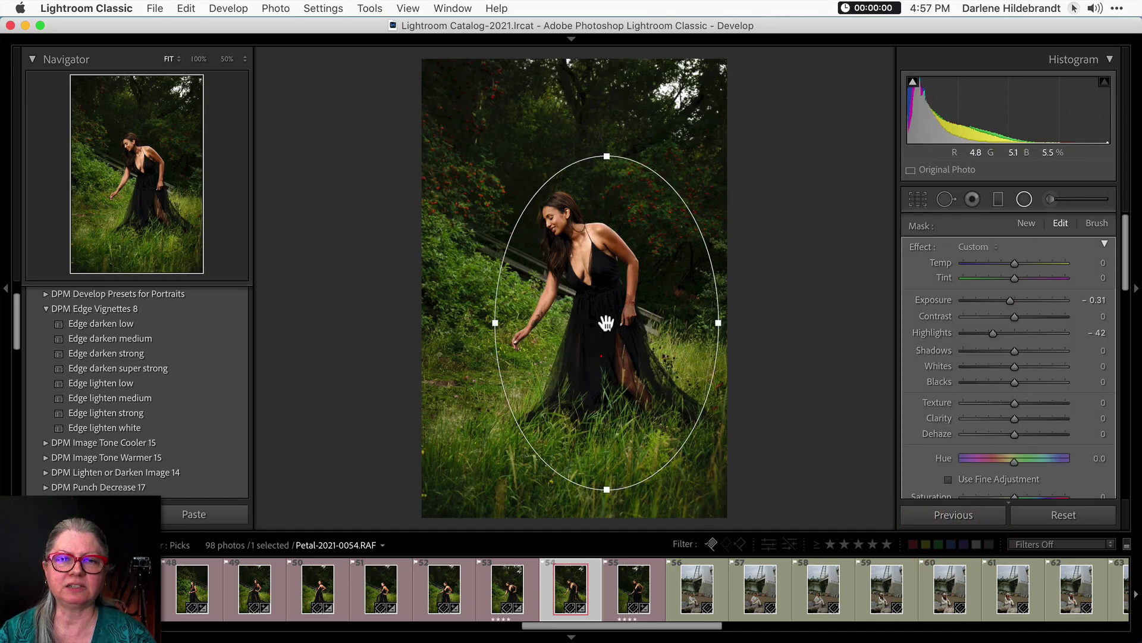
{"action": "left_click_drag", "start_coordinate": [606, 323], "coordinate": [584, 327]}
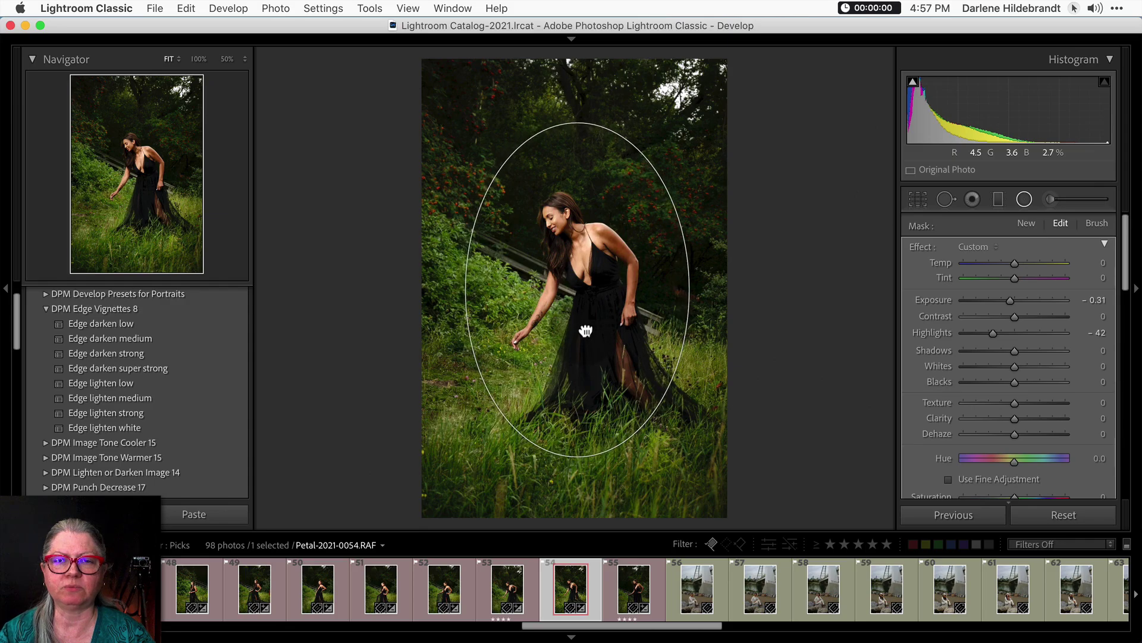
{"action": "left_click", "coordinate": [586, 327]}
{"action": "left_click_drag", "start_coordinate": [688, 284], "coordinate": [684, 288]}
{"action": "left_click", "coordinate": [604, 327]}
{"action": "key", "text": "shift+m"}
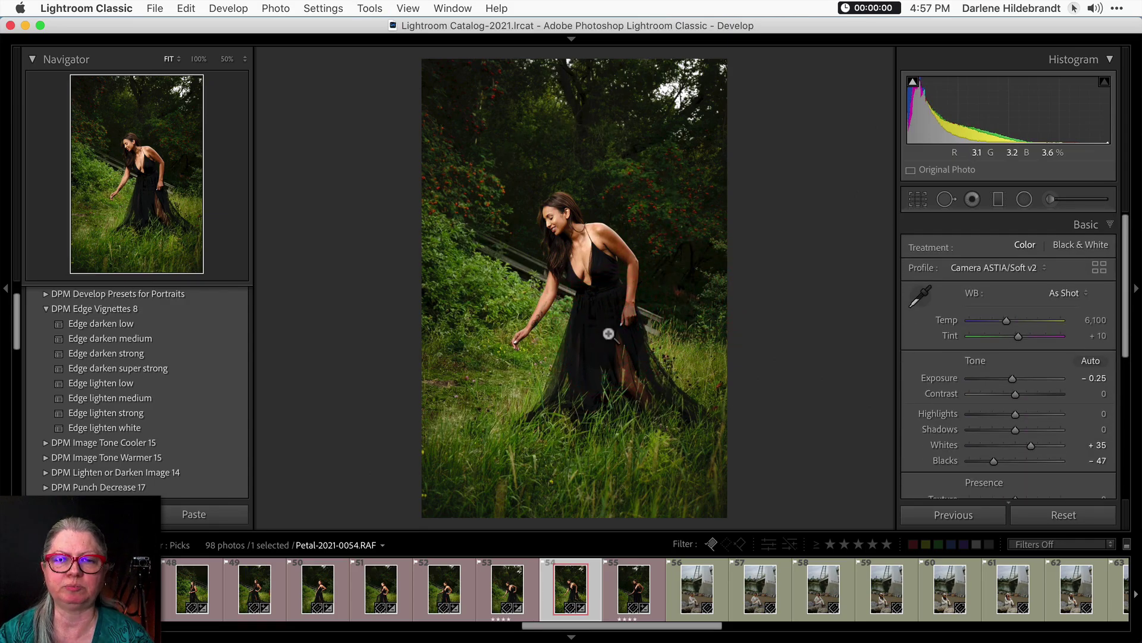
Apply the previous photo's settings to photo 55 and reposition its radial filter over the woman
{"action": "key", "text": "Right"}
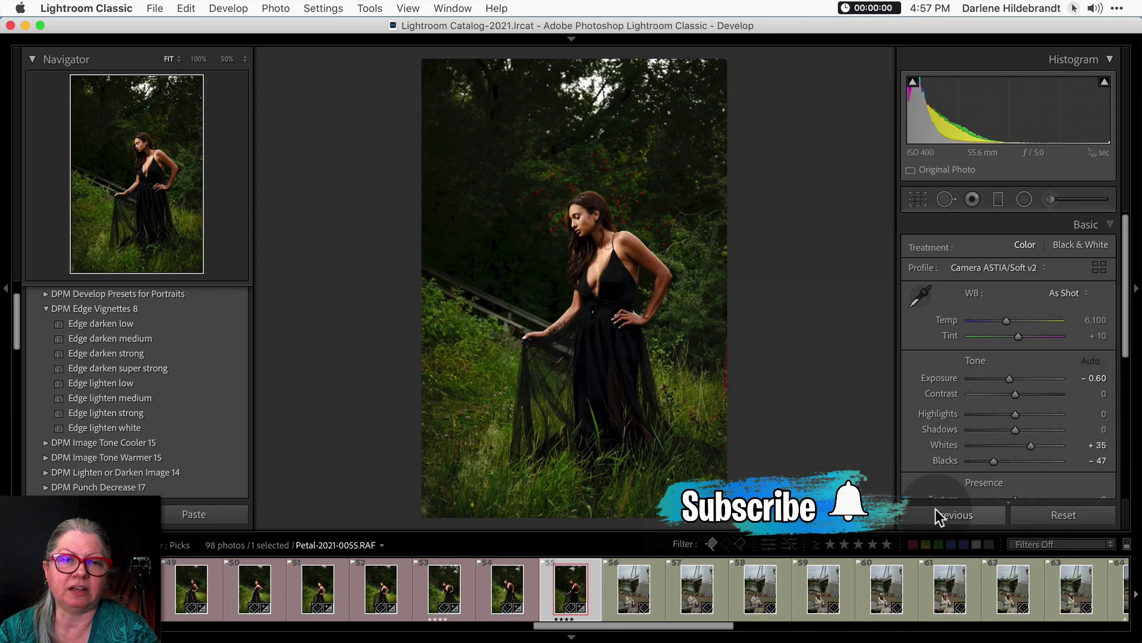
{"action": "left_click", "coordinate": [935, 509]}
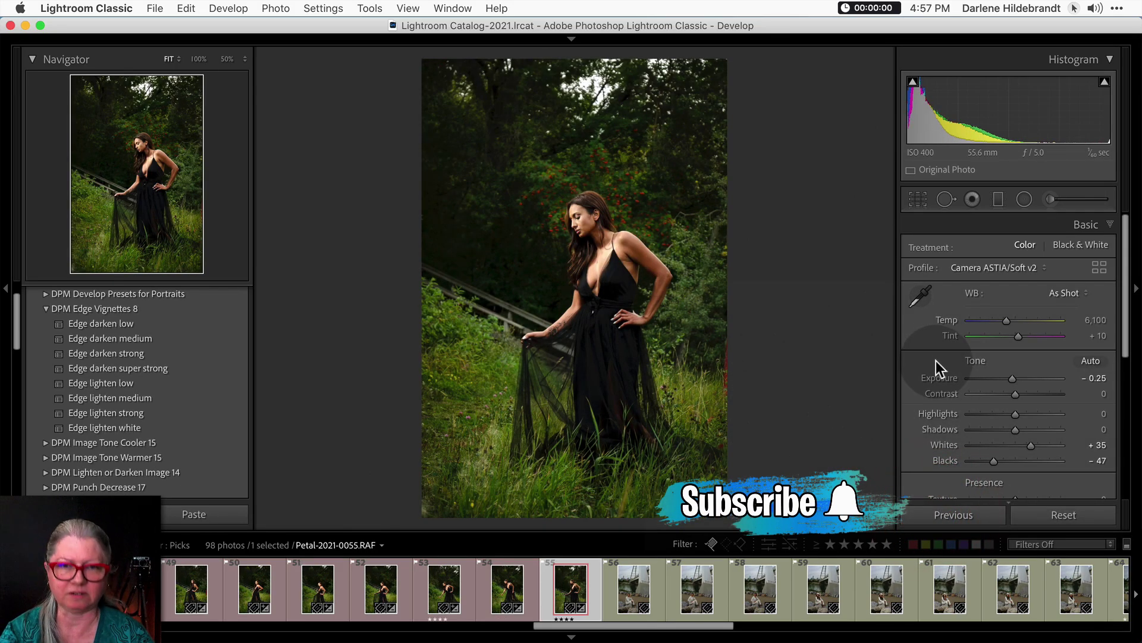
{"action": "key", "text": "shift+m"}
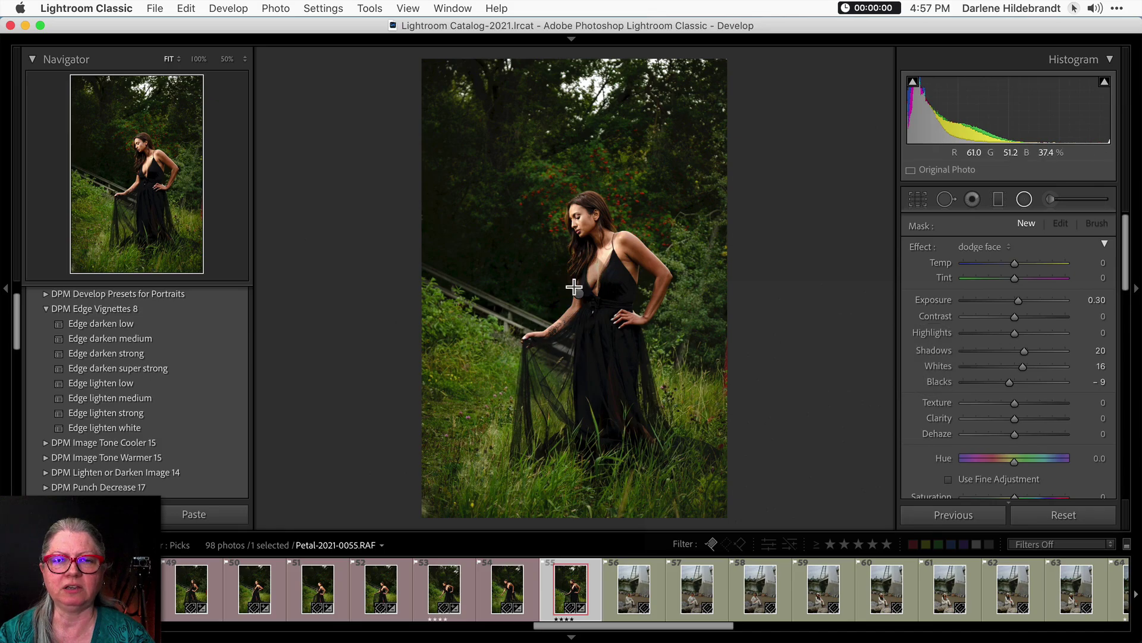
{"action": "left_click", "coordinate": [579, 294]}
{"action": "mouse_move", "coordinate": [604, 349]}
{"action": "left_mouse_down"}
{"action": "mouse_move", "coordinate": [622, 367]}
{"action": "mouse_move", "coordinate": [612, 367]}
{"action": "left_mouse_up"}
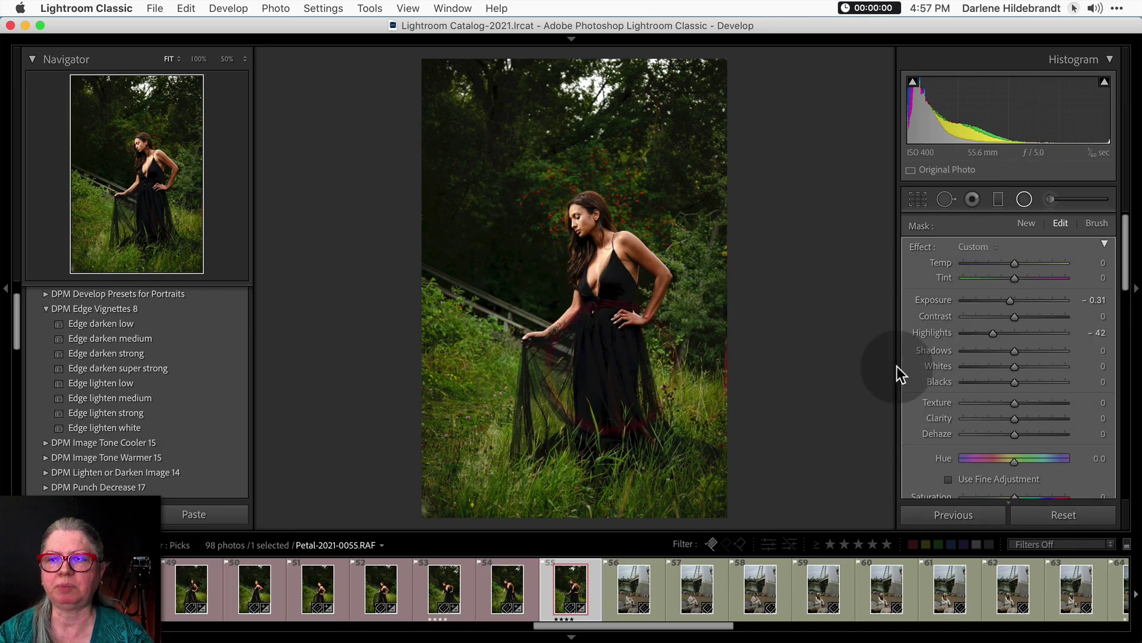
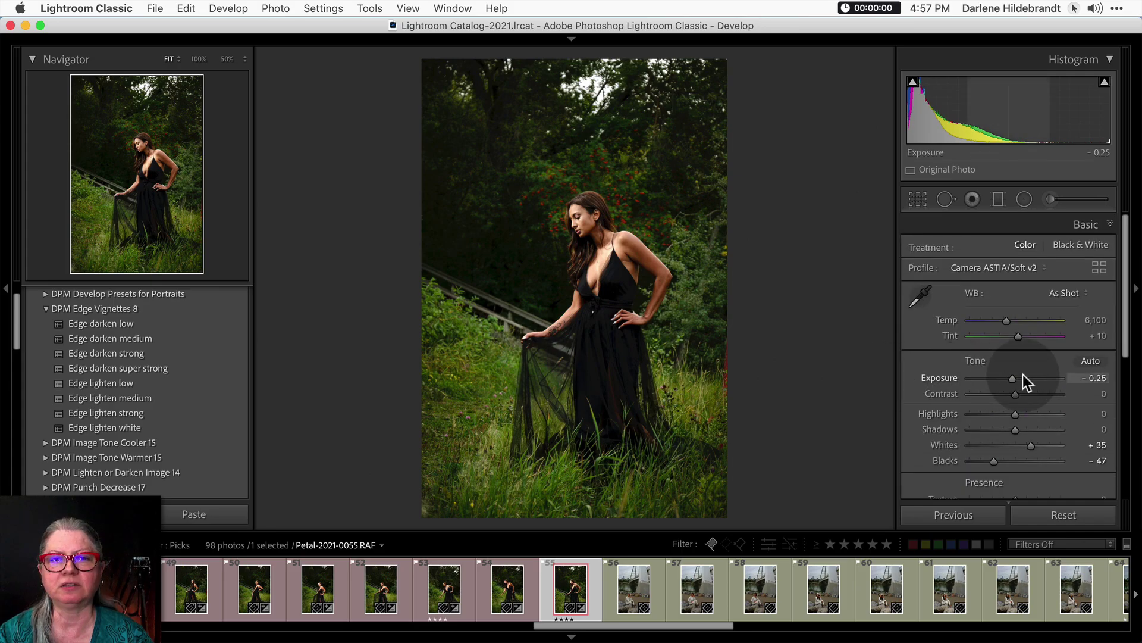
{"action": "left_click_drag", "start_coordinate": [1078, 375], "coordinate": [1088, 378]}
Select photos 48 to 55 in the Library grid and compare them side by side in Survey view
{"action": "key", "text": "g"}
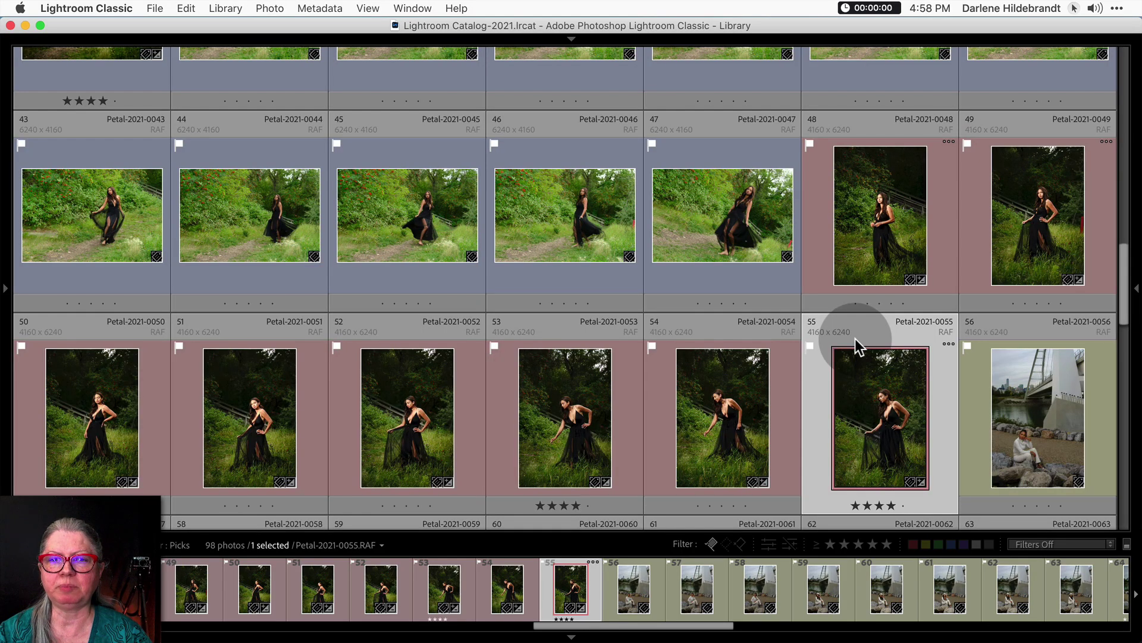
{"action": "left_click", "coordinate": [818, 233], "text": "shift"}
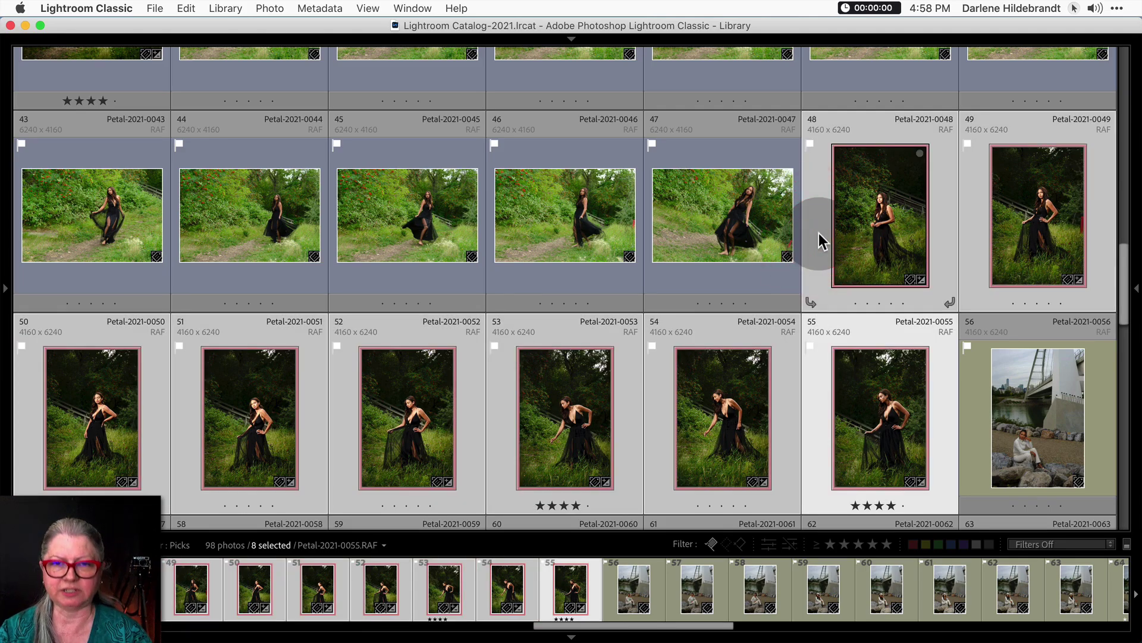
{"action": "key", "text": "n"}
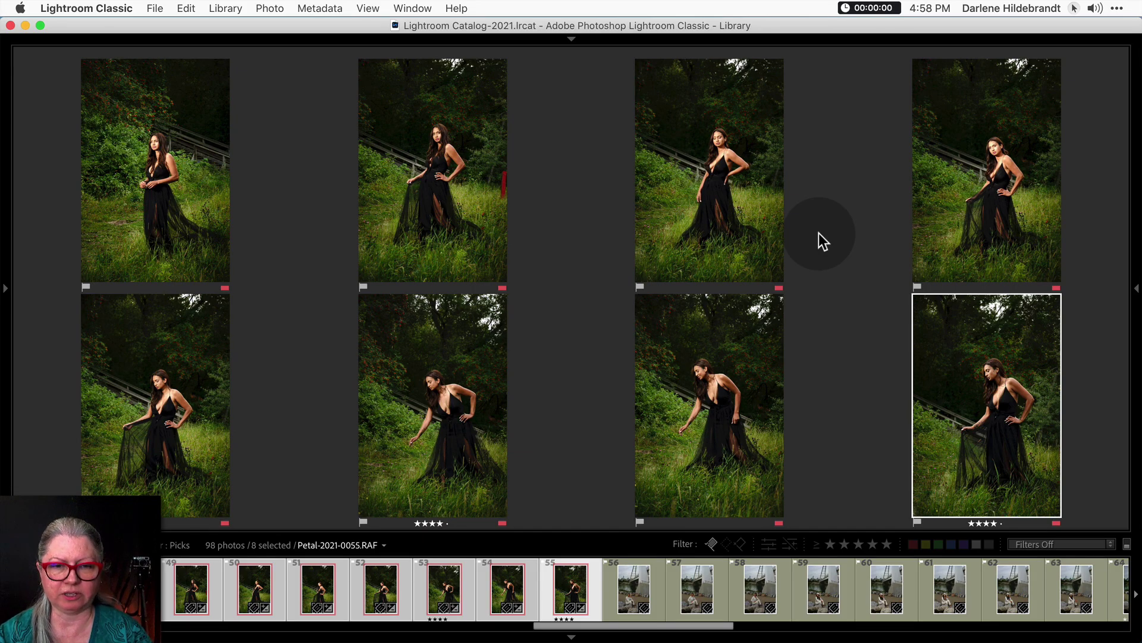
Hide the filmstrip, return to the Library grid and open only bridge photo 66 for developing
{"action": "key", "text": "F6"}
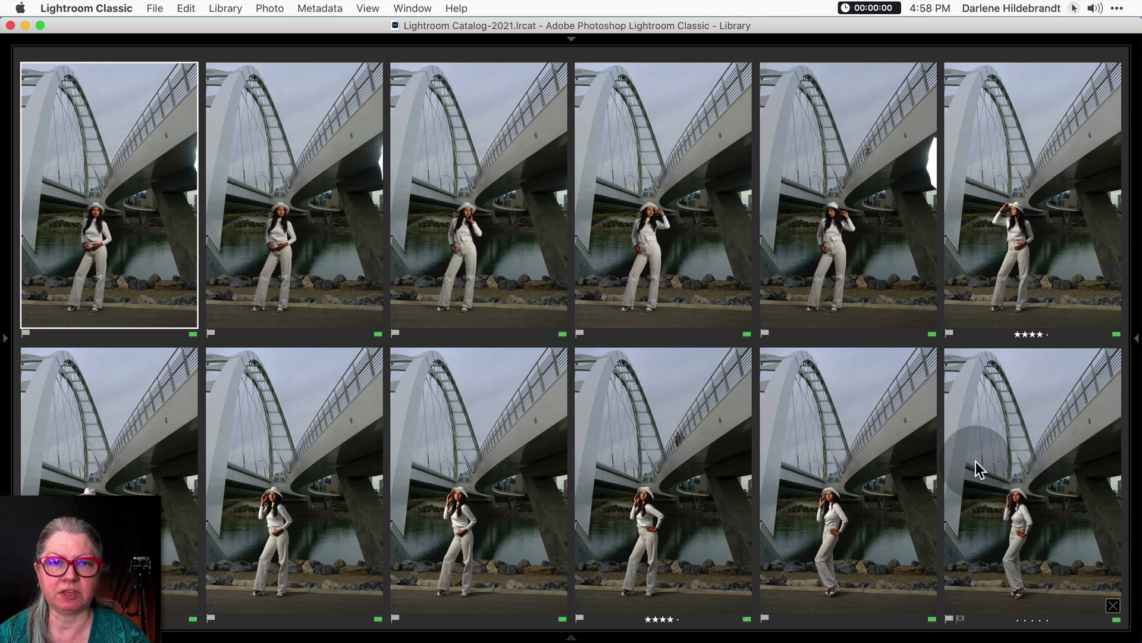
{"action": "key", "text": "j"}
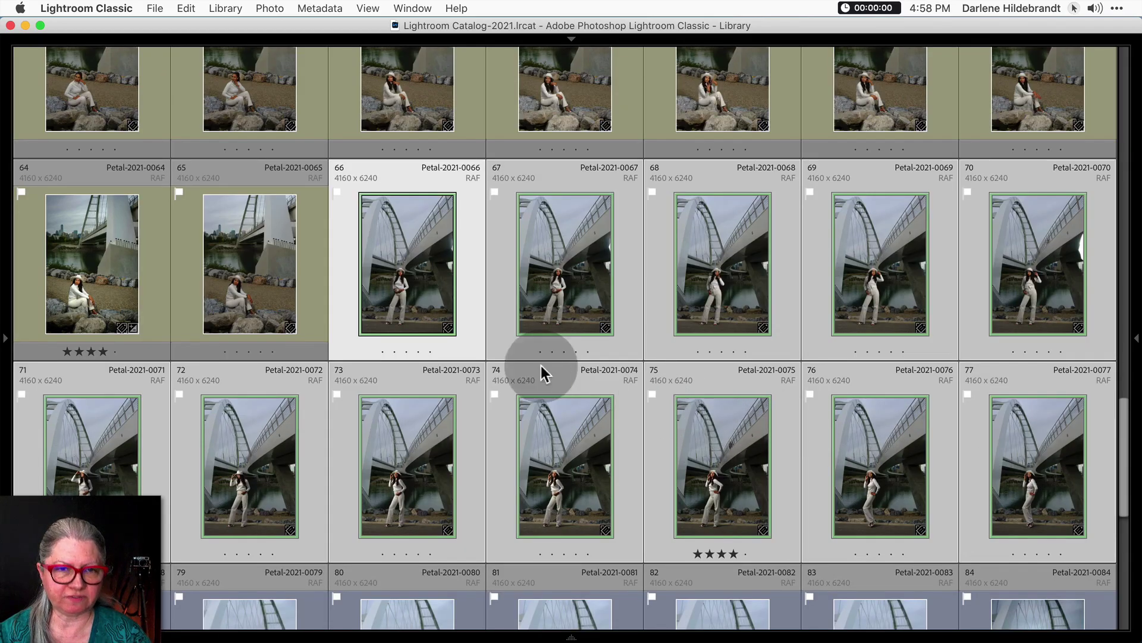
{"action": "left_click", "coordinate": [464, 280]}
{"action": "key", "text": "d"}
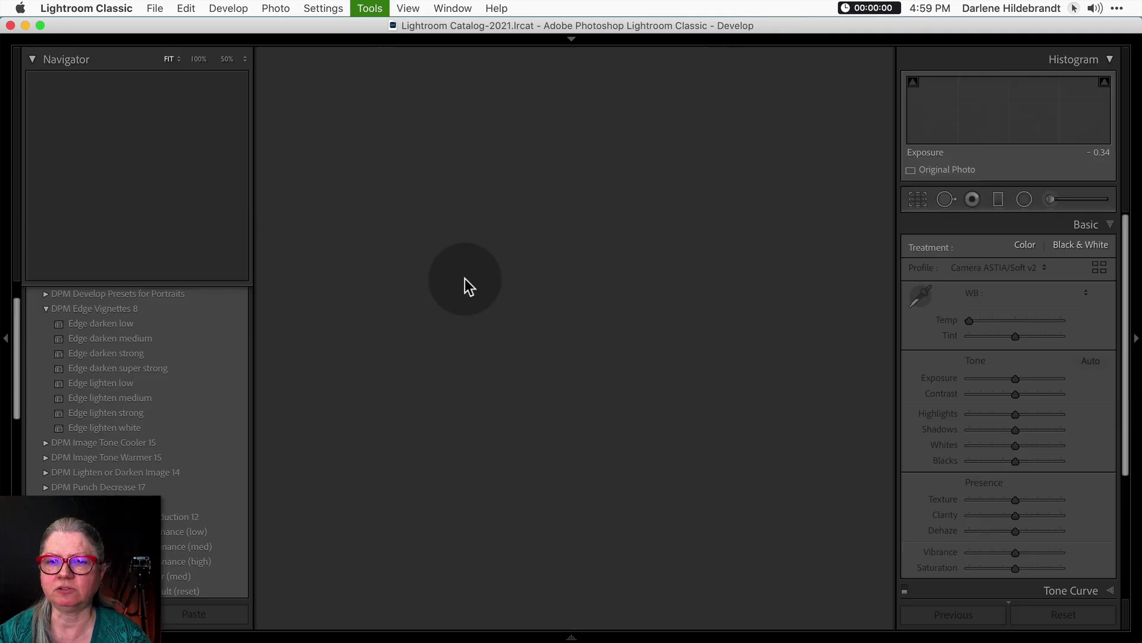
Browse the Camera Matching profiles, apply Camera Velvia/Vivid v2 to photo 66 and close the Profile Browser
{"action": "left_click", "coordinate": [1099, 267]}
{"action": "scroll", "coordinate": [1033, 393], "scroll_direction": "up", "scroll_amount": 4}
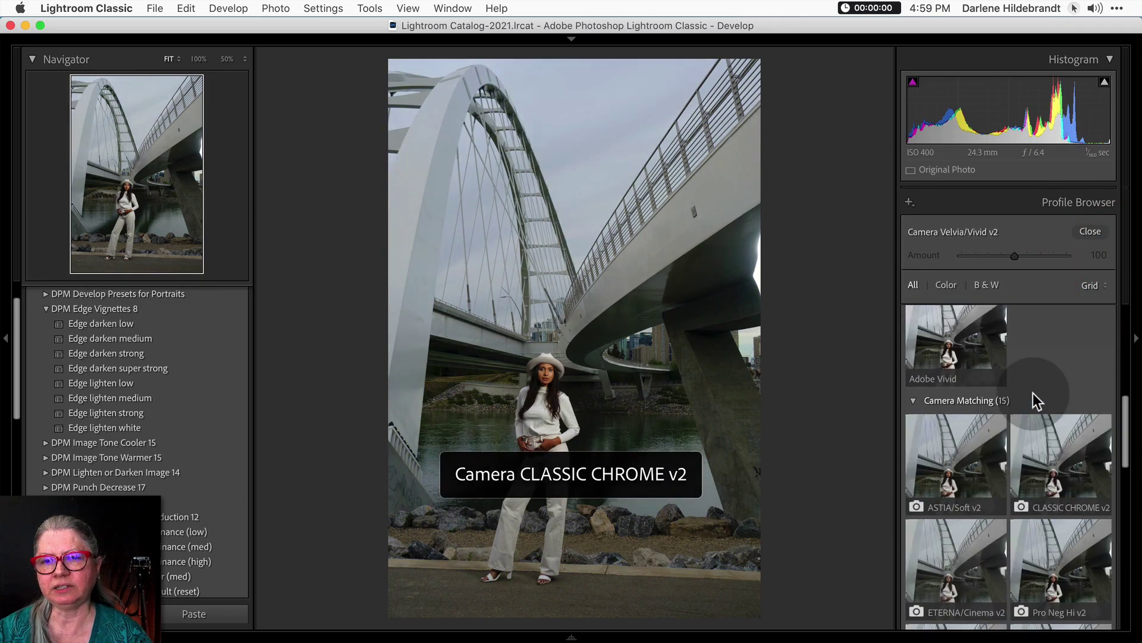
{"action": "scroll", "coordinate": [1033, 393], "scroll_direction": "down", "scroll_amount": 4}
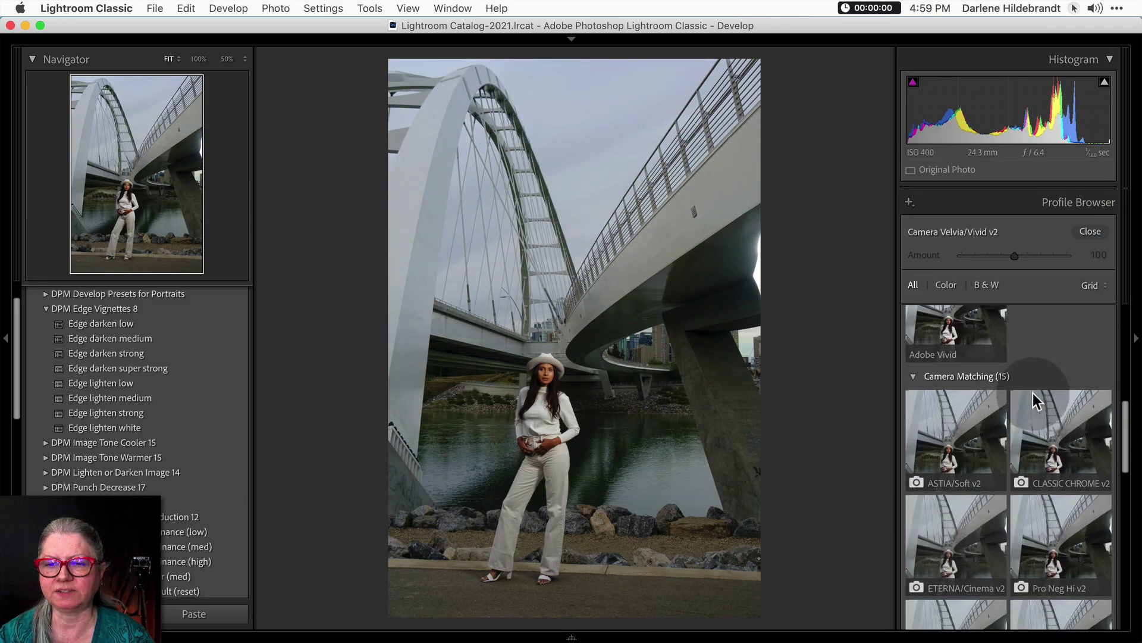
{"action": "scroll", "coordinate": [1033, 392], "scroll_direction": "down", "scroll_amount": 4}
{"action": "left_click", "coordinate": [937, 537]}
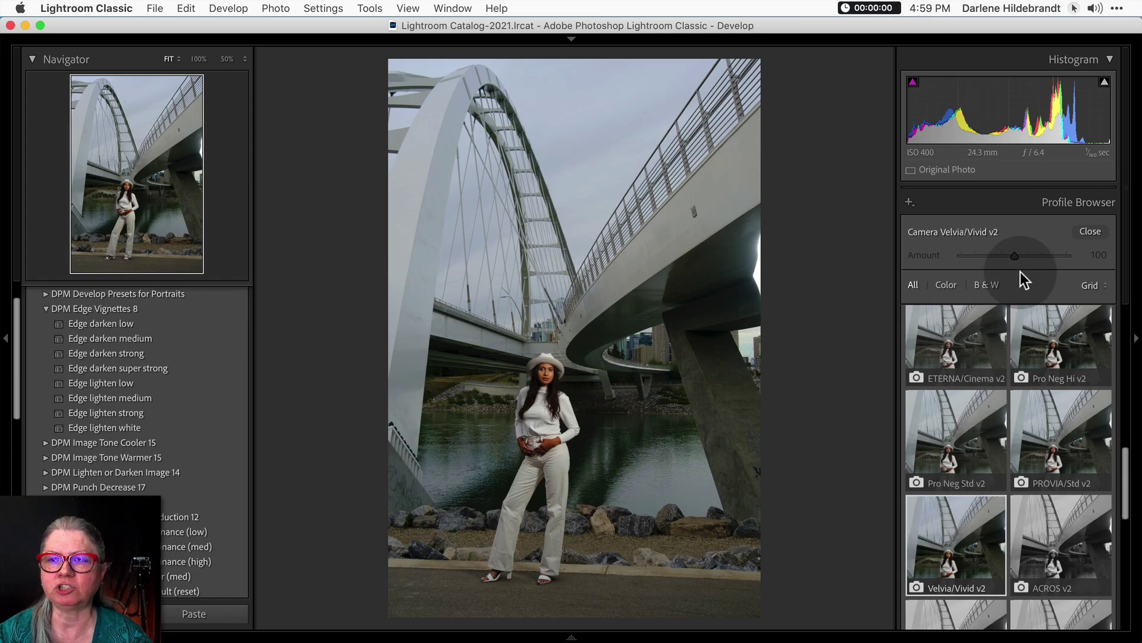
{"action": "left_click", "coordinate": [1082, 230]}
Inspect the bright patch at the bridge's edge up close and set photo 66's Whites to +40
{"action": "left_click_drag", "start_coordinate": [1013, 446], "coordinate": [1014, 445]}
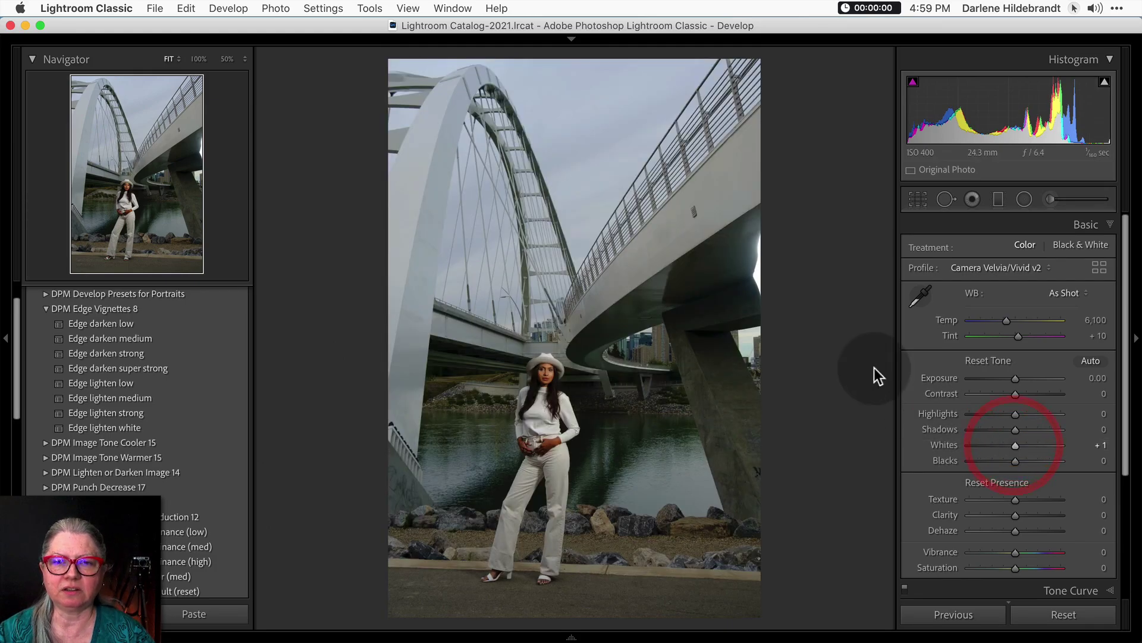
{"action": "left_click", "coordinate": [744, 277]}
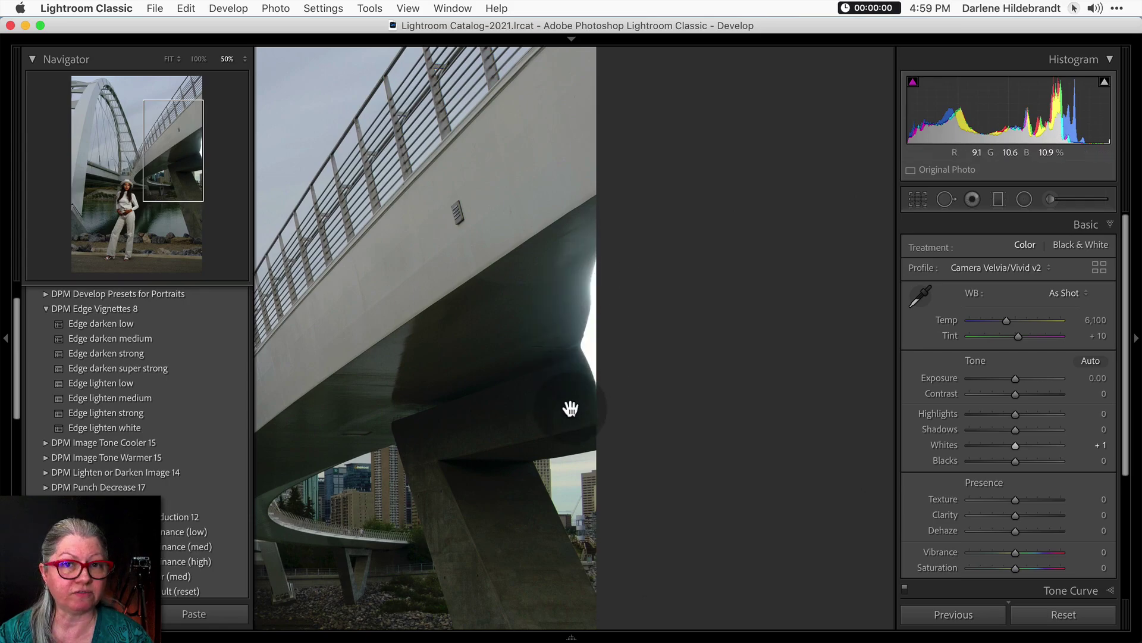
{"action": "left_click", "coordinate": [507, 390]}
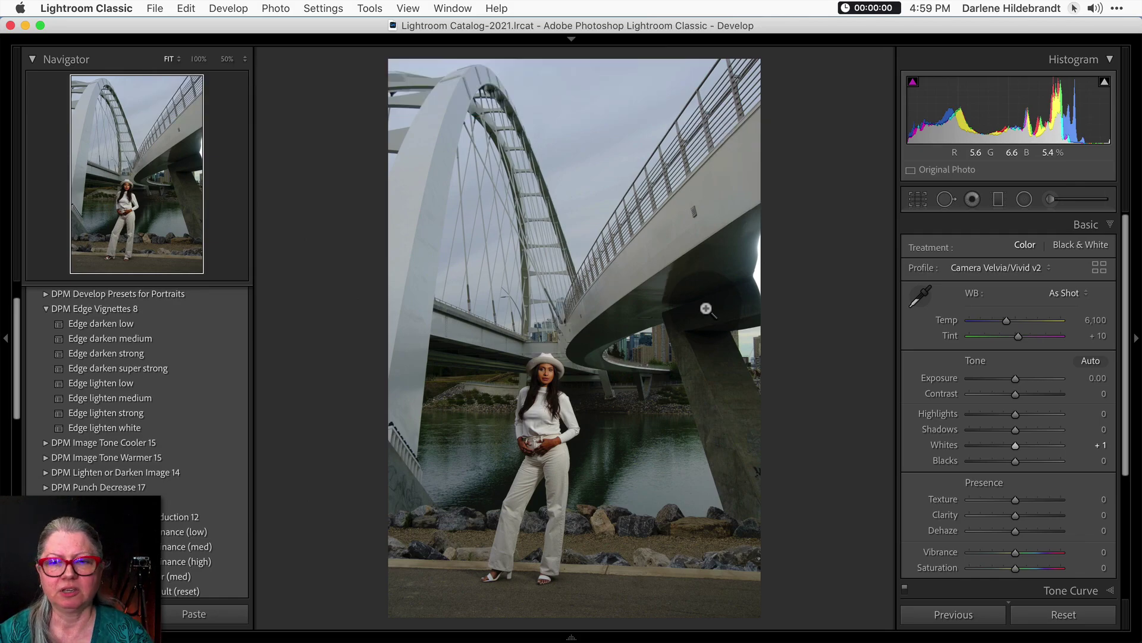
{"action": "left_click_drag", "start_coordinate": [1017, 444], "coordinate": [1034, 442]}
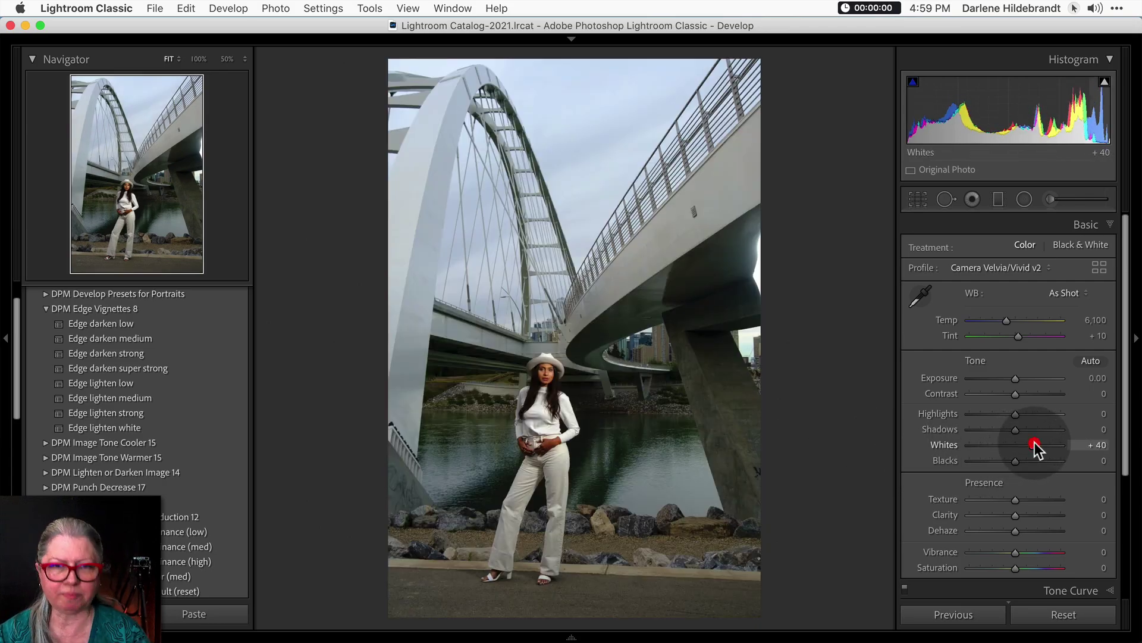
Crop photo 66 slightly tighter from its upper-right corner, reposition the image within the frame and apply the crop
{"action": "key", "text": "r"}
{"action": "left_click_drag", "start_coordinate": [756, 59], "coordinate": [748, 64]}
{"action": "left_click_drag", "start_coordinate": [632, 199], "coordinate": [630, 207]}
{"action": "double_click", "coordinate": [630, 207]}
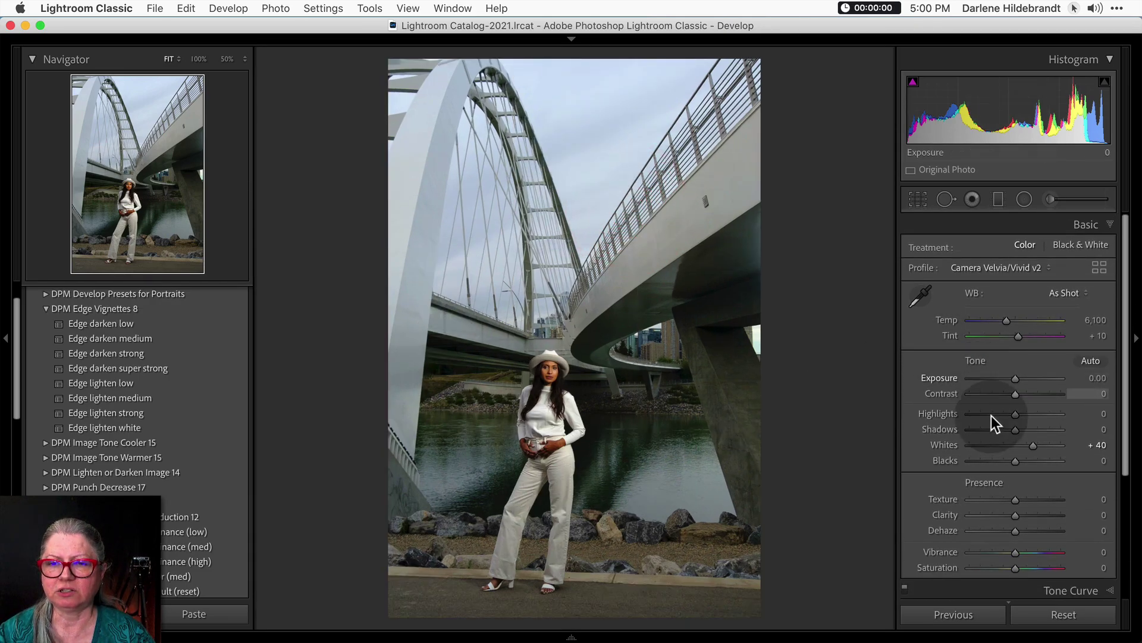
Set photo 66's Whites to +45, Blacks to −21 and Exposure to −0.20
{"action": "left_click", "coordinate": [1032, 445], "text": "alt"}
{"action": "left_click_drag", "start_coordinate": [1033, 442], "coordinate": [1005, 460]}
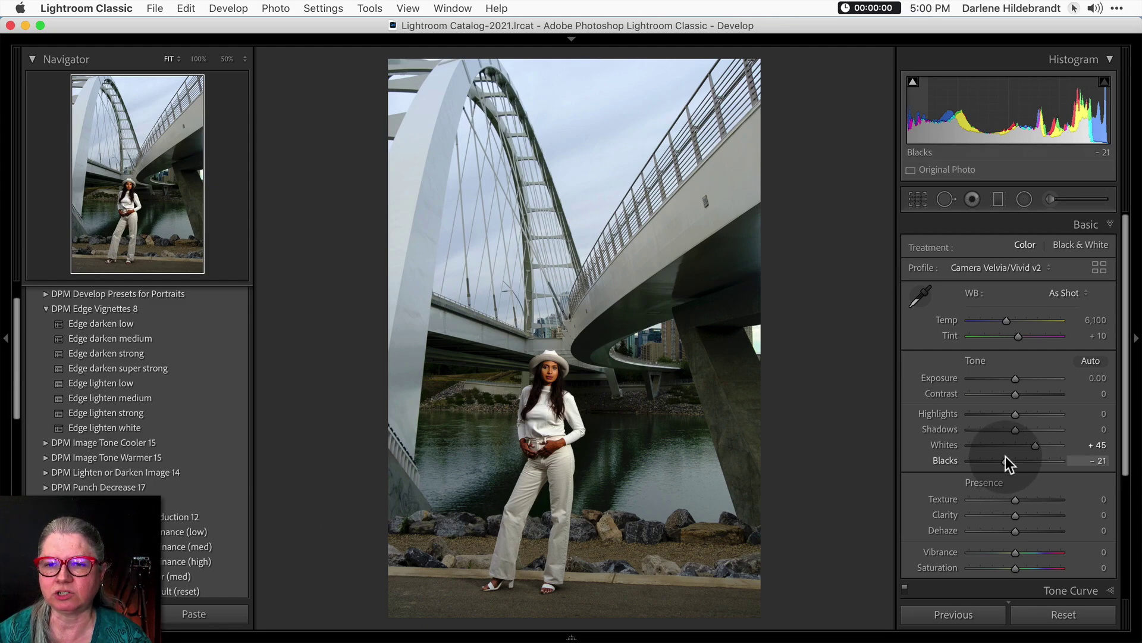
{"action": "key", "text": "Up"}
{"action": "key", "text": "Down"}
{"action": "key", "text": "Down"}
{"action": "key", "text": "Down"}
{"action": "key", "text": "Down"}
{"action": "key", "text": "Down"}
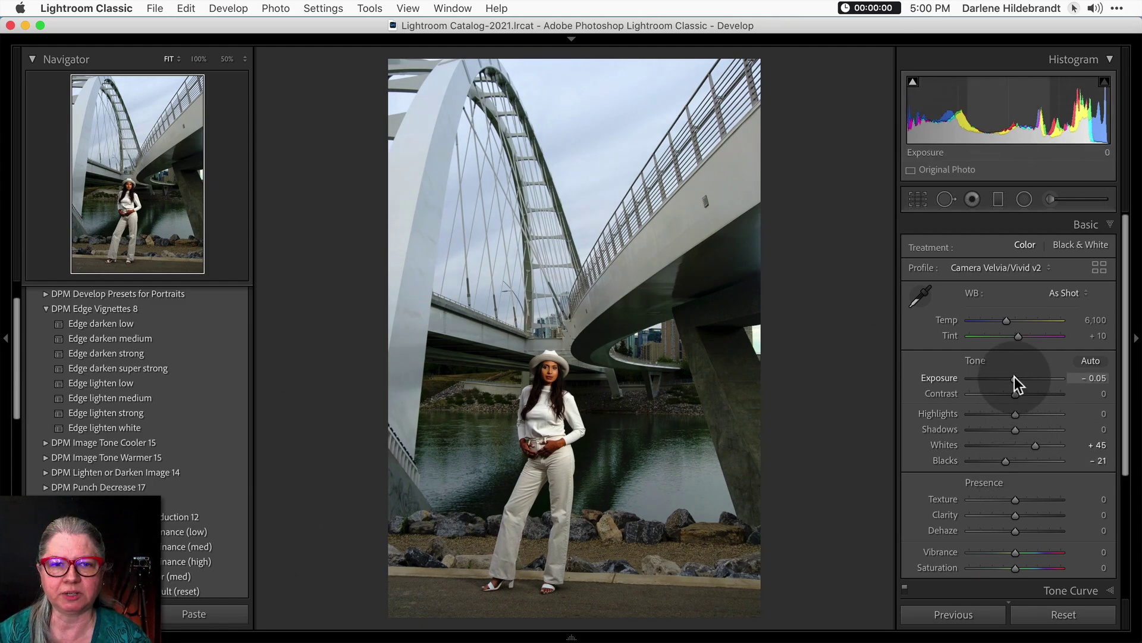
{"action": "left_click", "coordinate": [1012, 377]}
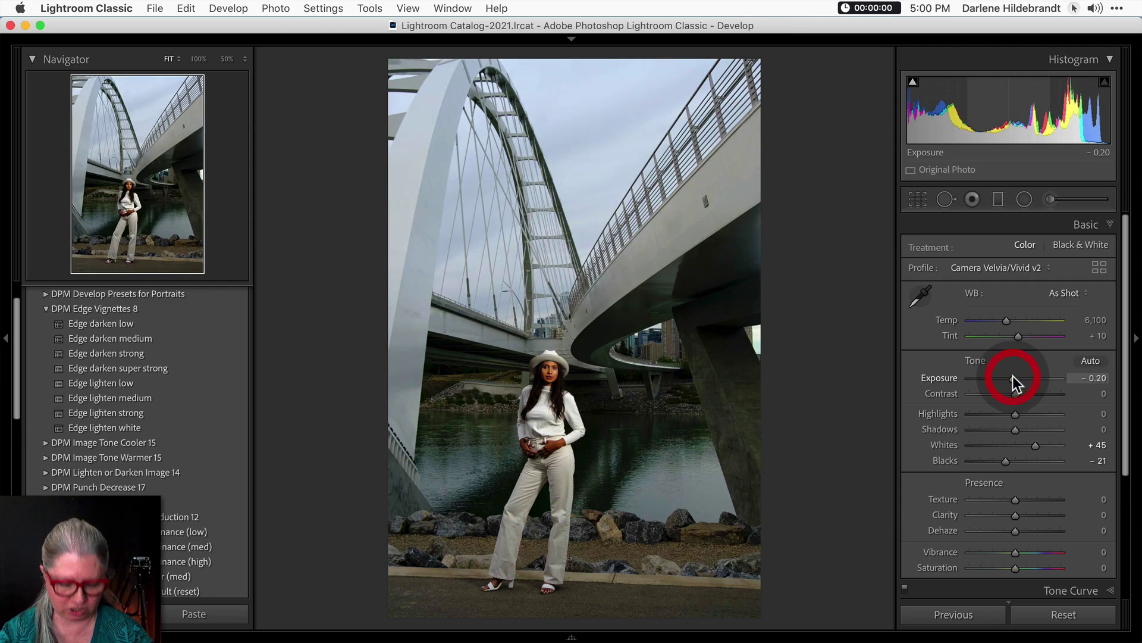
Add a tall oval radial filter with the dodge face effect around the standing woman, centre it on her body and close the tool
{"action": "key", "text": "shift+m"}
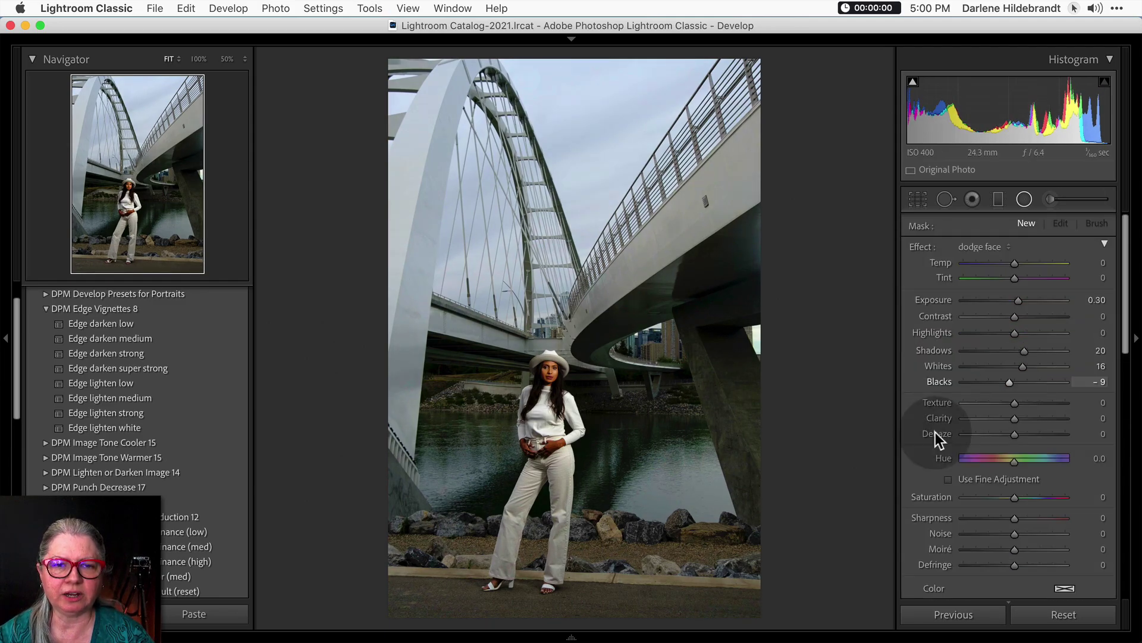
{"action": "mouse_move", "coordinate": [537, 407]}
{"action": "left_mouse_down"}
{"action": "mouse_move", "coordinate": [576, 613]}
{"action": "mouse_move", "coordinate": [635, 609]}
{"action": "left_mouse_up"}
{"action": "left_click_drag", "start_coordinate": [566, 433], "coordinate": [565, 447]}
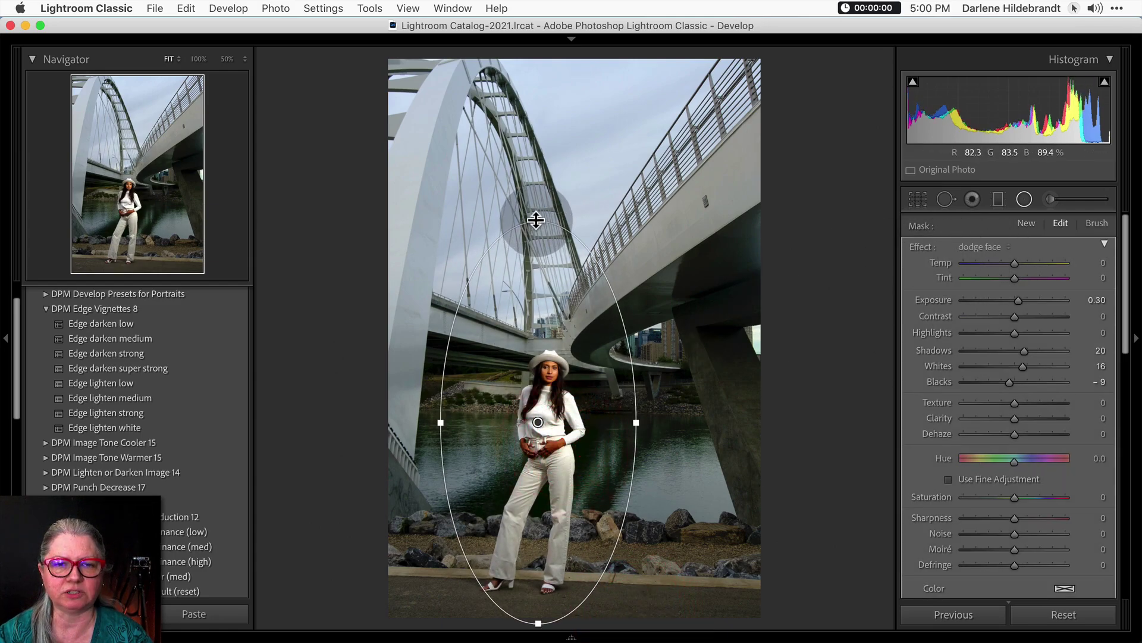
{"action": "left_click_drag", "start_coordinate": [538, 221], "coordinate": [538, 252]}
{"action": "left_click_drag", "start_coordinate": [540, 424], "coordinate": [537, 455]}
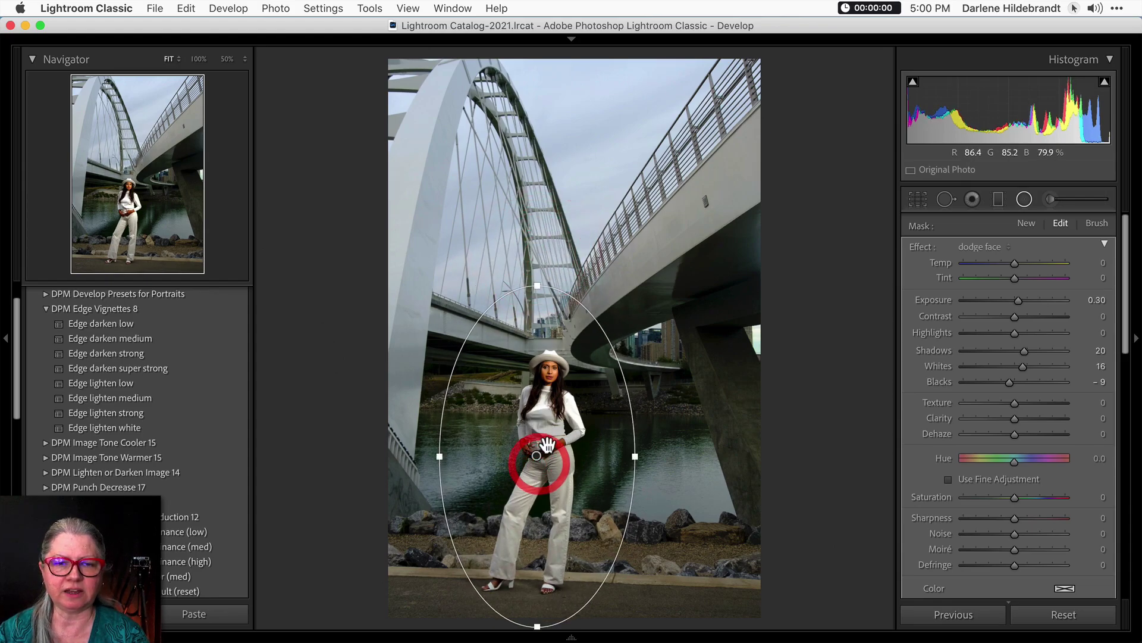
{"action": "mouse_move", "coordinate": [540, 454]}
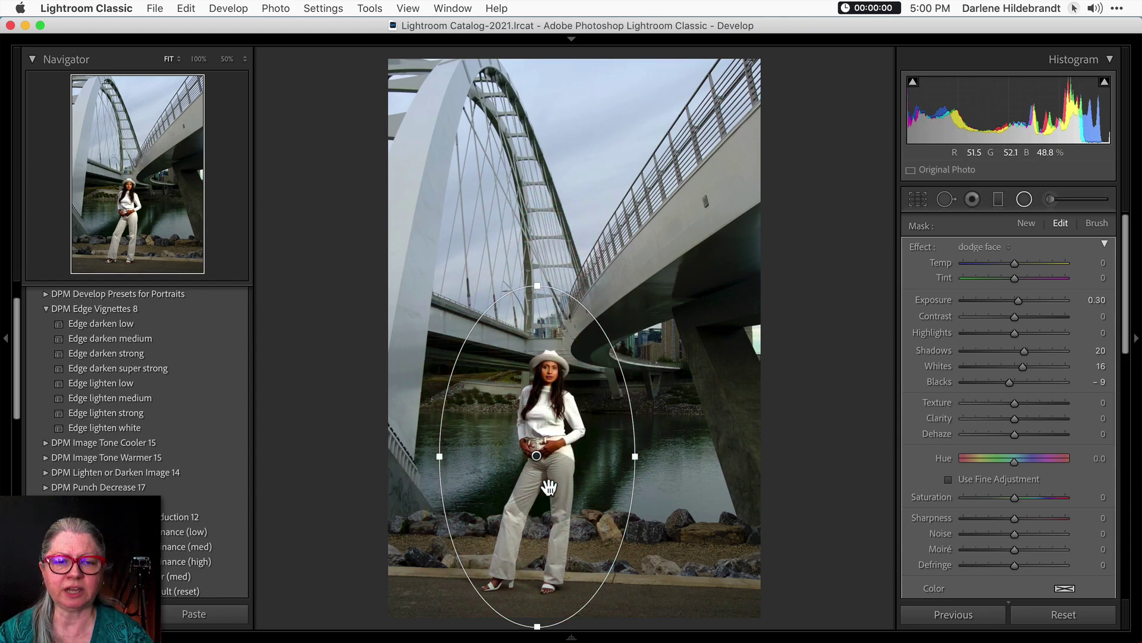
{"action": "left_click_drag", "start_coordinate": [545, 523], "coordinate": [541, 513]}
{"action": "key", "text": "shift+m"}
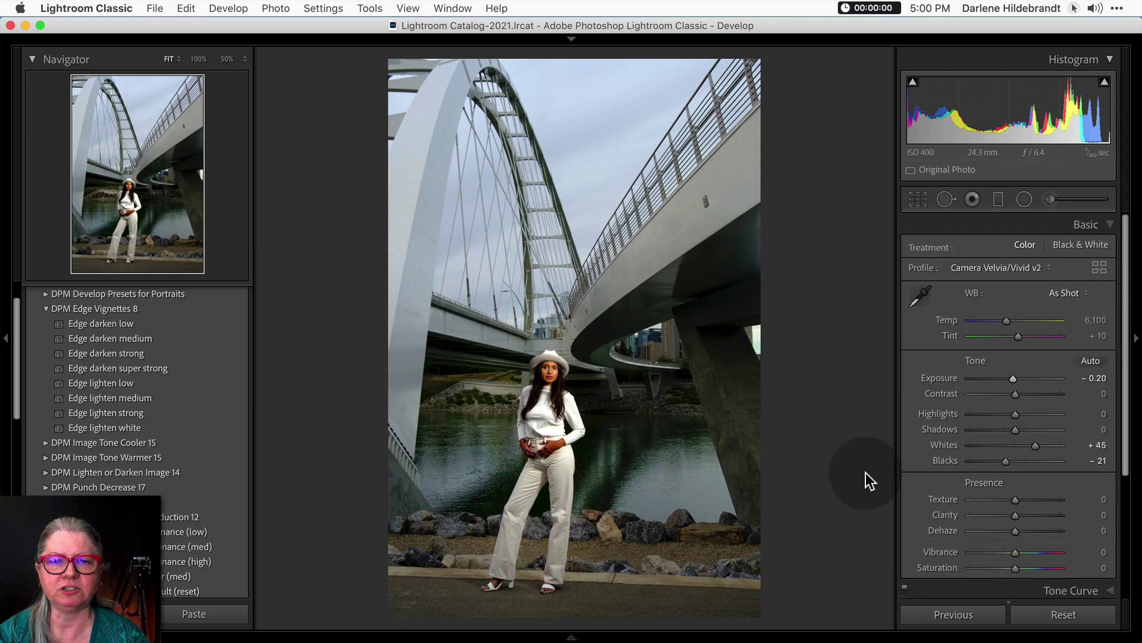
Compare photo 66 before and after its edits and apply the Edge darken medium vignette preset
{"action": "key", "text": "backslash"}
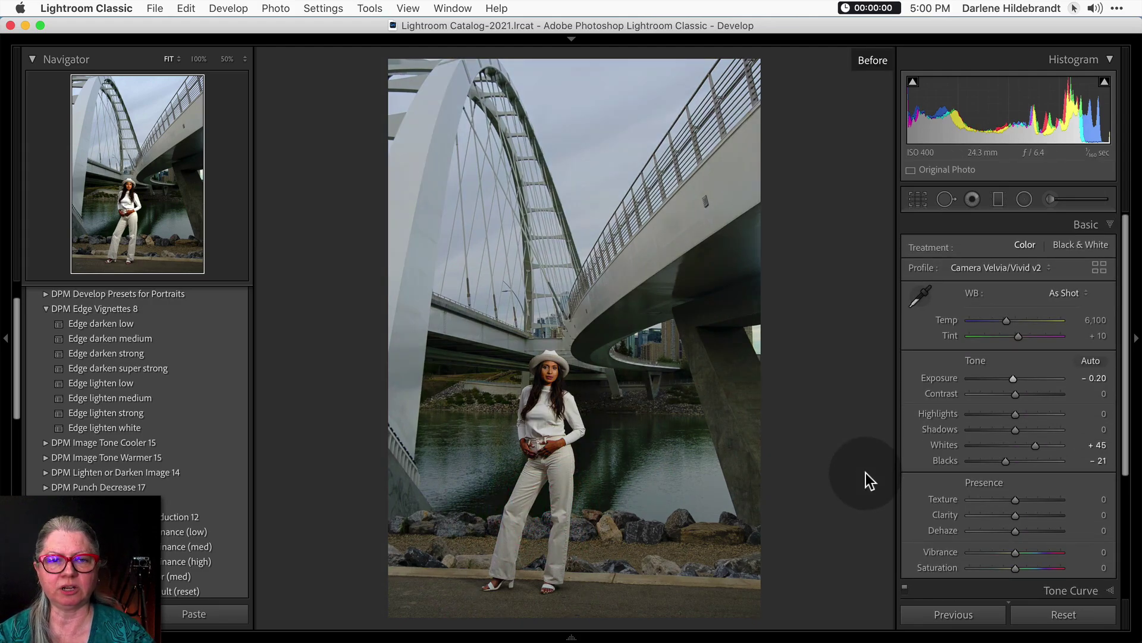
{"action": "key", "text": "backslash"}
{"action": "key", "text": "backslash"}
{"action": "key", "text": "backslash"}
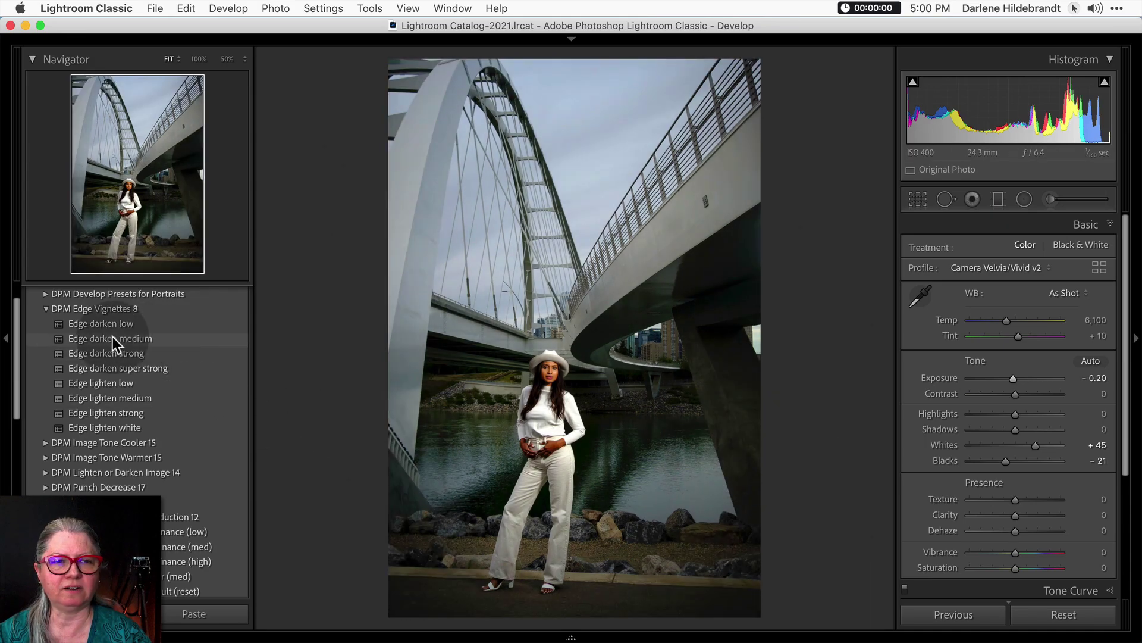
{"action": "left_click", "coordinate": [112, 336]}
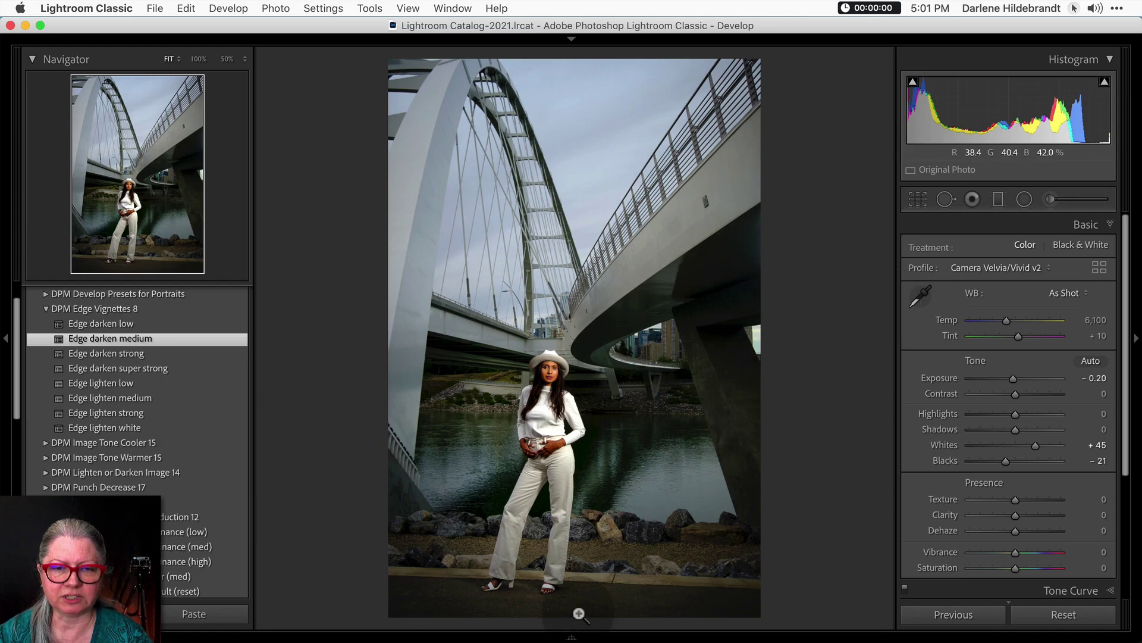
Select photos 66 to 77 and synchronize all of photo 66's develop settings to them, including crop and radial filters
{"action": "mouse_move", "coordinate": [571, 637]}
{"action": "scroll", "coordinate": [687, 589], "scroll_direction": "down", "scroll_amount": 5}
{"action": "left_click", "coordinate": [687, 589]}
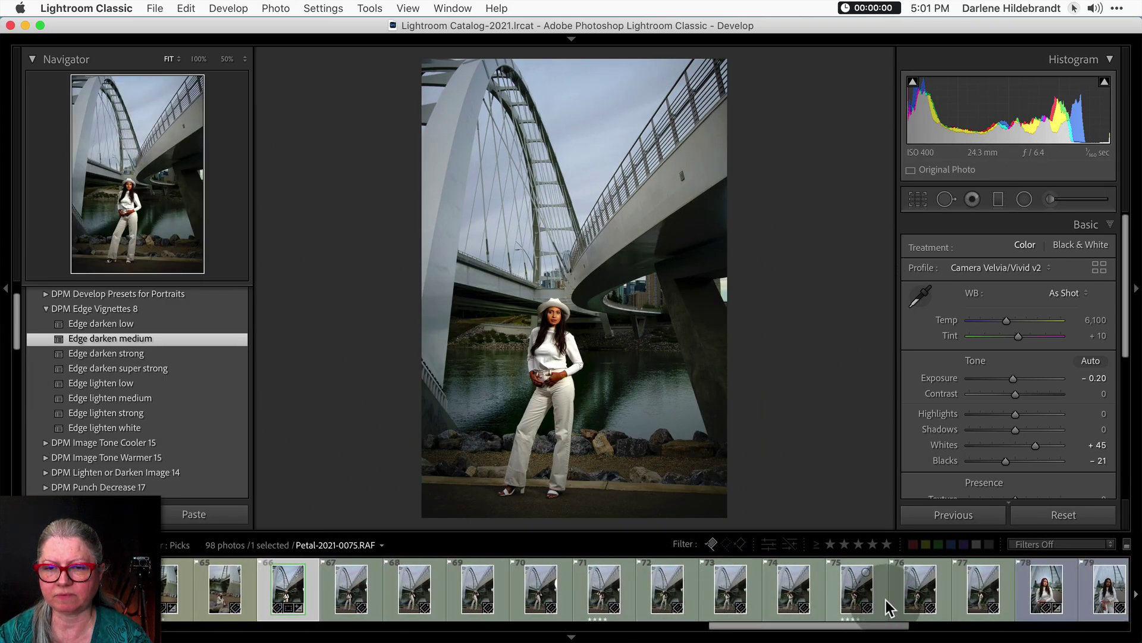
{"action": "left_click", "coordinate": [969, 589], "text": "shift"}
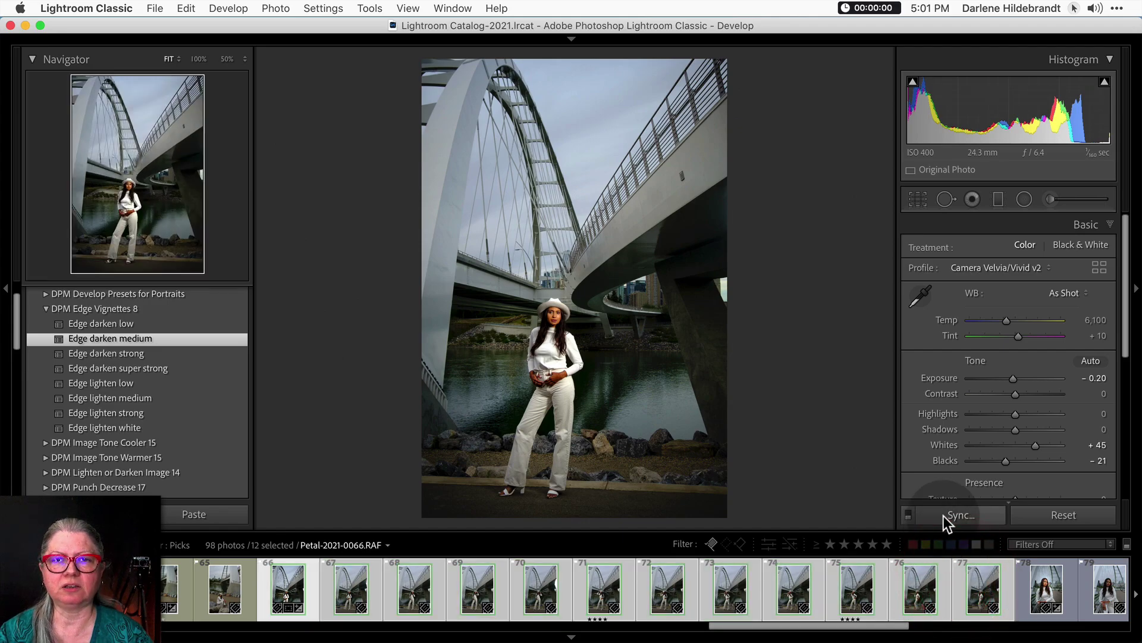
{"action": "left_click", "coordinate": [944, 515]}
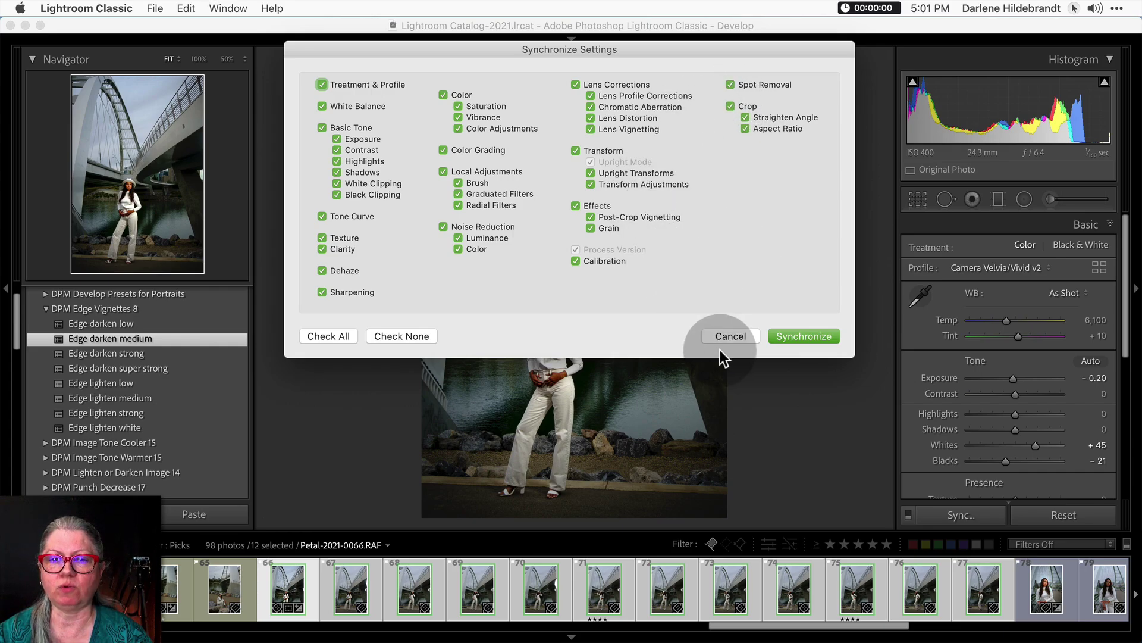
{"action": "left_click", "coordinate": [792, 334]}
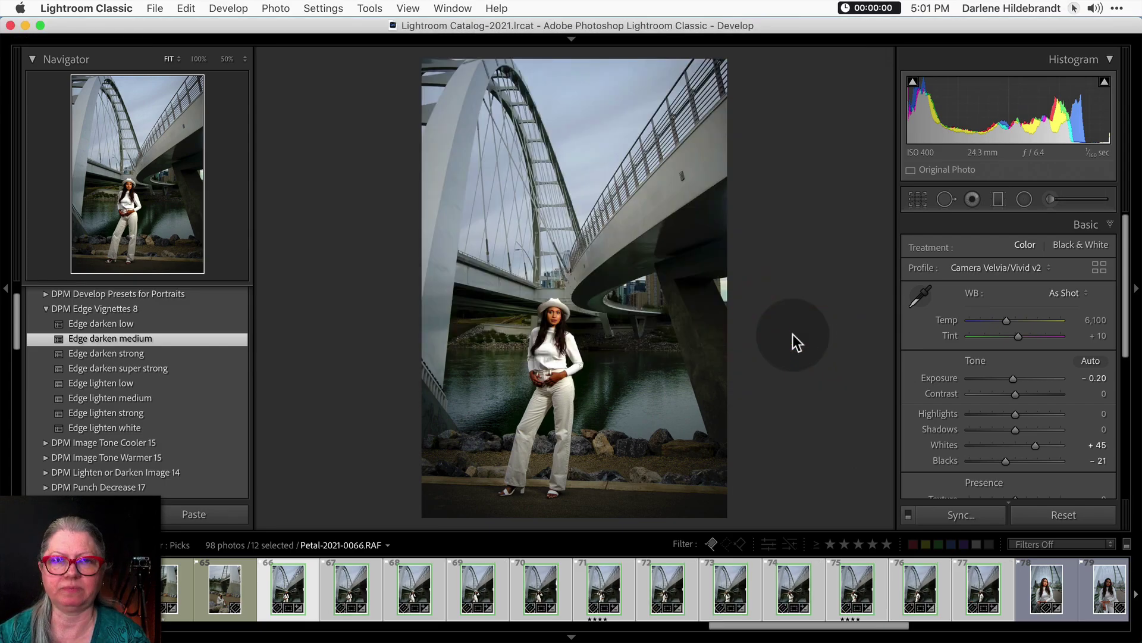
Compare the synchronized bridge photos side by side in Survey view and check them singly up to photo 70
{"action": "key", "text": "g"}
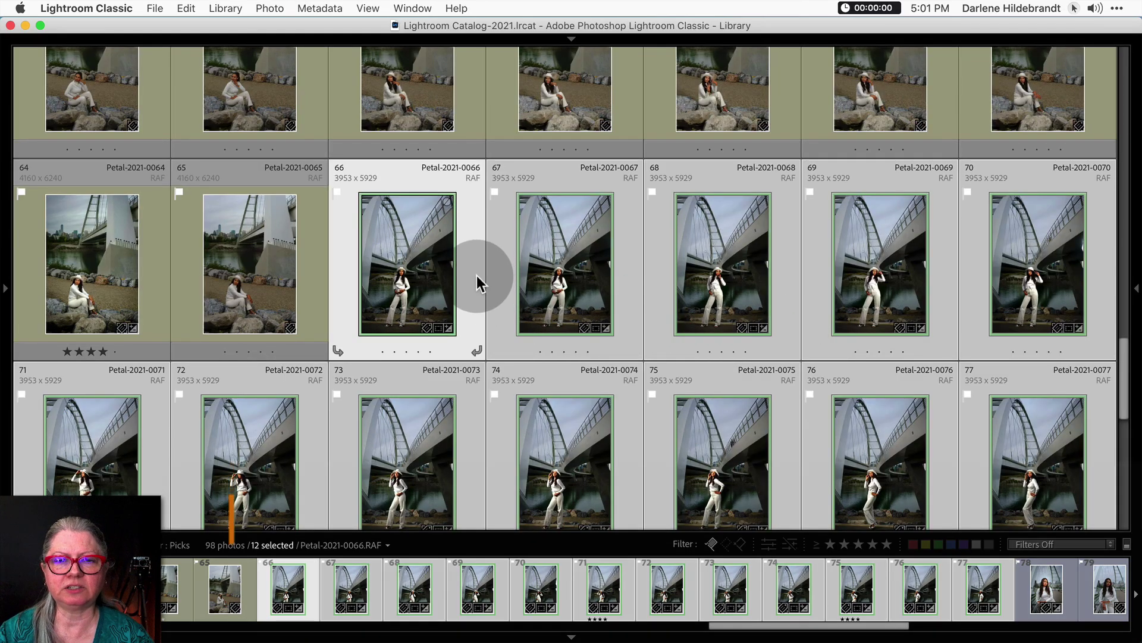
{"action": "key", "text": "n"}
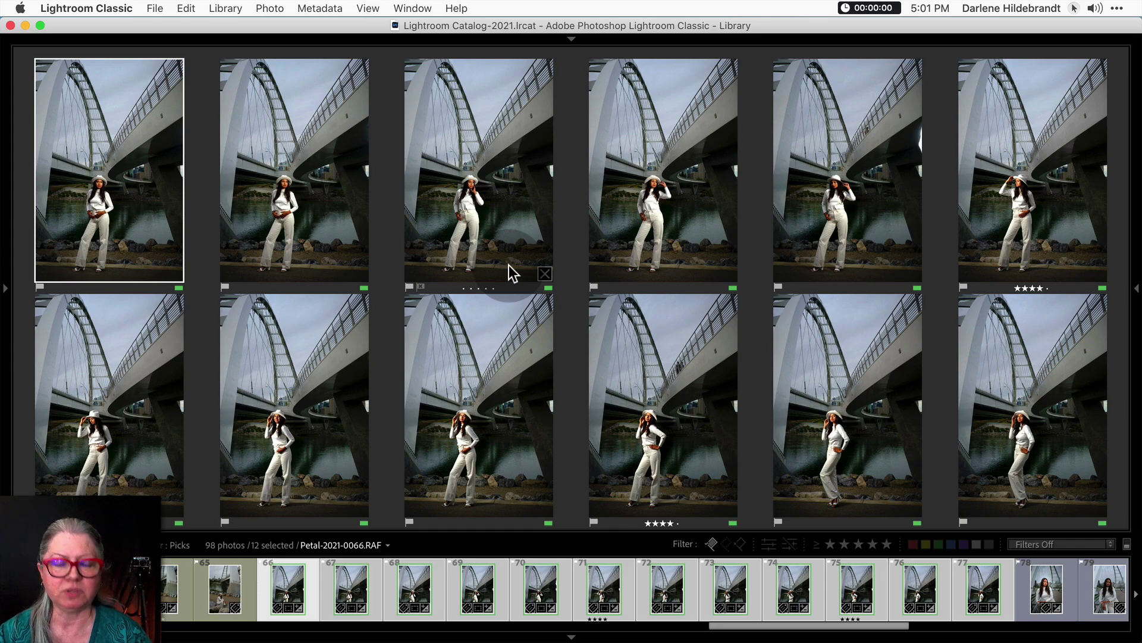
{"action": "key", "text": "e"}
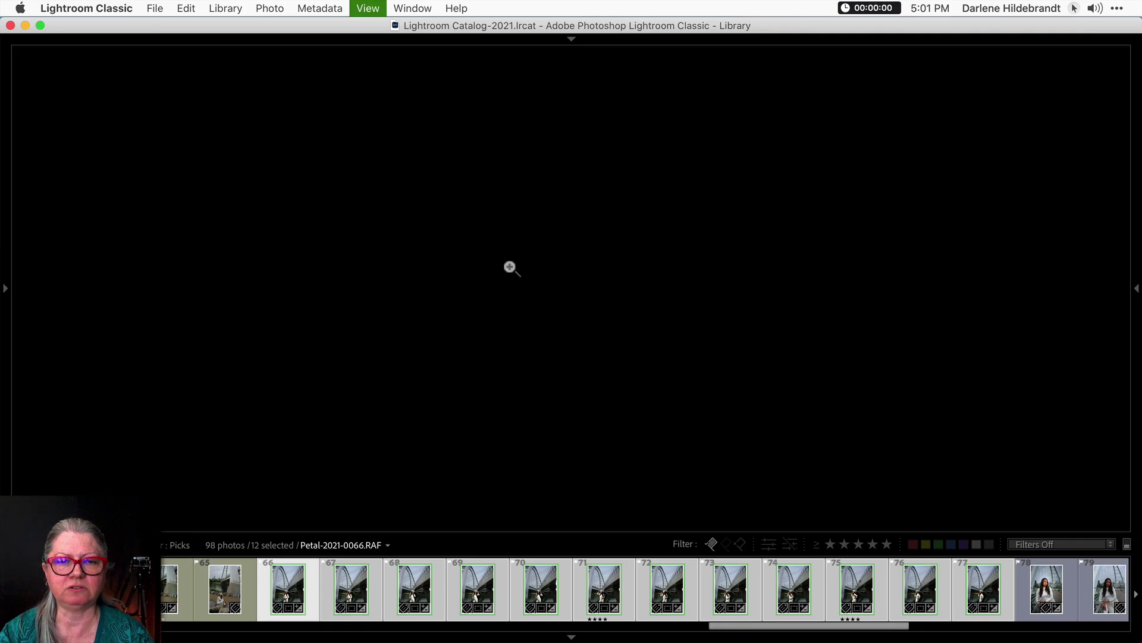
{"action": "key", "text": "Right"}
{"action": "key", "text": "Right"}
{"action": "key", "text": "Right"}
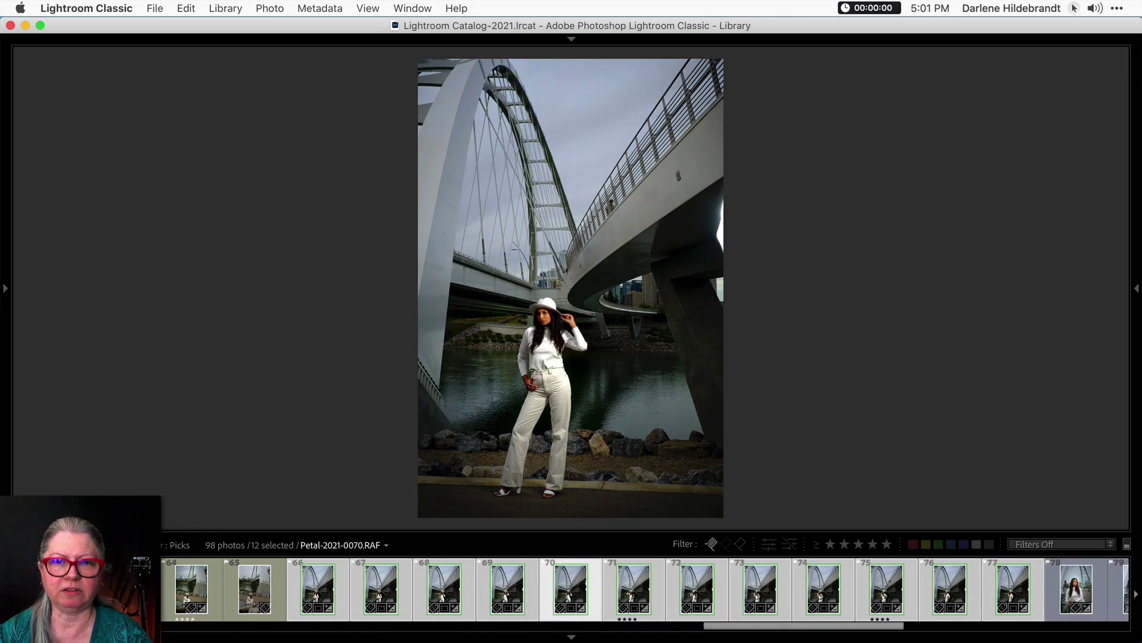
Reposition photo 70 within its crop frame, crop it slightly tighter from the upper-right corner and apply the crop
{"action": "key", "text": "r"}
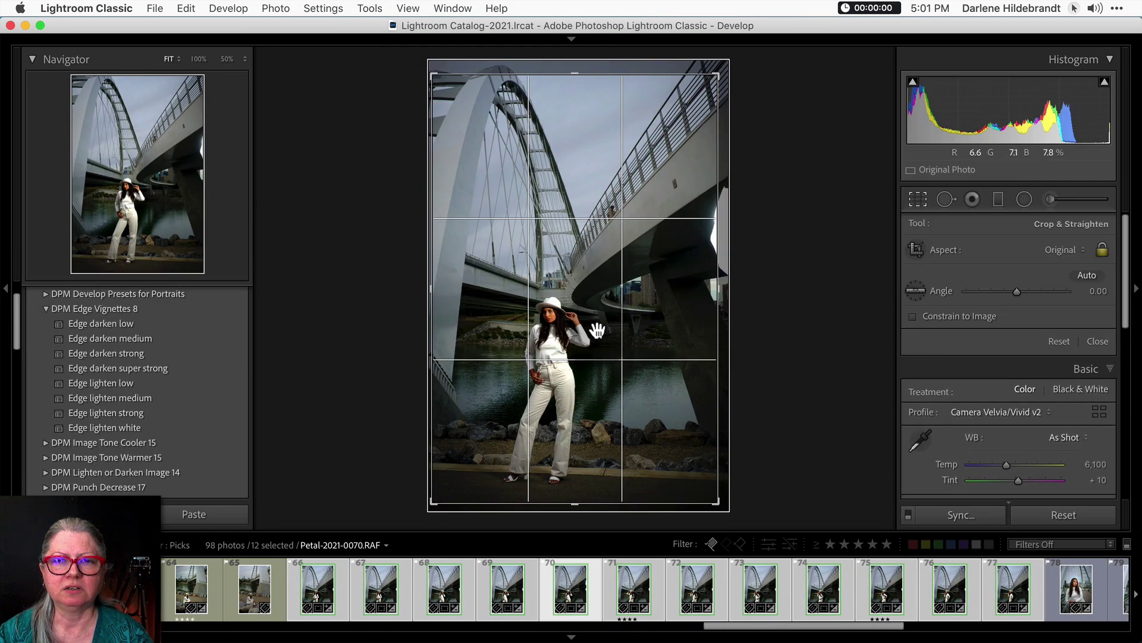
{"action": "left_click", "coordinate": [607, 330]}
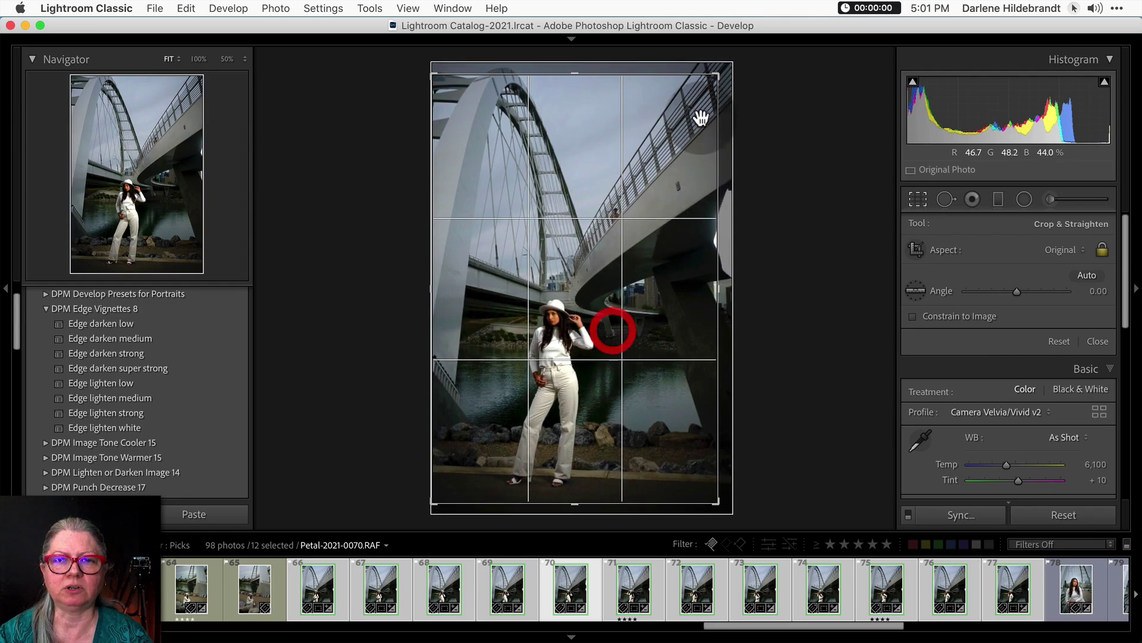
{"action": "left_click_drag", "start_coordinate": [711, 87], "coordinate": [707, 79]}
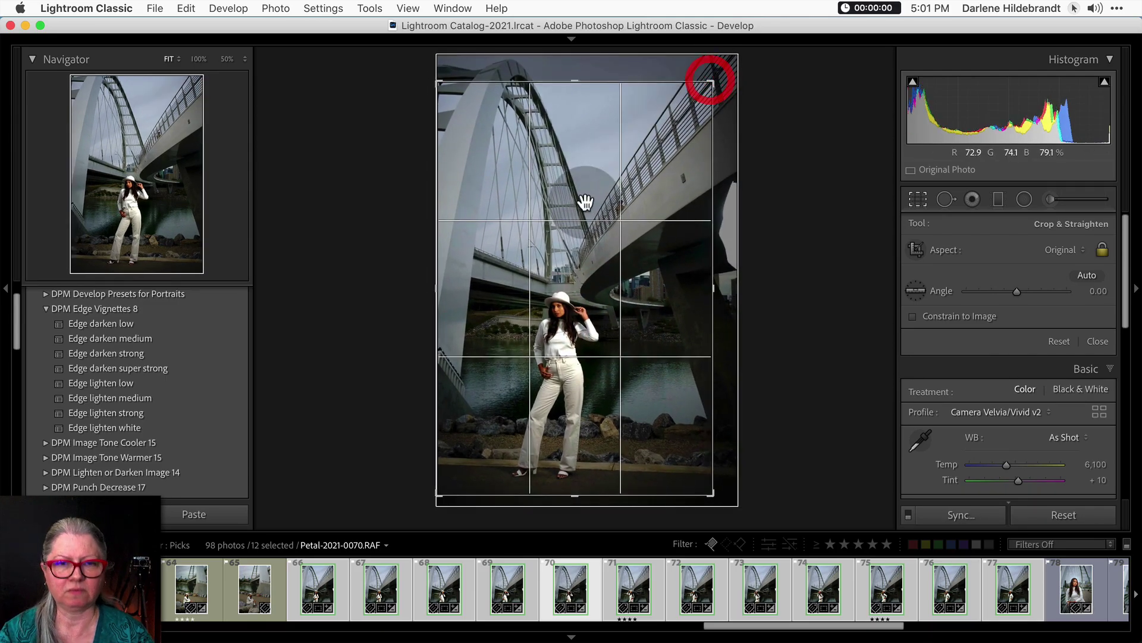
{"action": "key", "text": "Return"}
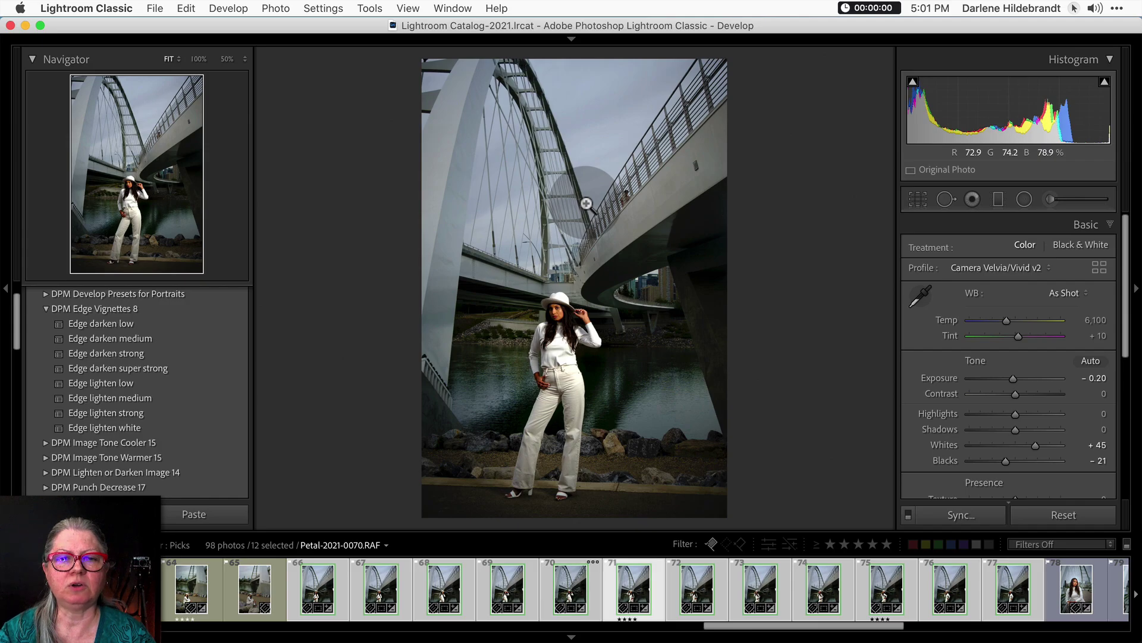
Check the synchronized settings and framing on photos 71 to 77 one by one
{"action": "key", "text": "Right"}
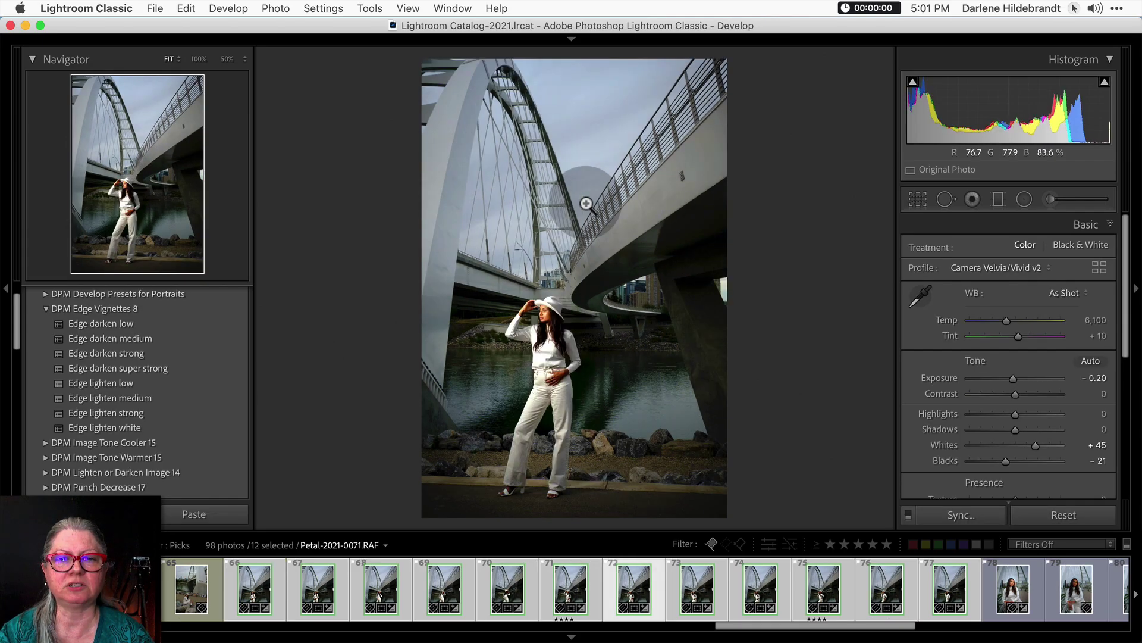
{"action": "key", "text": "Right"}
{"action": "key", "text": "Right"}
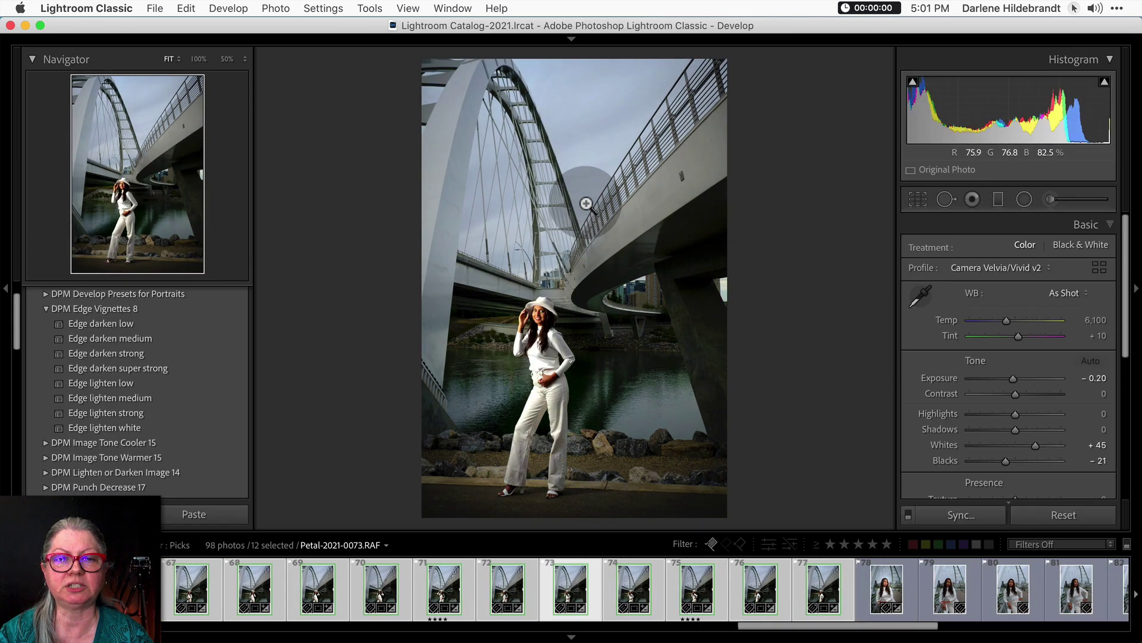
{"action": "key", "text": "Right"}
{"action": "key", "text": "Right"}
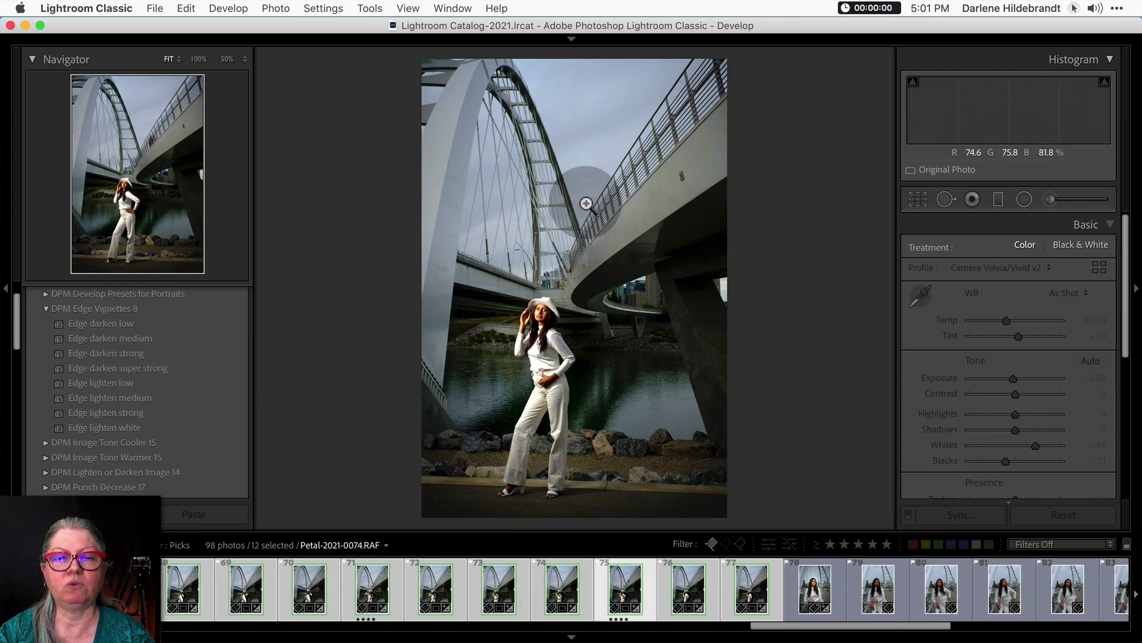
{"action": "key", "text": "Right"}
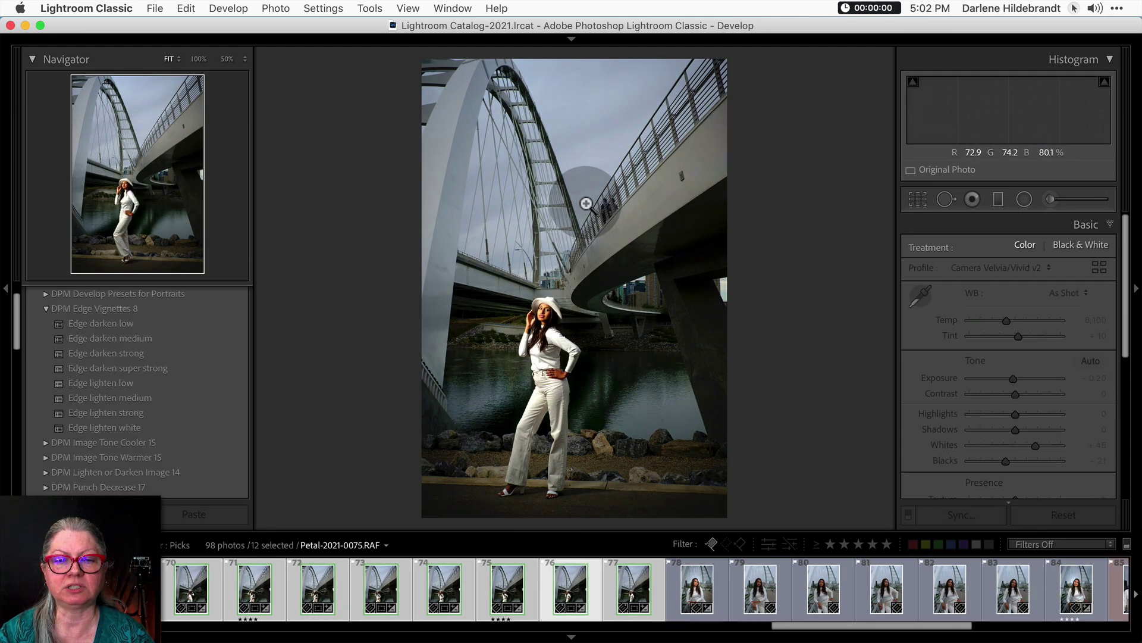
{"action": "key", "text": "Right"}
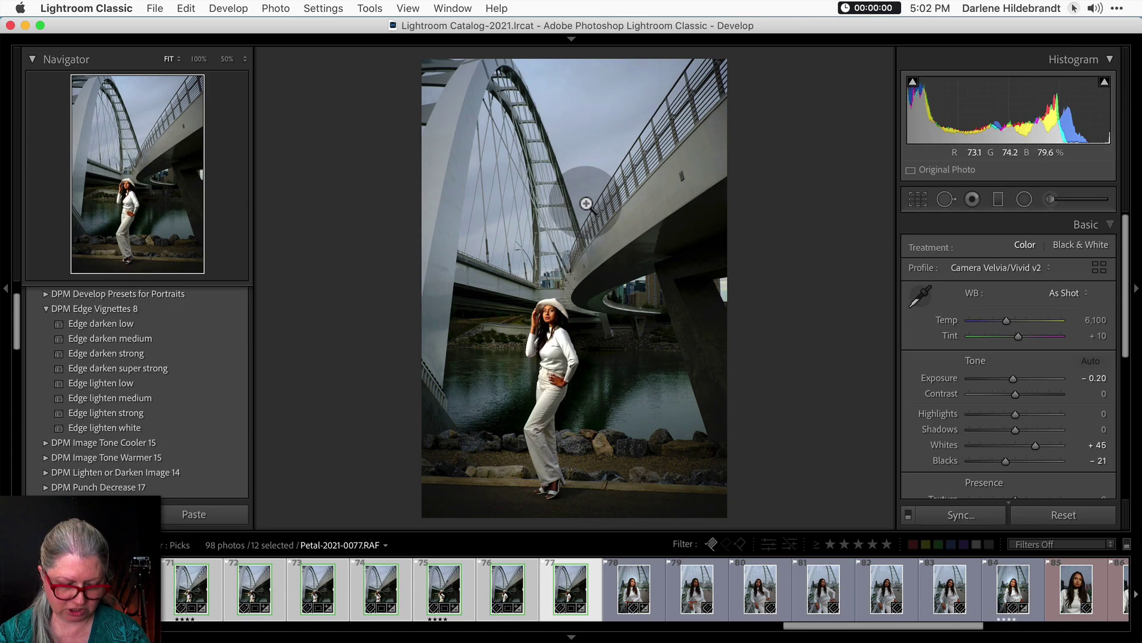
Return to the Library grid, select only the red-labeled close-up portrait 85 and open it for developing
{"action": "key", "text": "g"}
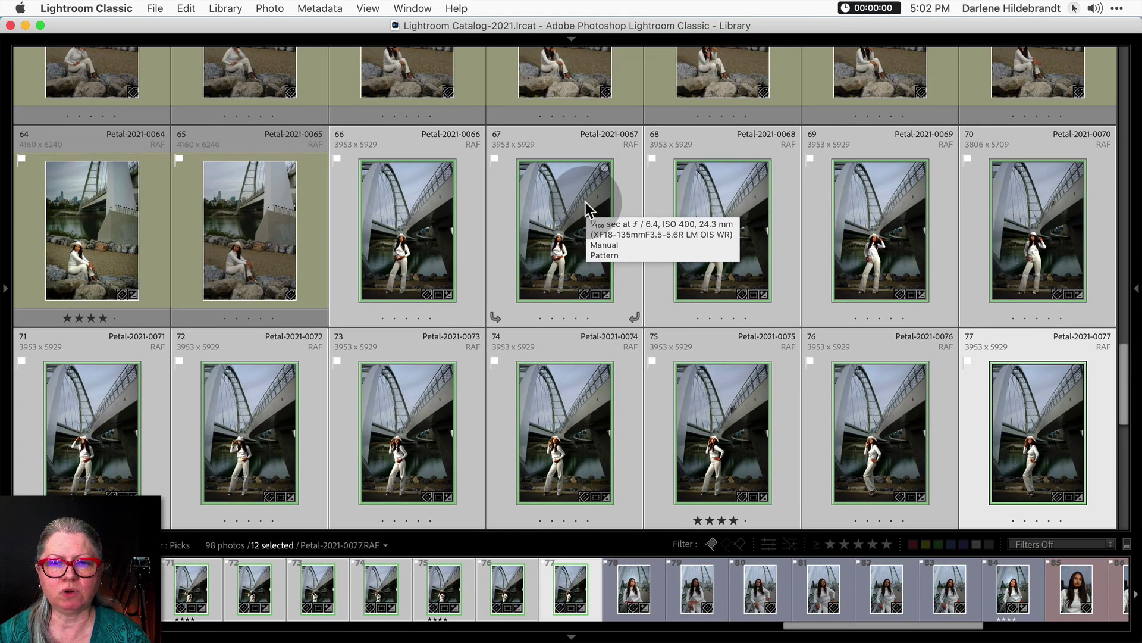
{"action": "scroll", "coordinate": [585, 202], "scroll_direction": "down", "scroll_amount": 5}
{"action": "key", "text": "Down"}
{"action": "key", "text": "Right"}
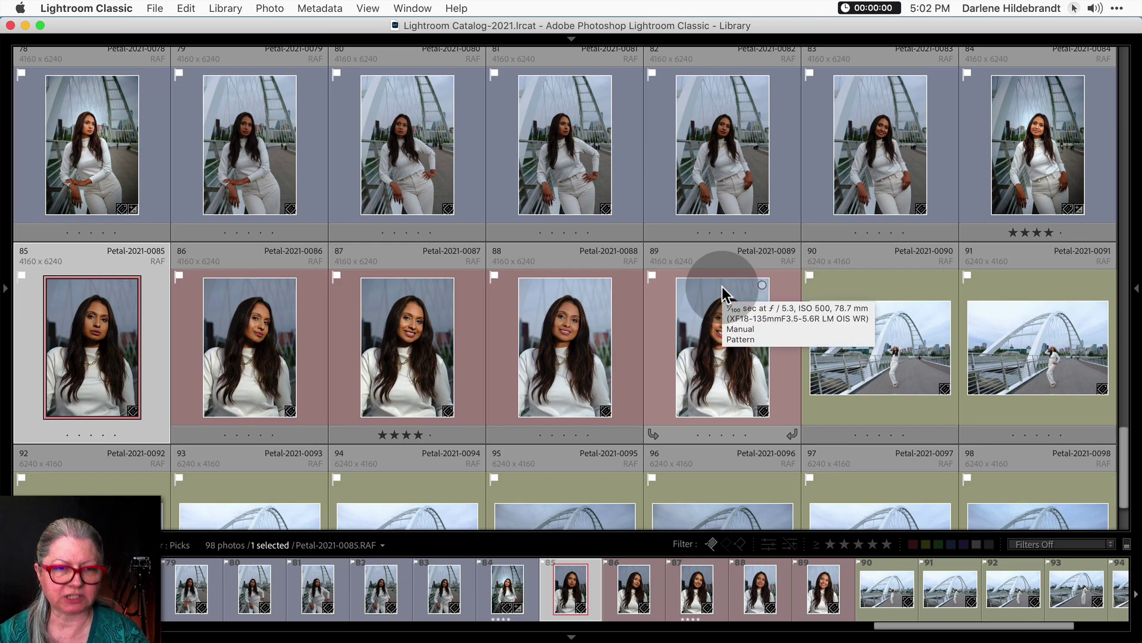
{"action": "key", "text": "d"}
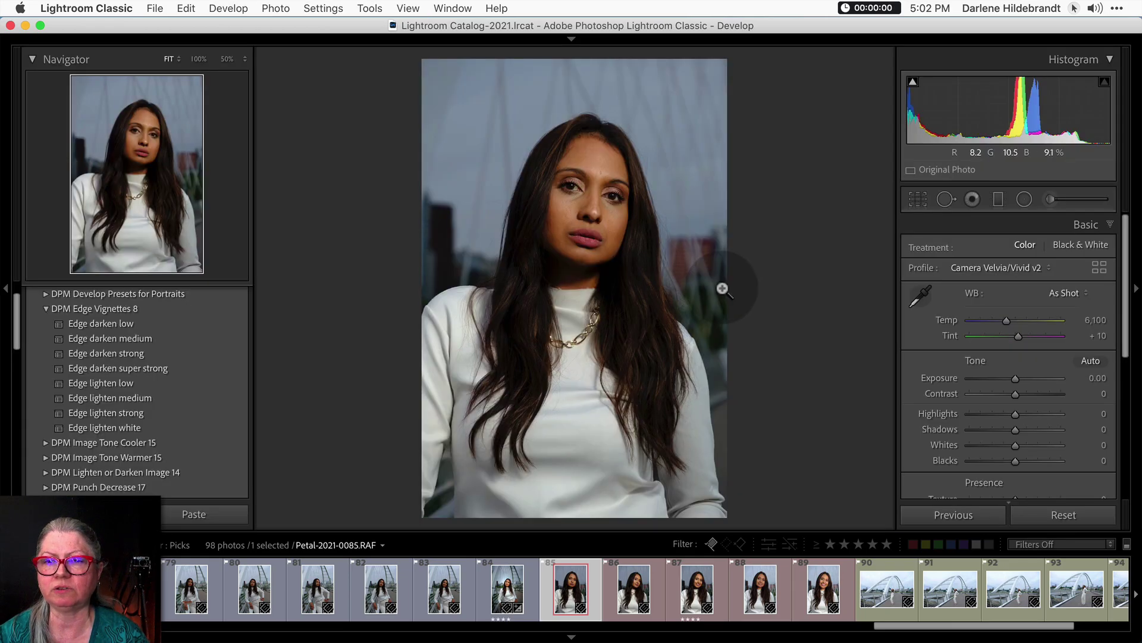
Apply the Camera ASTIA/Soft v2 profile to photo 85 and close the Profile Browser
{"action": "left_click", "coordinate": [1099, 268]}
{"action": "scroll", "coordinate": [1054, 382], "scroll_direction": "up", "scroll_amount": 2}
{"action": "left_click", "coordinate": [944, 387]}
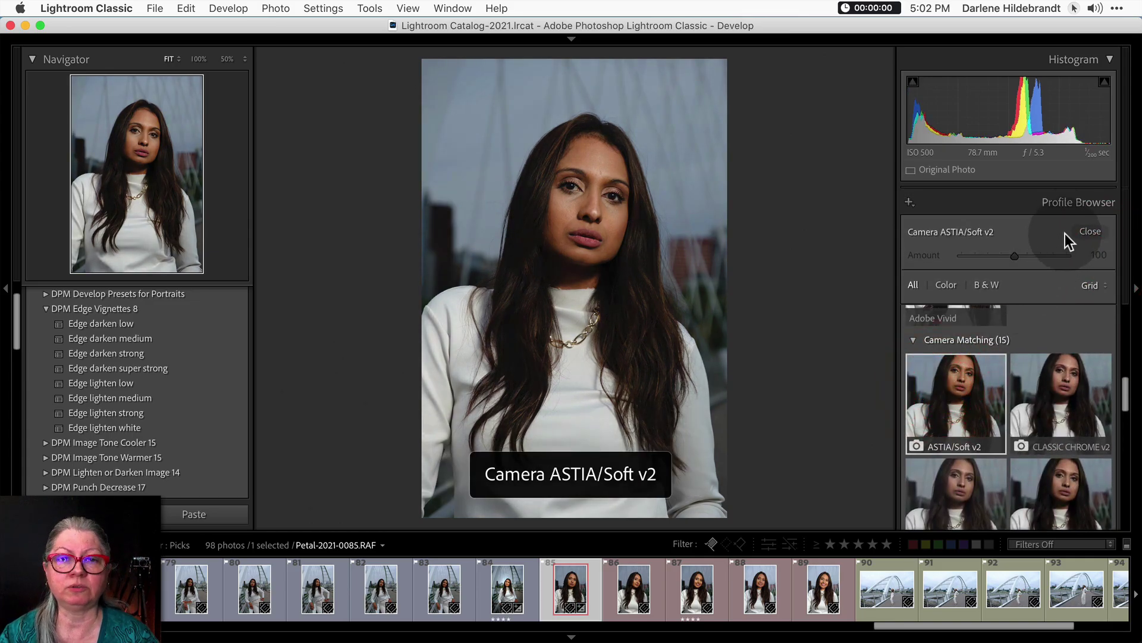
{"action": "left_click", "coordinate": [1084, 231]}
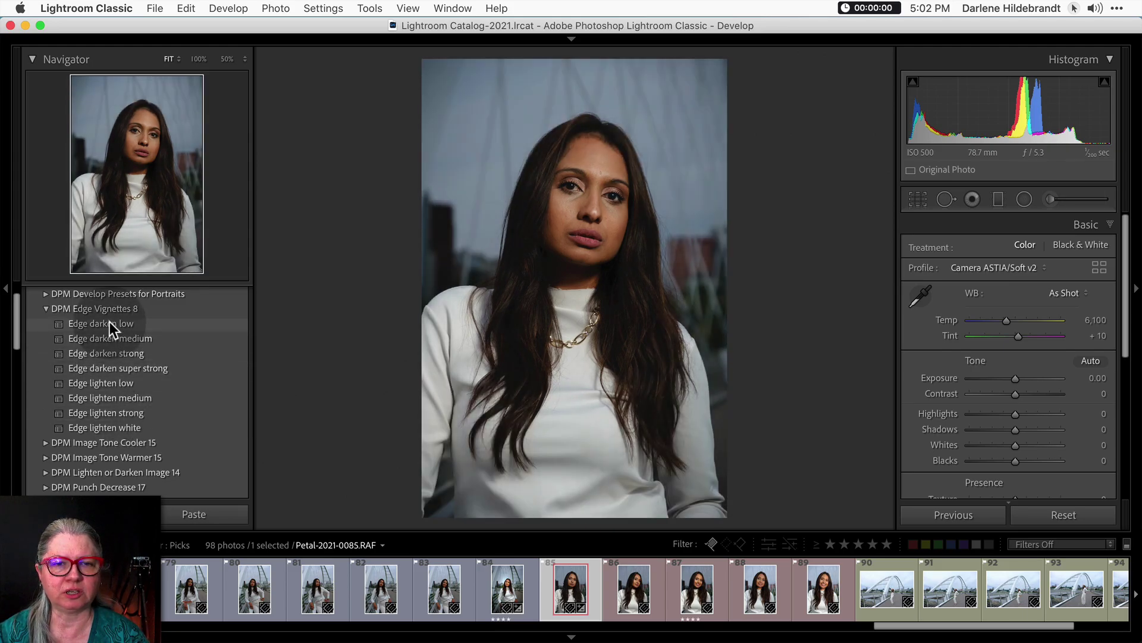
Apply the Edge darken medium vignette preset to photo 85 and shrink the filmstrip to enlarge the image area
{"action": "left_click", "coordinate": [110, 323]}
{"action": "left_click", "coordinate": [112, 338]}
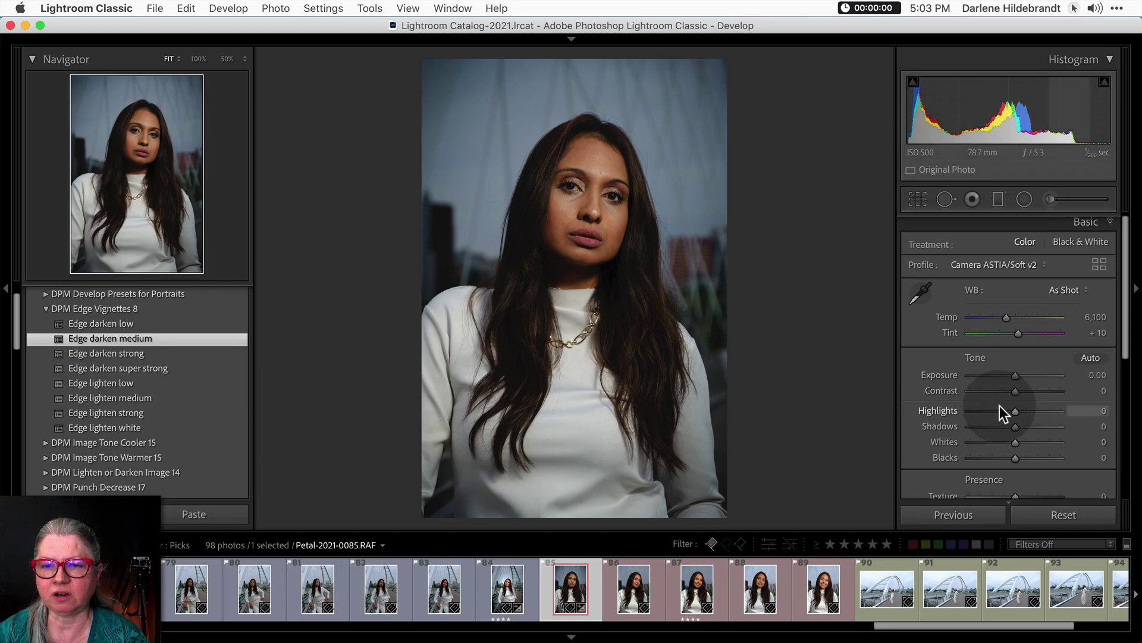
{"action": "scroll", "coordinate": [1000, 411], "scroll_direction": "down", "scroll_amount": 2}
{"action": "left_click_drag", "start_coordinate": [757, 529], "coordinate": [756, 548]}
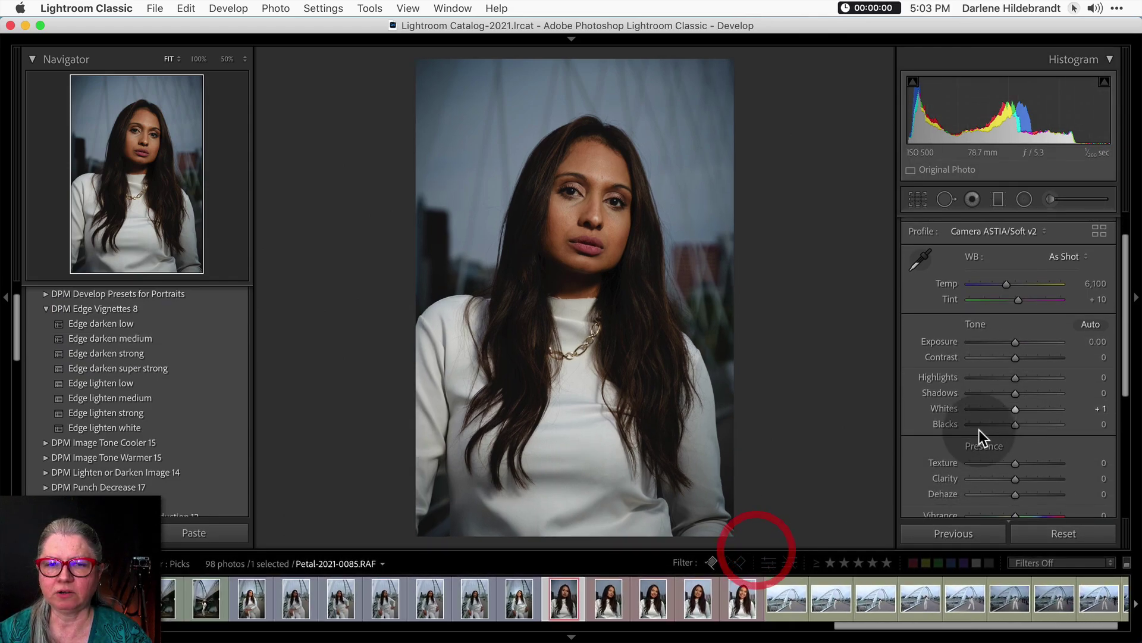
Set photo 85's Whites to +29, Blacks to -17, Clarity to +8 and Exposure to +0.05
{"action": "mouse_move", "coordinate": [1011, 408]}
{"action": "left_mouse_down"}
{"action": "mouse_move", "coordinate": [1027, 406]}
{"action": "mouse_move", "coordinate": [1008, 419]}
{"action": "left_mouse_up"}
{"action": "left_click_drag", "start_coordinate": [1012, 481], "coordinate": [1016, 480]}
{"action": "left_click_drag", "start_coordinate": [1013, 341], "coordinate": [1014, 340]}
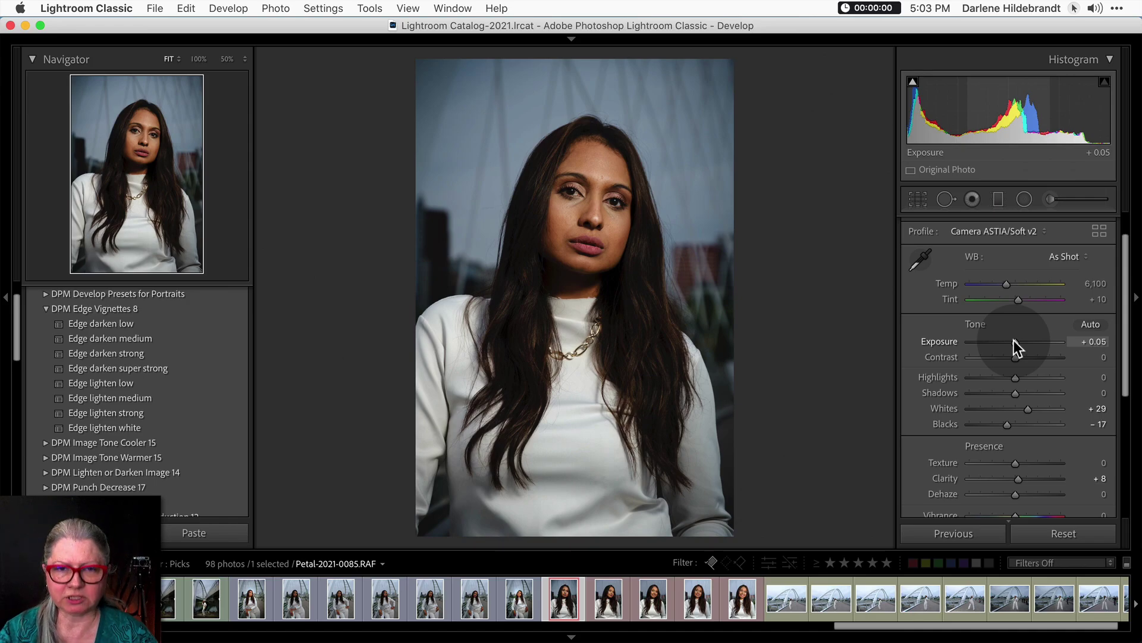
Add a radial filter with the dodge face effect around the woman's head and compare the photo before and after
{"action": "key", "text": "shift+m"}
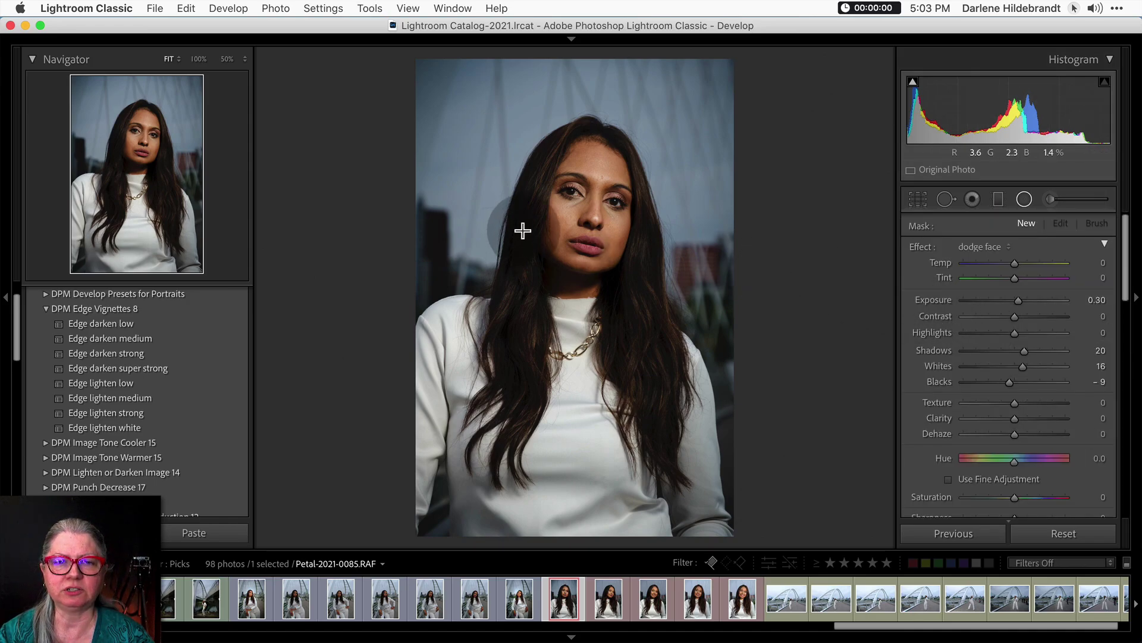
{"action": "left_click_drag", "start_coordinate": [588, 225], "coordinate": [695, 364]}
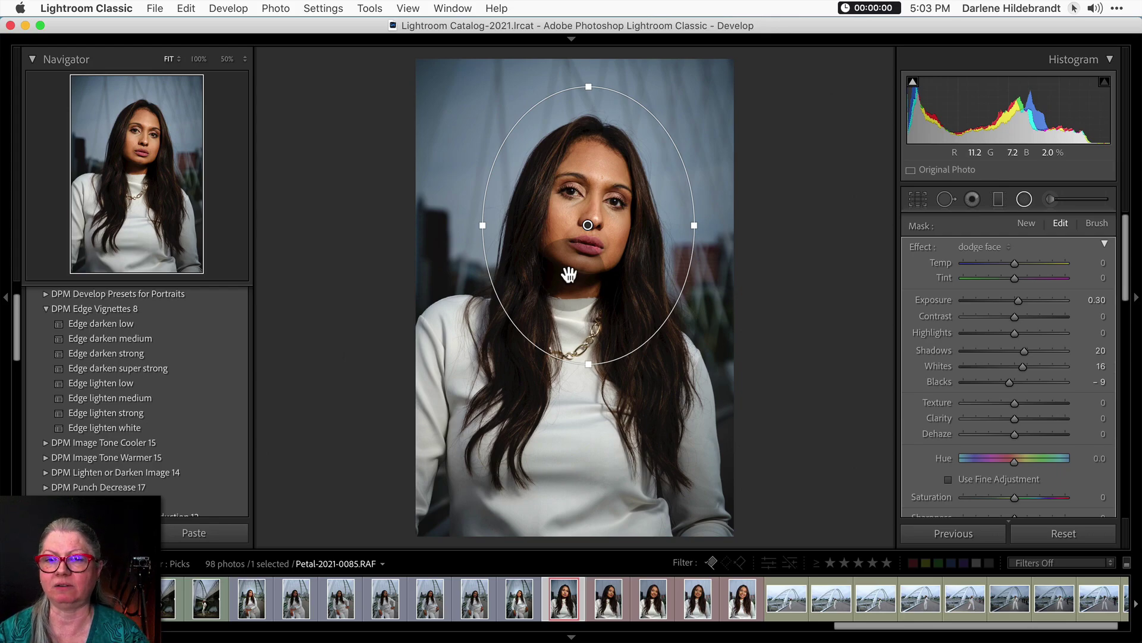
{"action": "key", "text": "shift+m"}
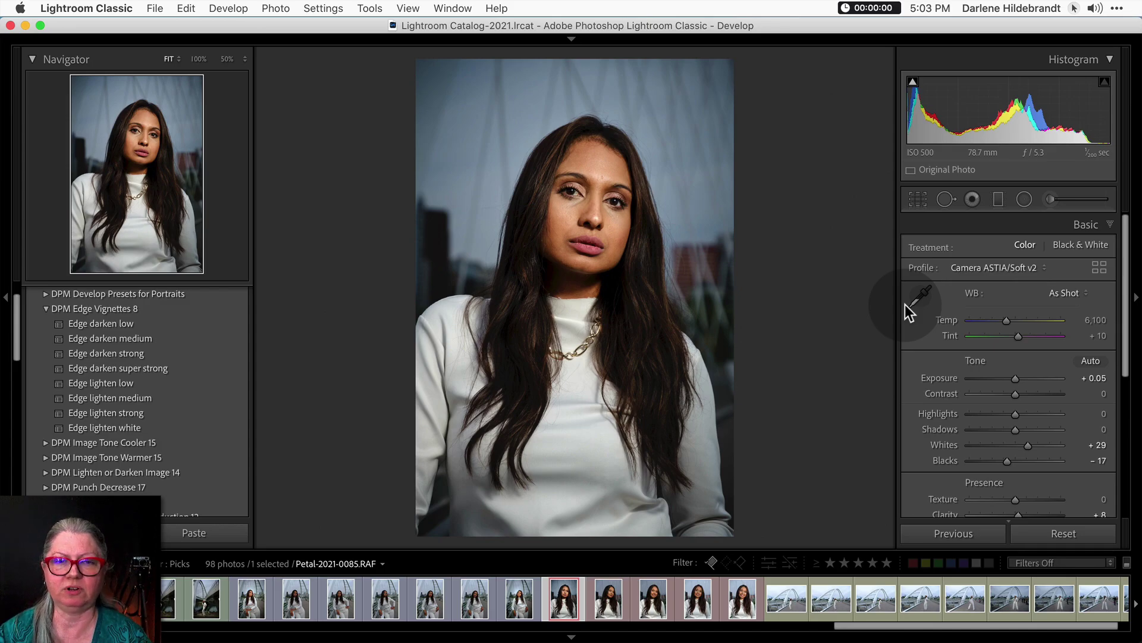
{"action": "key", "text": "backslash"}
{"action": "key", "text": "backslash"}
{"action": "key", "text": "backslash"}
{"action": "key", "text": "backslash"}
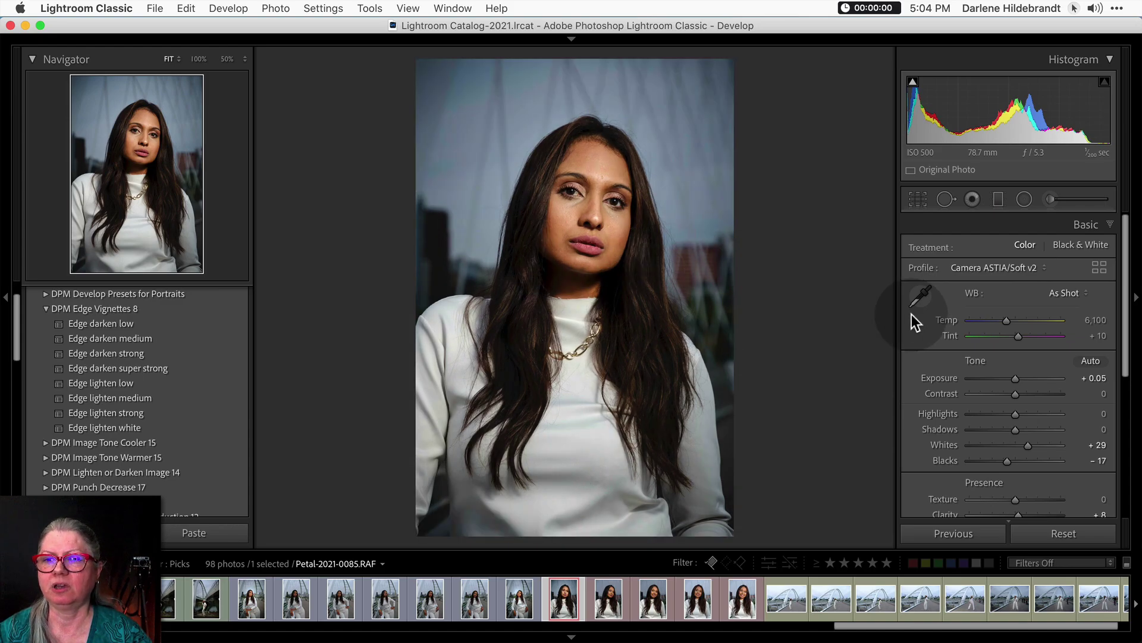
Cool photo 85's white balance to a Temp of 5,636 and keep Tint at +10
{"action": "left_click", "coordinate": [1080, 320]}
{"action": "type", "text": "5870"}
{"action": "key", "text": "Return"}
{"action": "type", "text": "5649"}
{"action": "key", "text": "Return"}
{"action": "left_click_drag", "start_coordinate": [1088, 319], "coordinate": [1094, 329]}
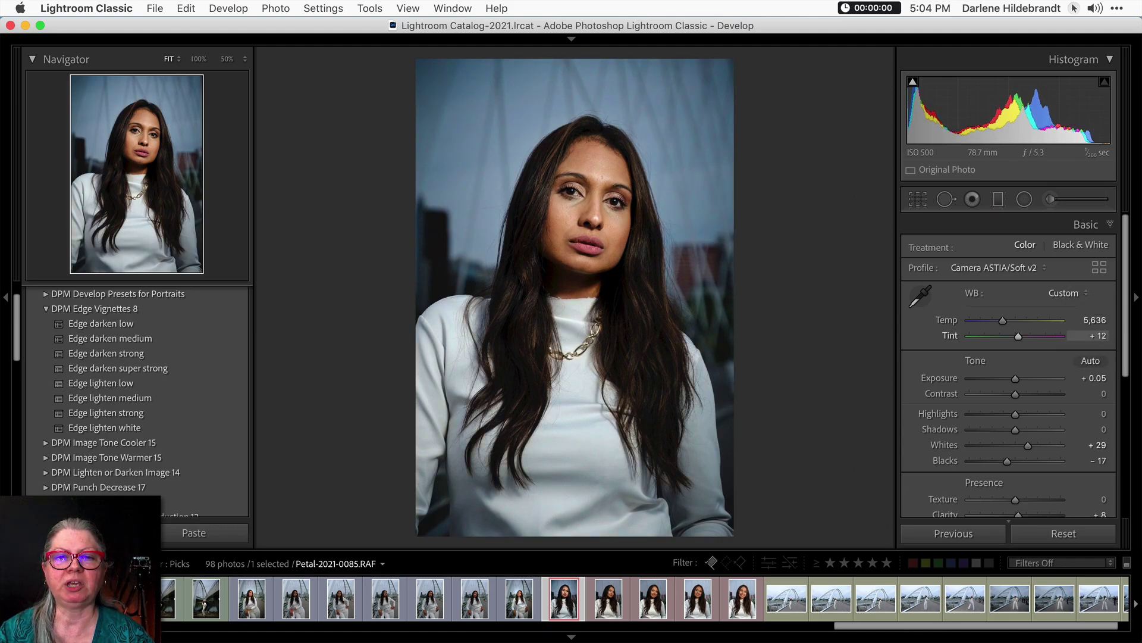
{"action": "left_click", "coordinate": [1088, 334]}
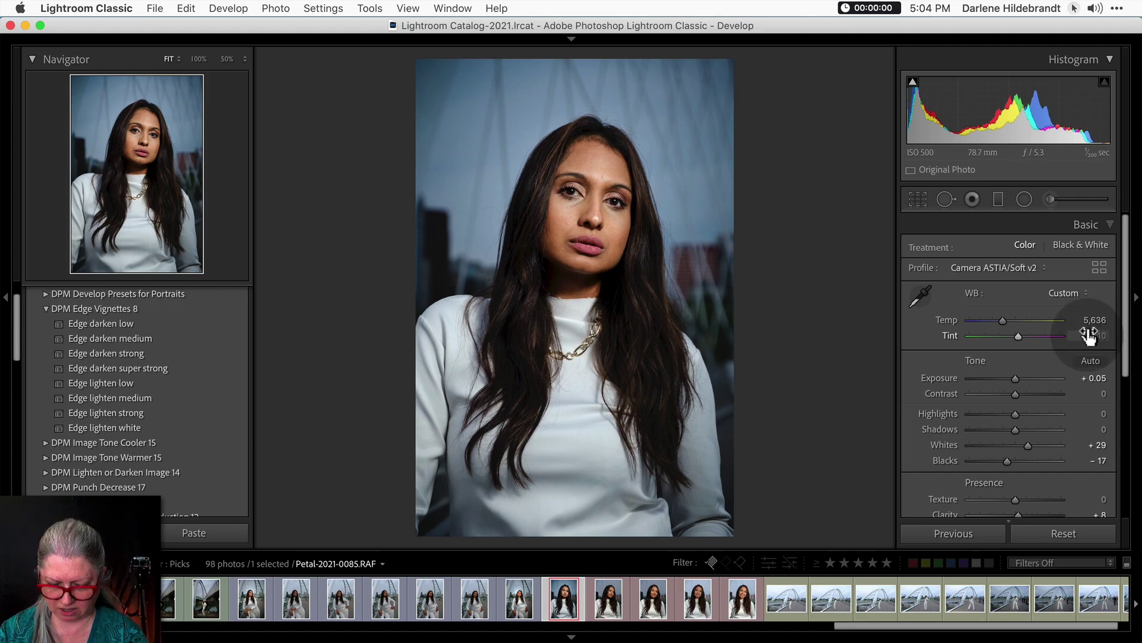
Compare photo 85 before and after the edits and inspect the face at 50% zoom
{"action": "key", "text": "backslash"}
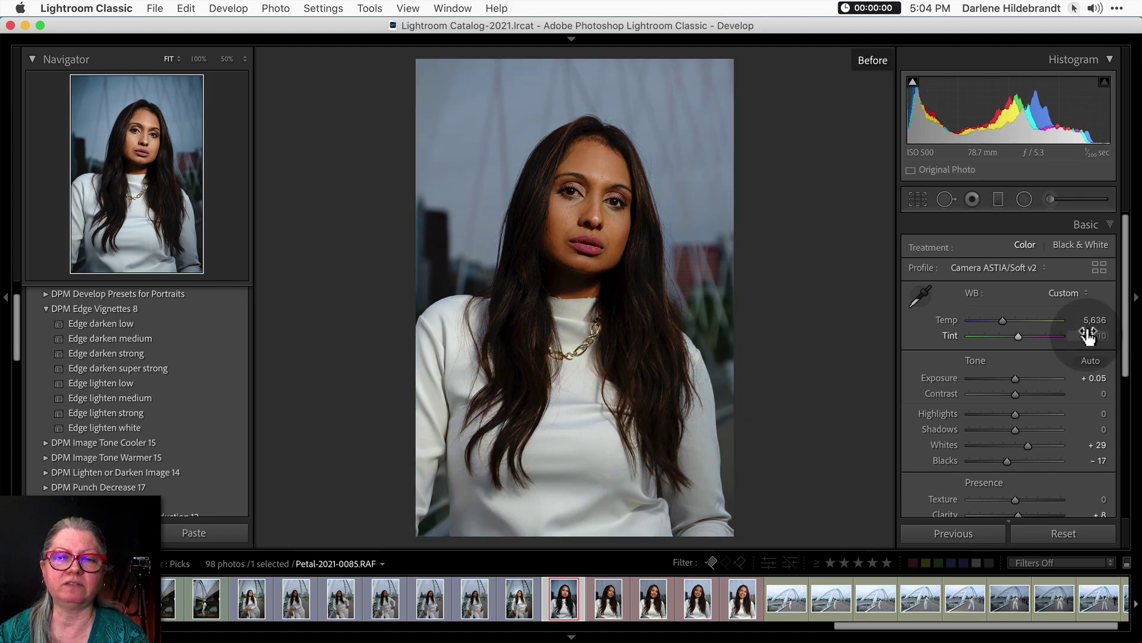
{"action": "key", "text": "backslash"}
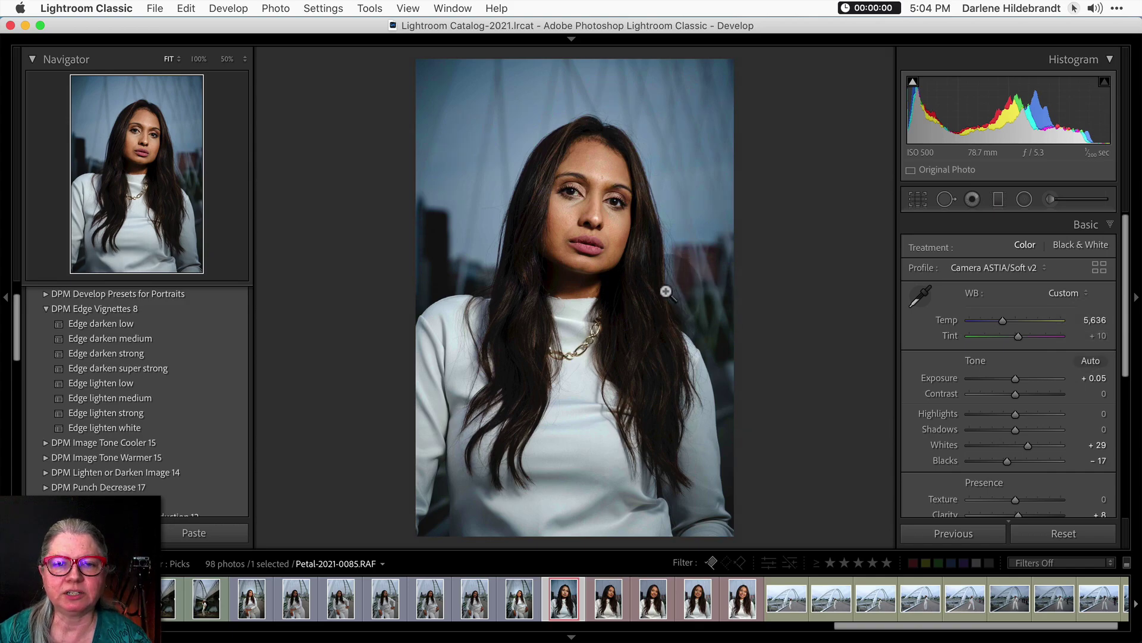
{"action": "left_click", "coordinate": [565, 214]}
{"action": "left_click_drag", "start_coordinate": [722, 356], "coordinate": [674, 347]}
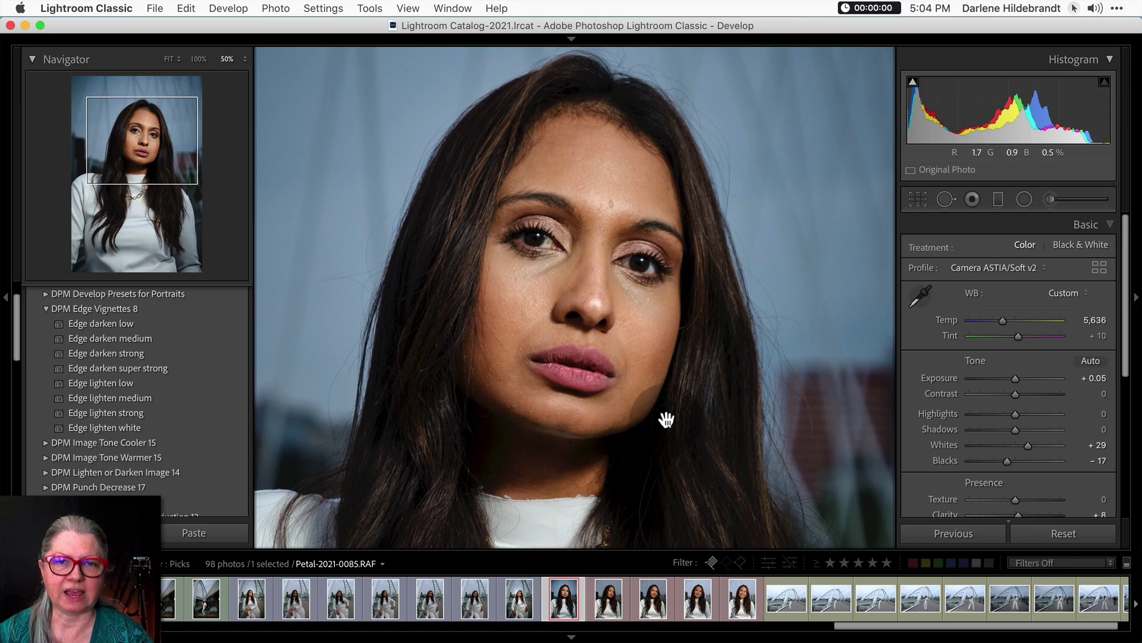
{"action": "left_click", "coordinate": [650, 376]}
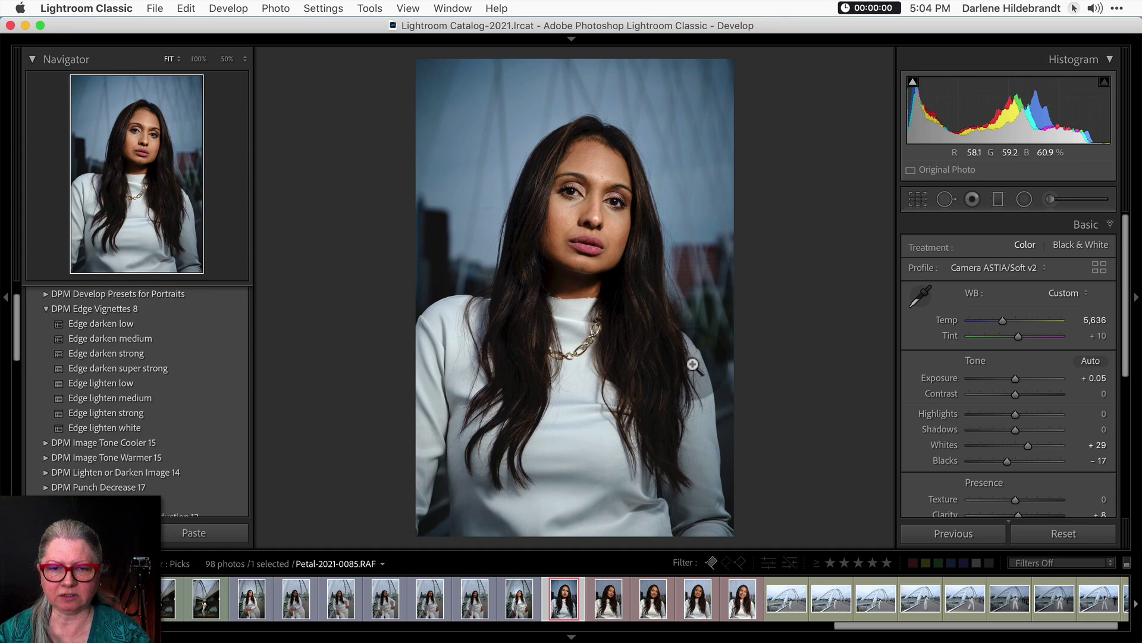
Select photos 85 to 89 and synchronize all of photo 85's settings across them
{"action": "left_click", "coordinate": [741, 604], "text": "shift"}
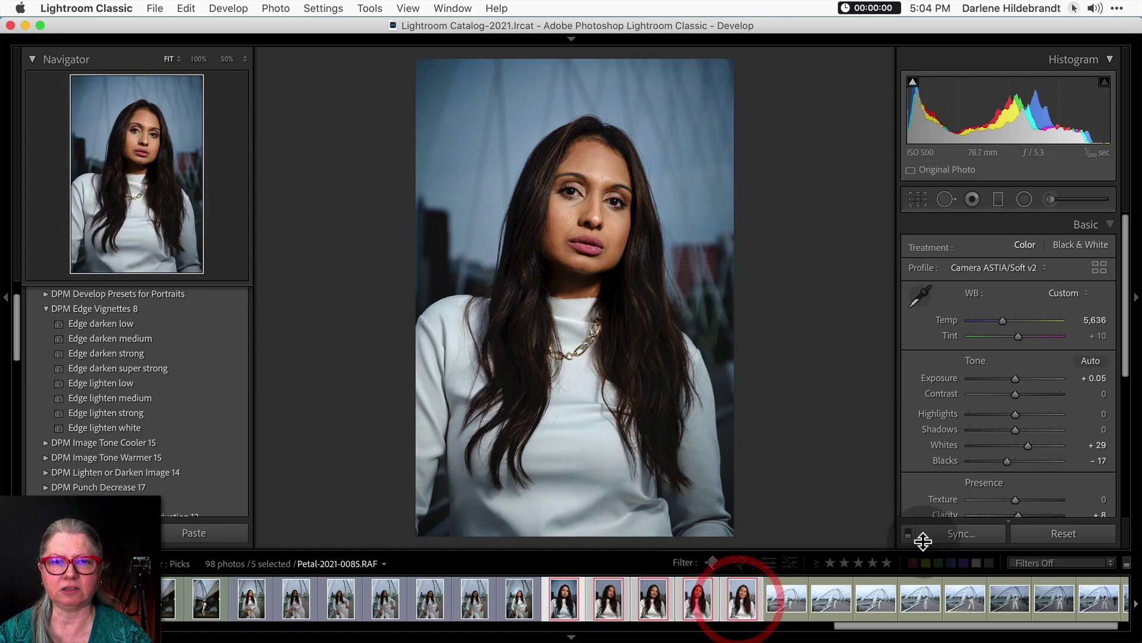
{"action": "left_click", "coordinate": [959, 533]}
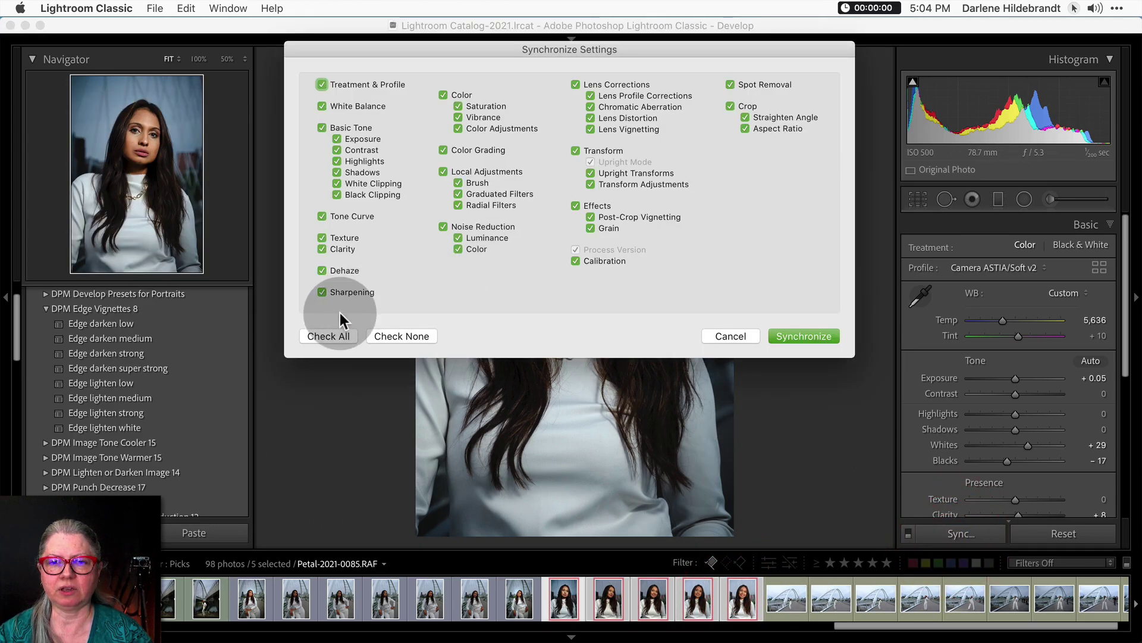
{"action": "left_click", "coordinate": [804, 336]}
Compare the five synchronized close-ups side by side, and step through them in Develop to photo 88
{"action": "key", "text": "n"}
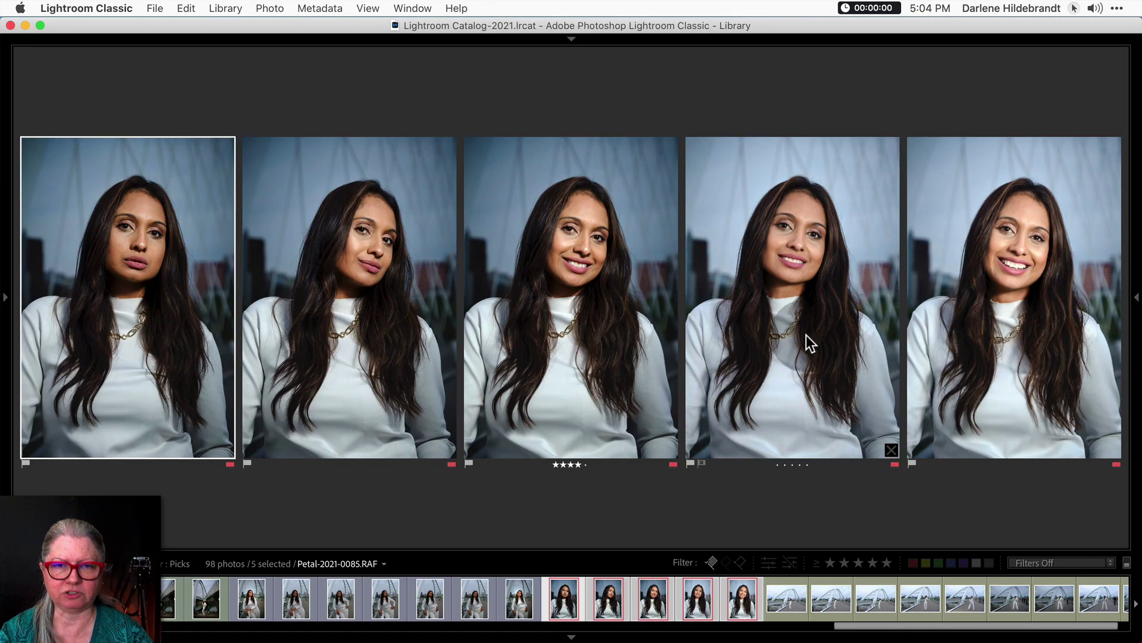
{"action": "key", "text": "d"}
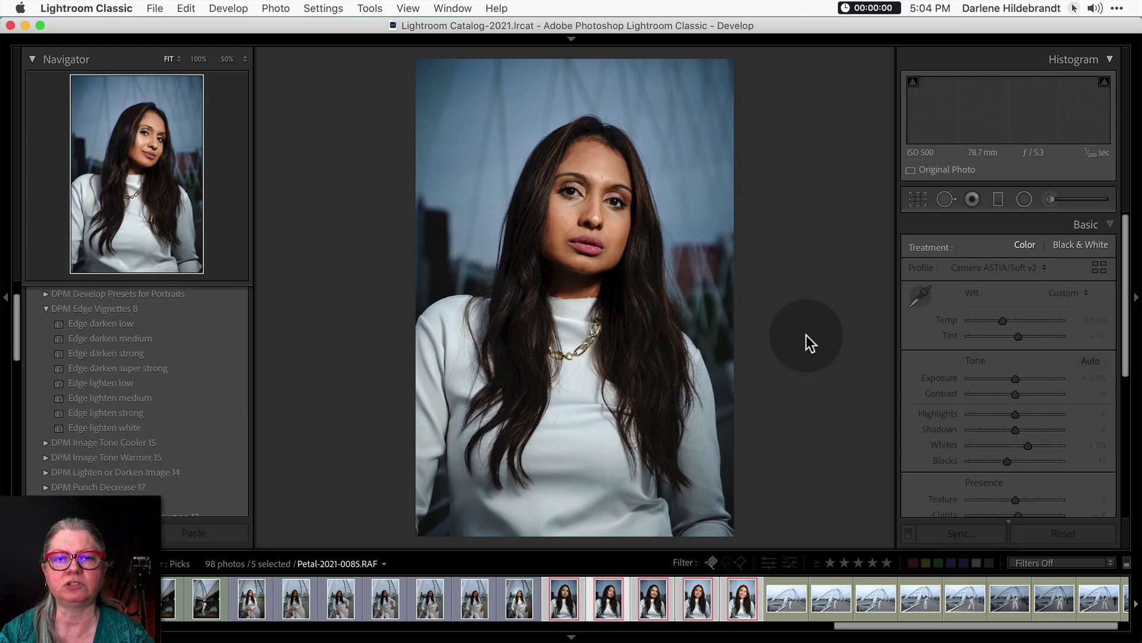
{"action": "left_click", "coordinate": [806, 334]}
{"action": "key", "text": "Right"}
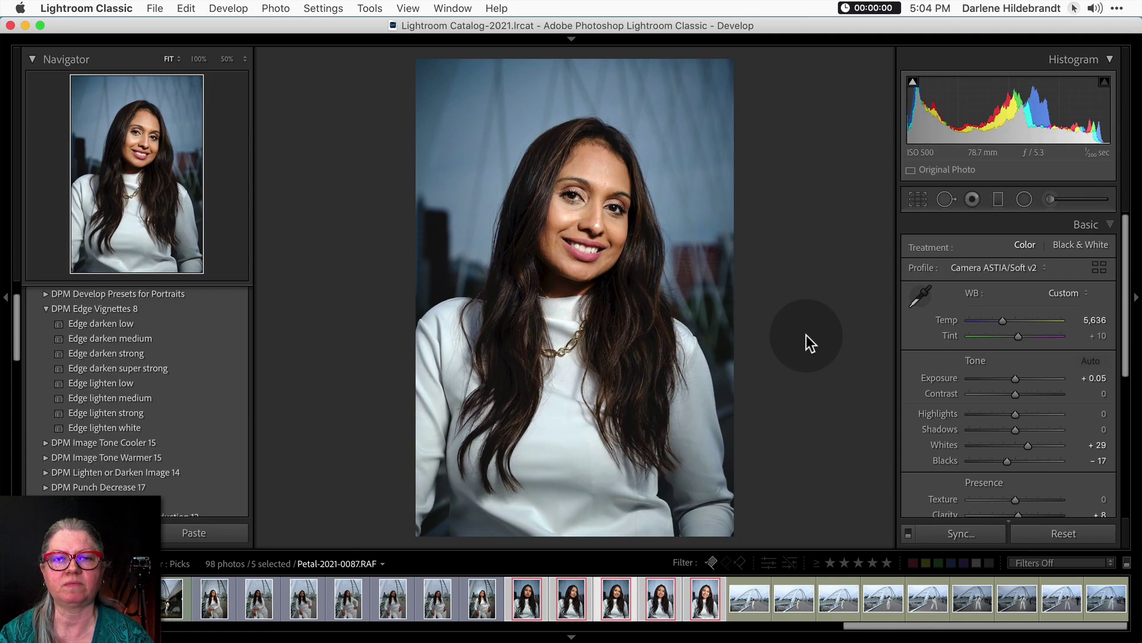
{"action": "key", "text": "Right"}
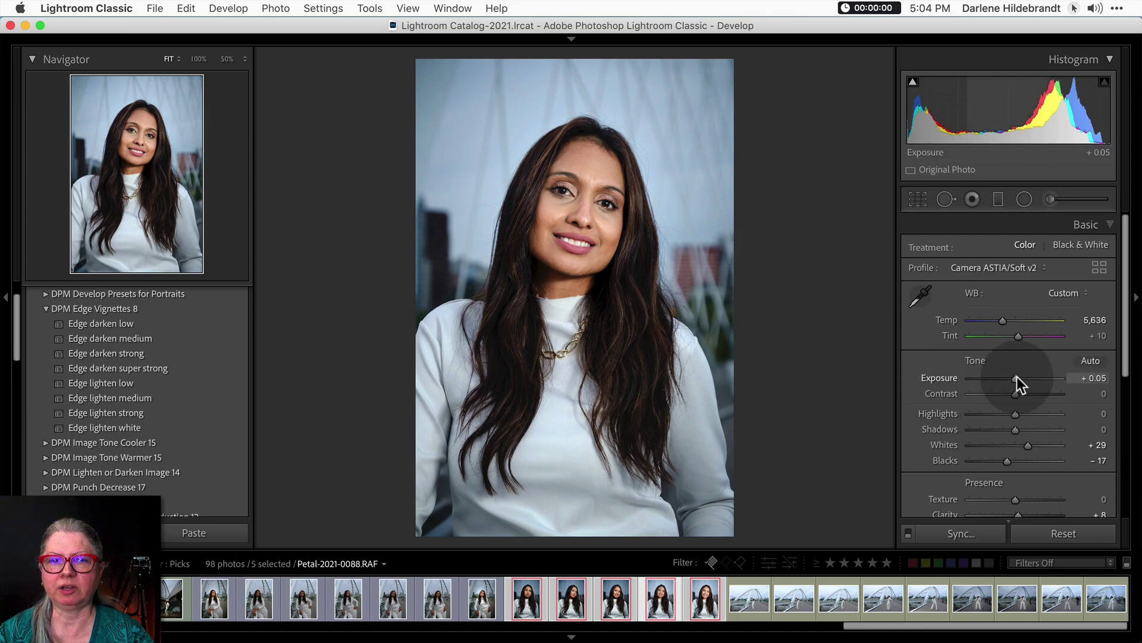
Set photo 88's Whites to +26 and Exposure to -0.15, and apply the Edge darken medium vignette preset
{"action": "left_click_drag", "start_coordinate": [1027, 445], "coordinate": [1026, 445]}
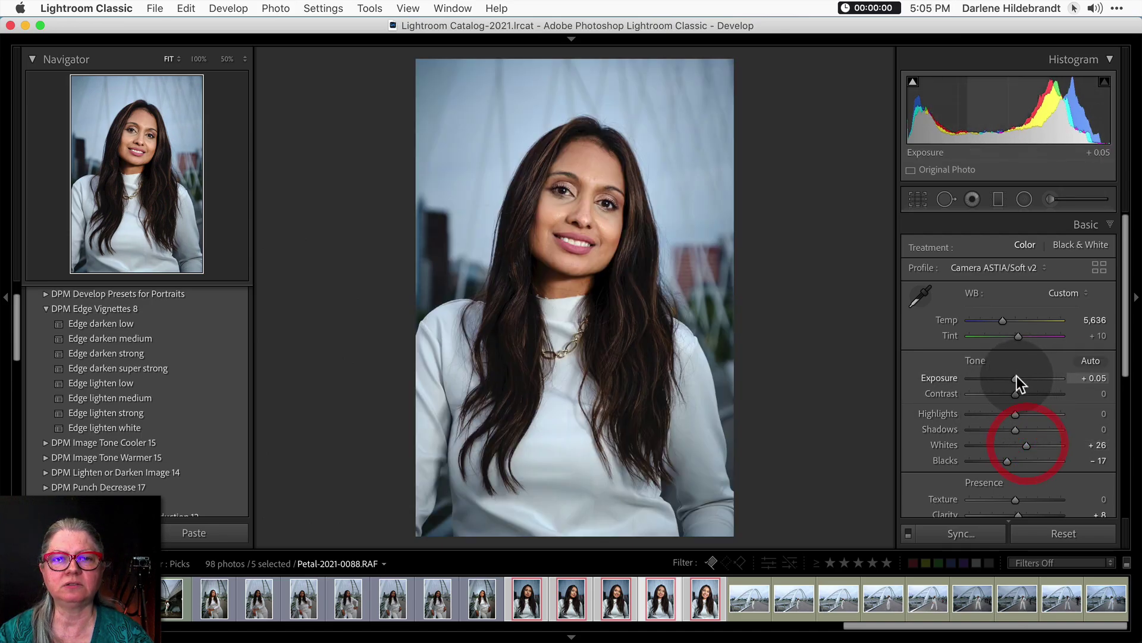
{"action": "left_click_drag", "start_coordinate": [1016, 376], "coordinate": [1016, 376]}
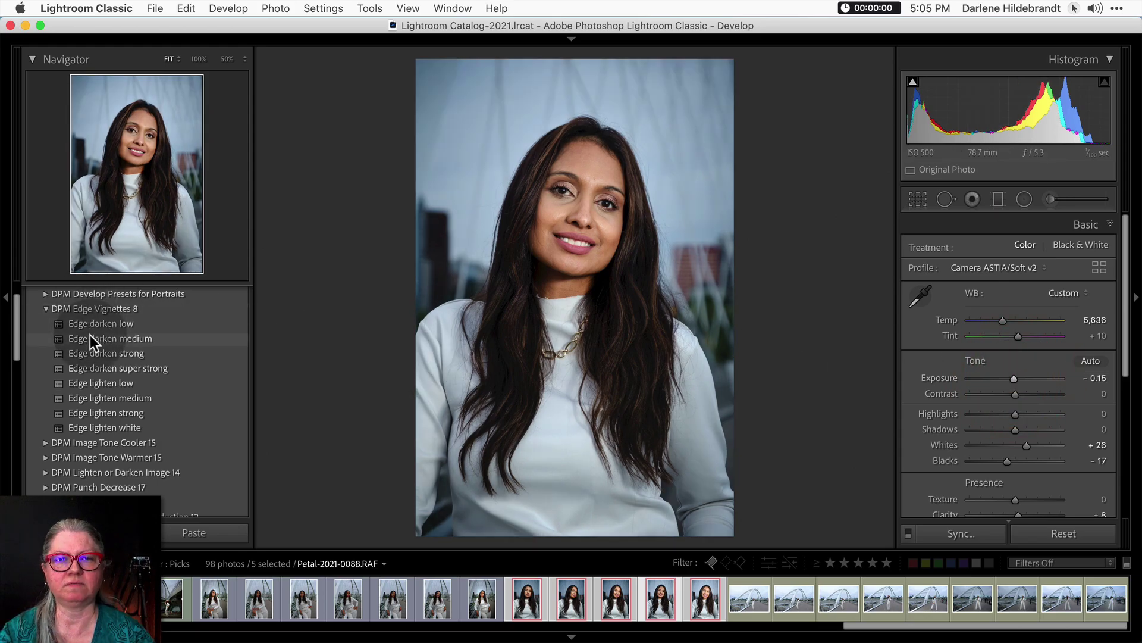
{"action": "left_click", "coordinate": [91, 336]}
Select only photo 89 and apply the previous photo's settings from photo 88 to it
{"action": "key", "text": "Right"}
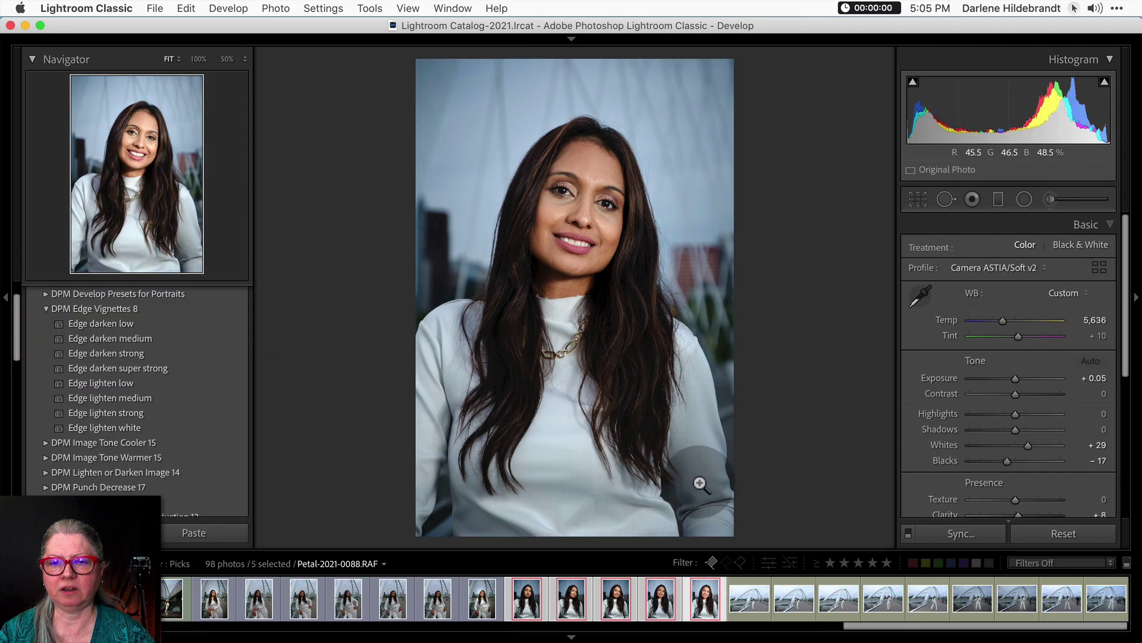
{"action": "left_click", "coordinate": [950, 533]}
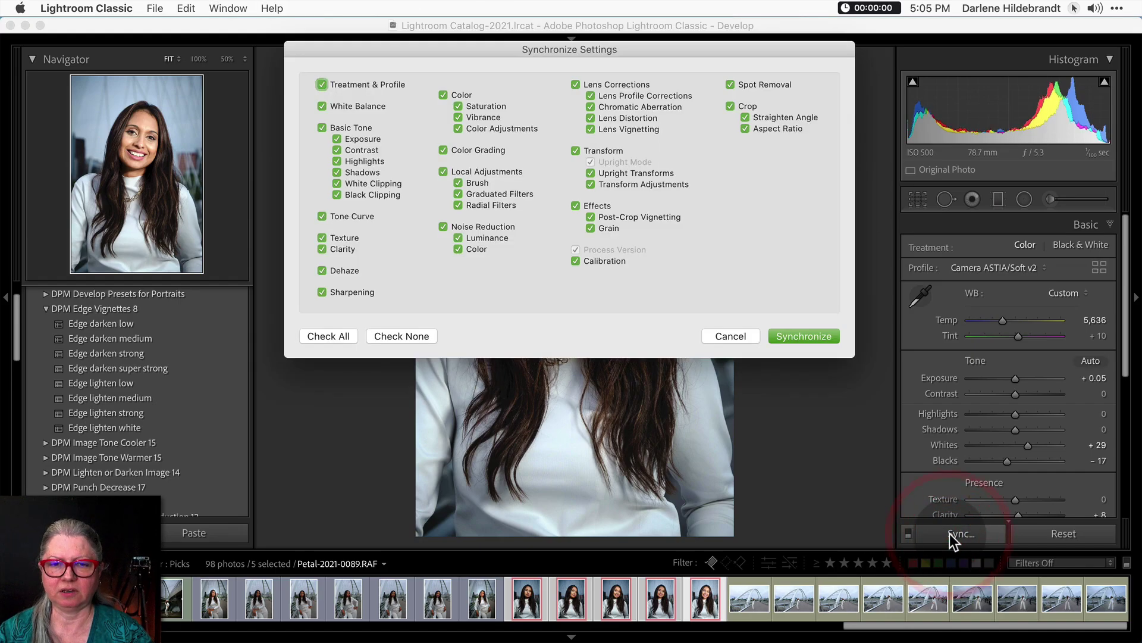
{"action": "key", "text": "Return"}
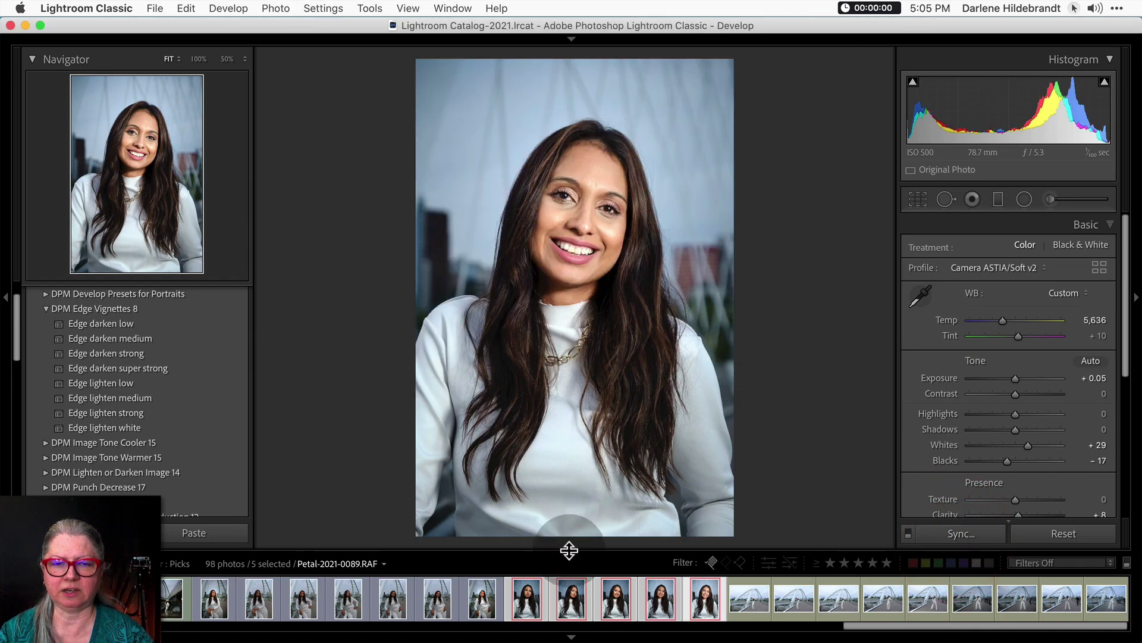
{"action": "left_click", "coordinate": [688, 594]}
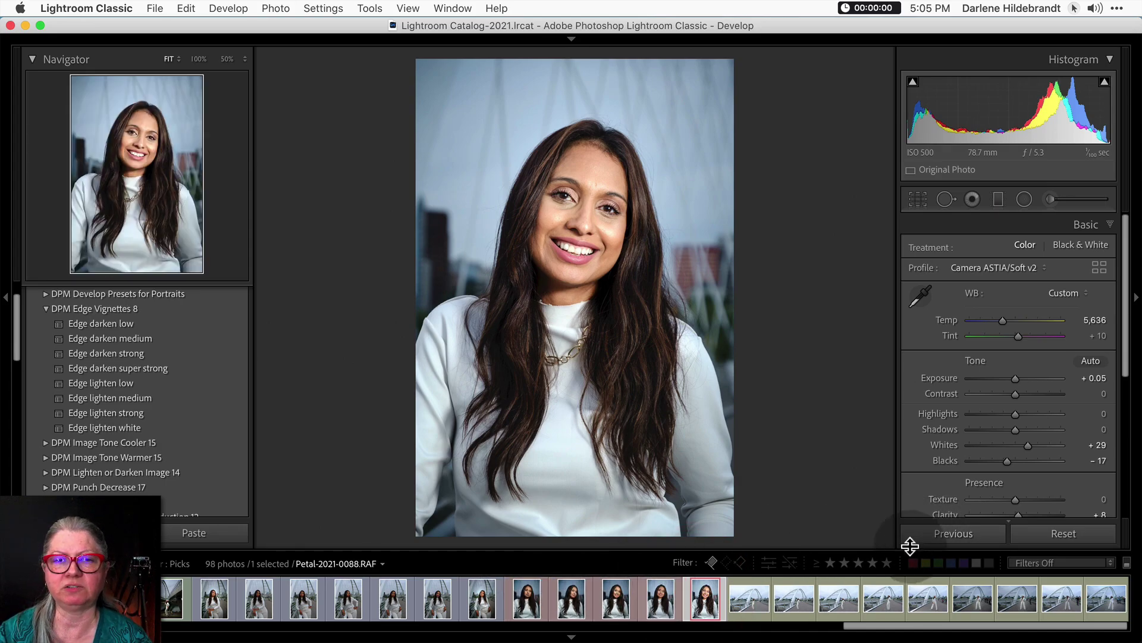
{"action": "left_click", "coordinate": [940, 534]}
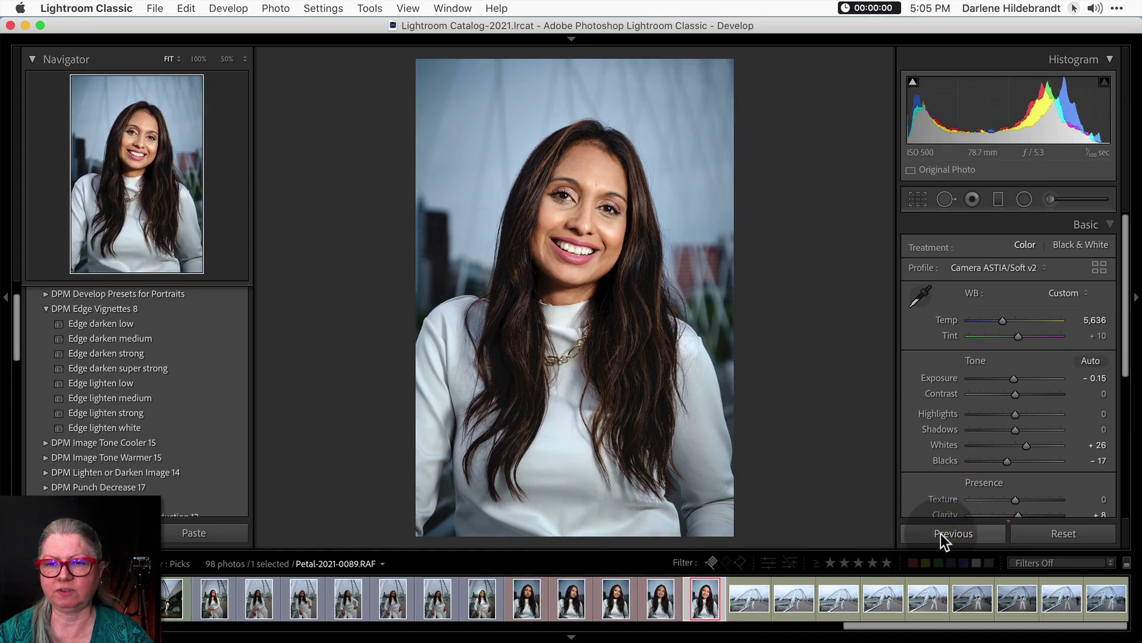
Lower photo 89's Exposure further to about -0.31
{"action": "left_click", "coordinate": [1080, 377]}
{"action": "type", "text": "-0.44"}
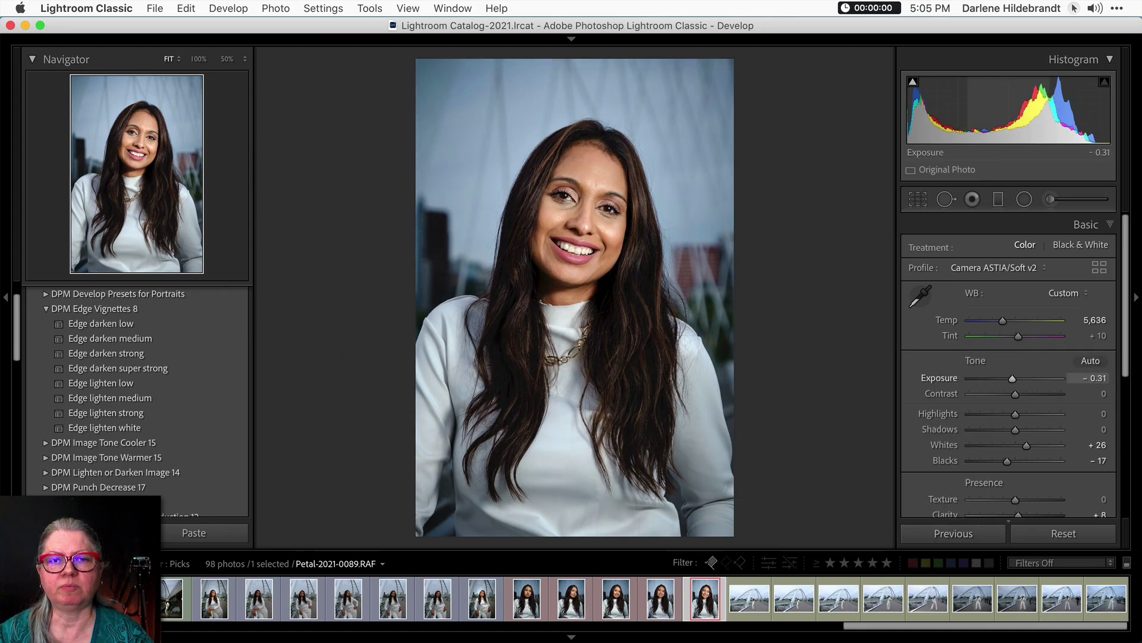
{"action": "left_click_drag", "start_coordinate": [1087, 377], "coordinate": [1079, 376]}
Select photos 85 to 89 in the Library, compare their color, brightness and contrast side by side, and return to the grid
{"action": "key", "text": "g"}
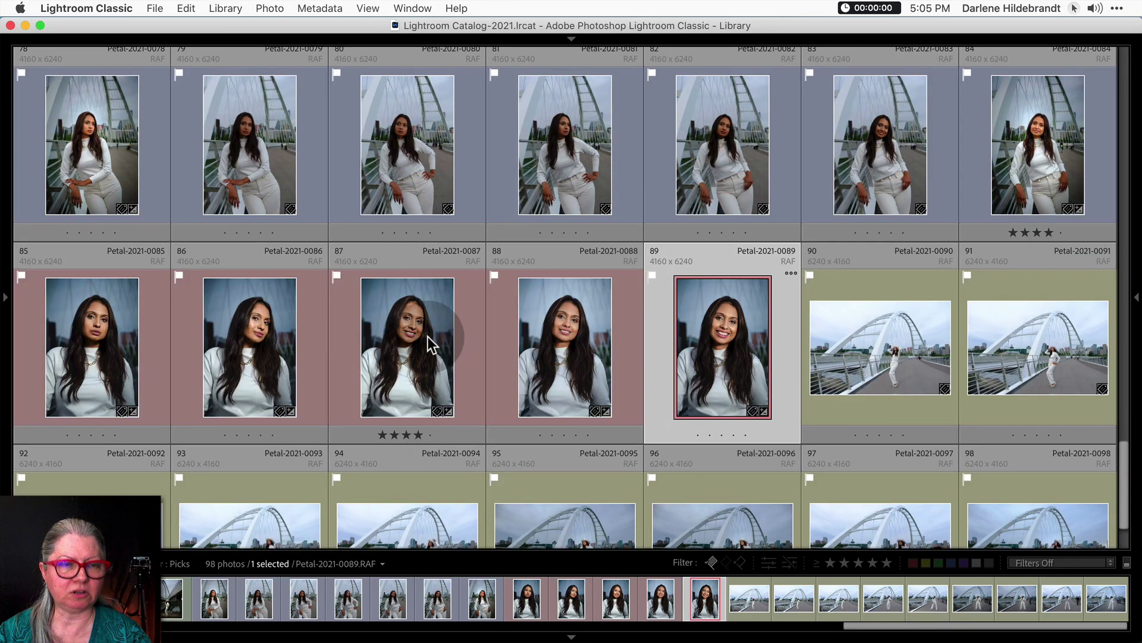
{"action": "left_click", "coordinate": [33, 319], "text": "shift"}
{"action": "key", "text": "n"}
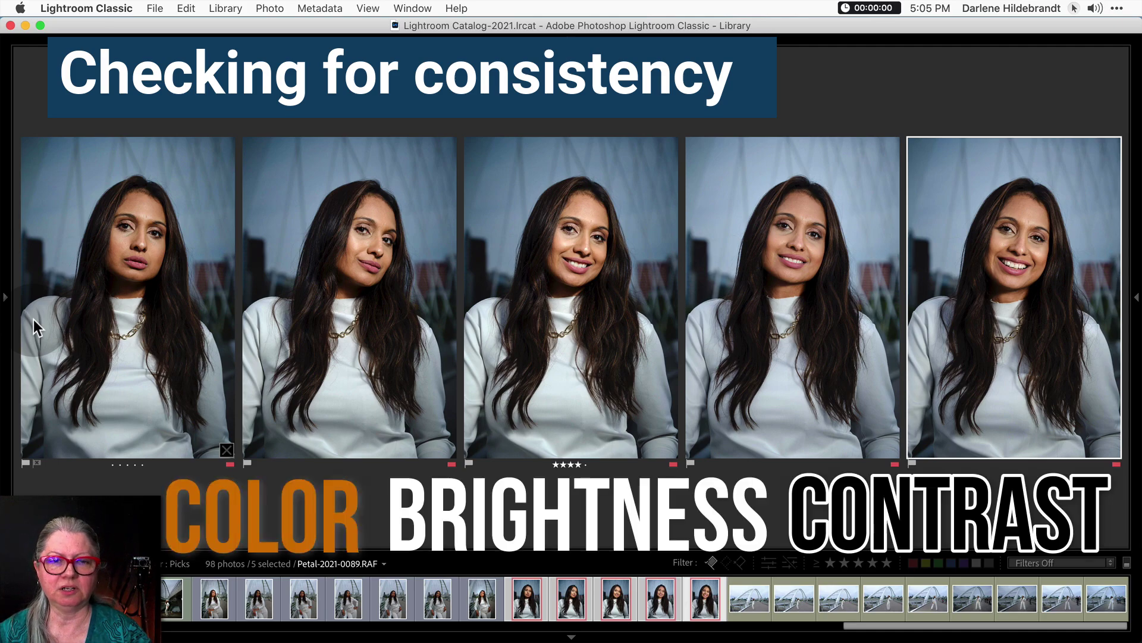
{"action": "key", "text": "g"}
{"action": "scroll", "coordinate": [256, 377], "scroll_direction": "up", "scroll_amount": 10}
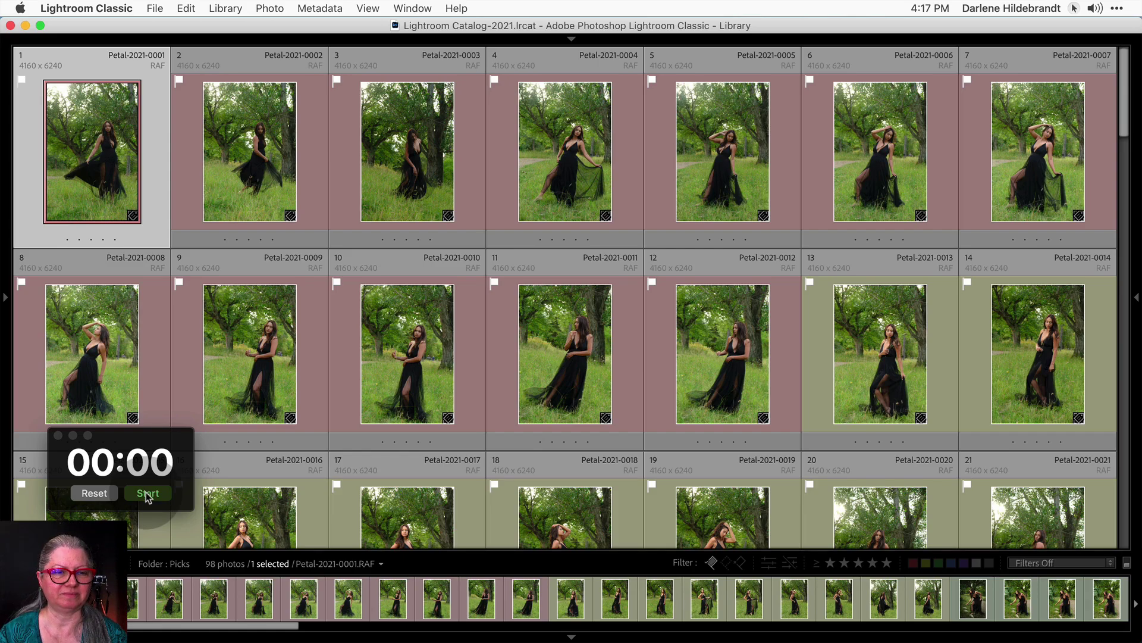
Start the Good Stopwatch timer, switch back to Lightroom Classic and open photo 1 for developing
{"action": "left_click", "coordinate": [148, 496]}
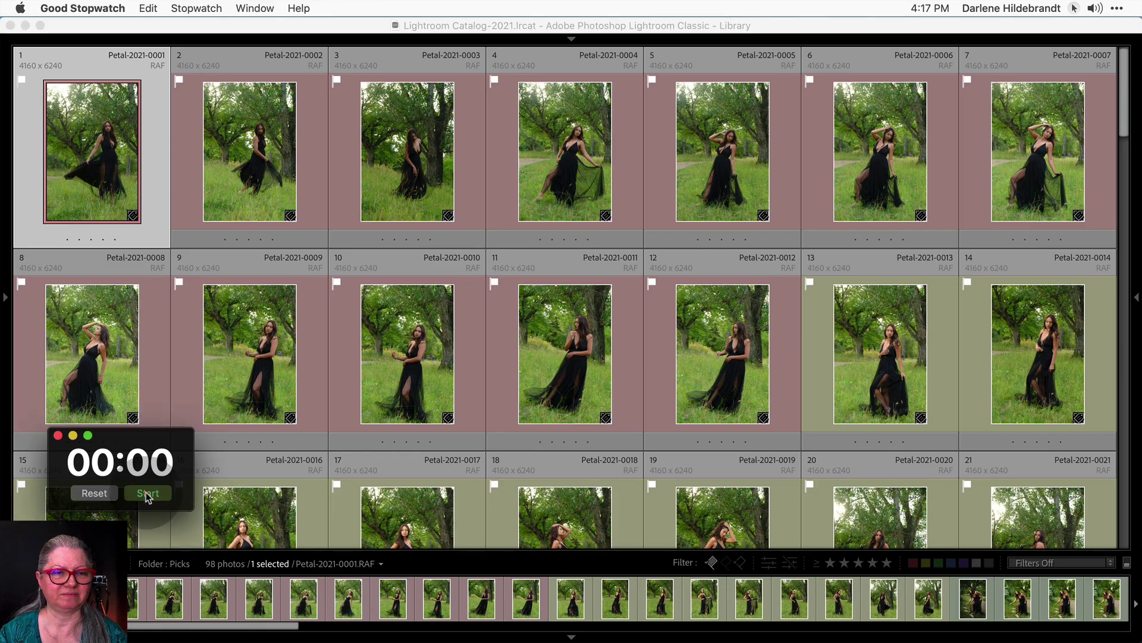
{"action": "left_click", "coordinate": [123, 27]}
{"action": "key", "text": "d"}
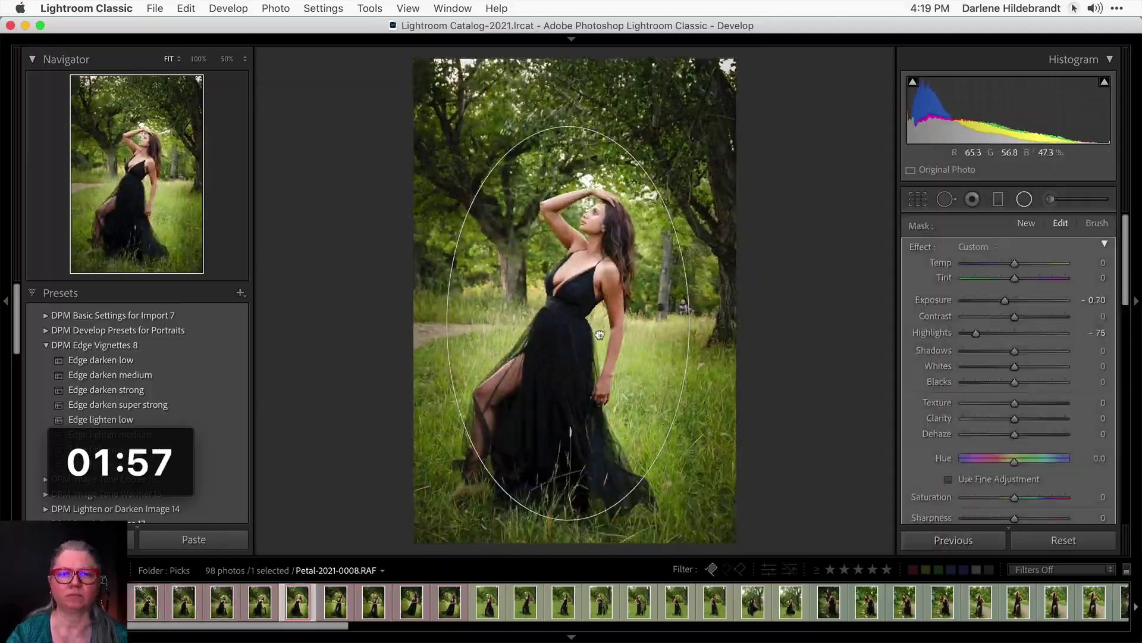
Work through the black-dress photo groups, alternating between developing individual photos and reviewing each group in the Library
{"action": "key", "text": "g"}
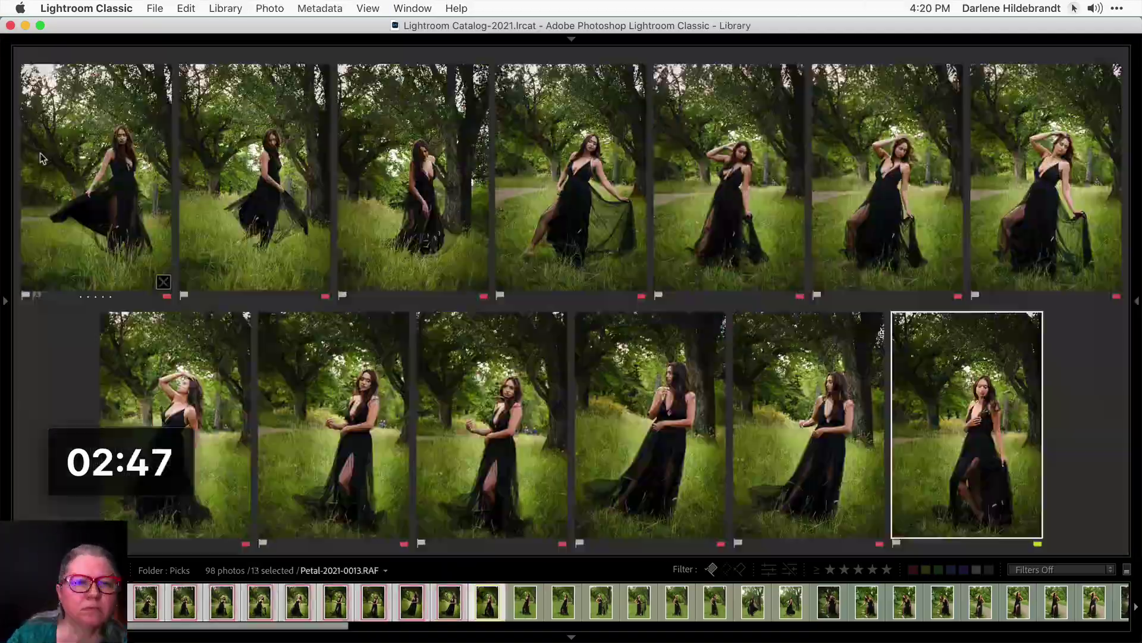
{"action": "key", "text": "d"}
{"action": "key", "text": "g"}
{"action": "key", "text": "d"}
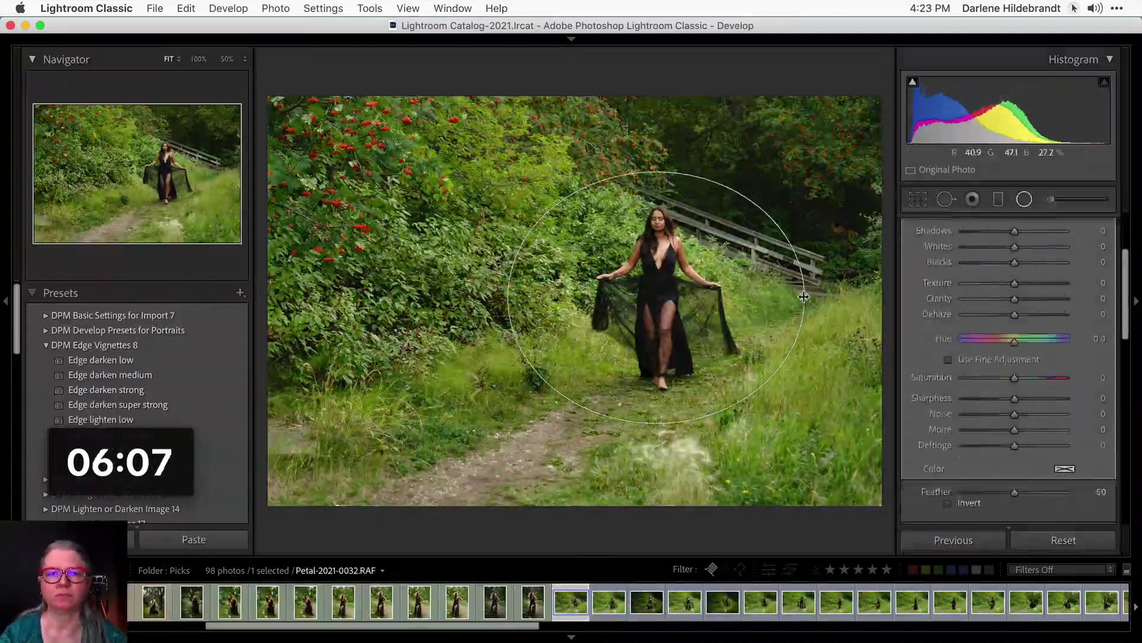
{"action": "key", "text": "g"}
{"action": "key", "text": "d"}
{"action": "key", "text": "g"}
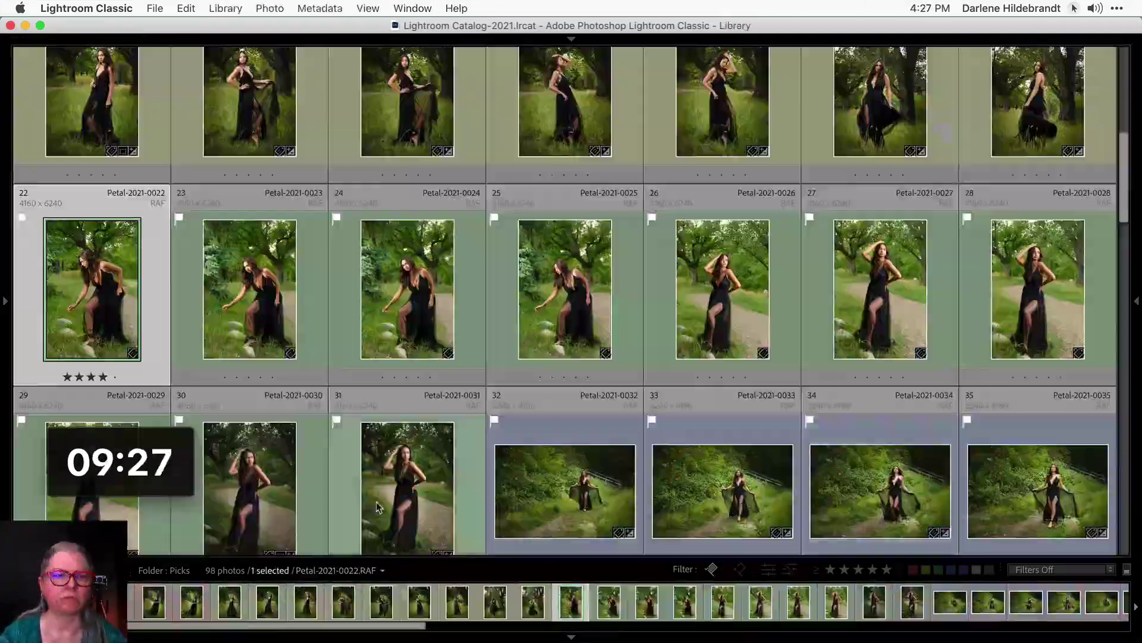
Continue developing the remaining black-dress and white-outfit bridge photo groups, then review photos 78 to 89 together in the Library grid
{"action": "key", "text": "d"}
{"action": "key", "text": "shift+m"}
{"action": "key", "text": "Right"}
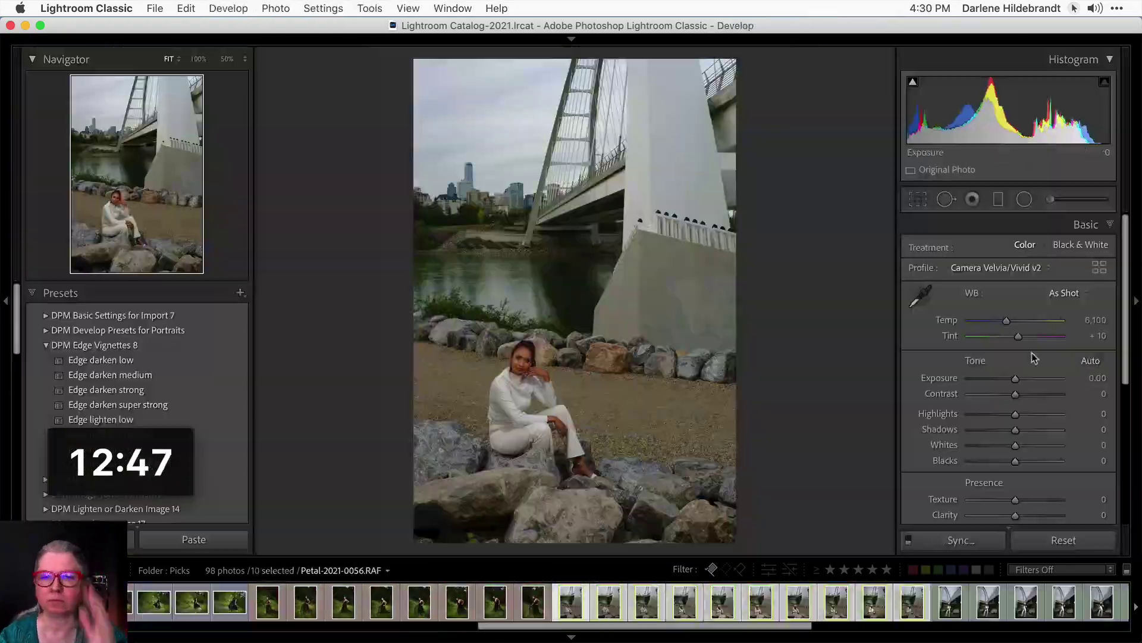
{"action": "key", "text": "Right"}
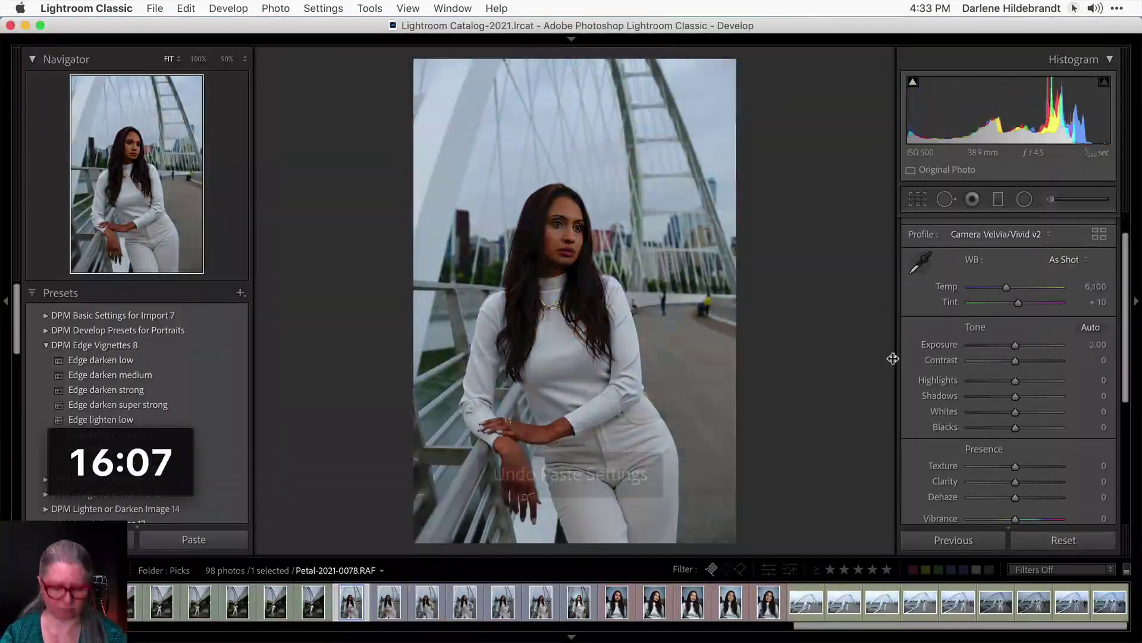
{"action": "key", "text": "g"}
{"action": "scroll", "coordinate": [704, 397], "scroll_direction": "down", "scroll_amount": 3}
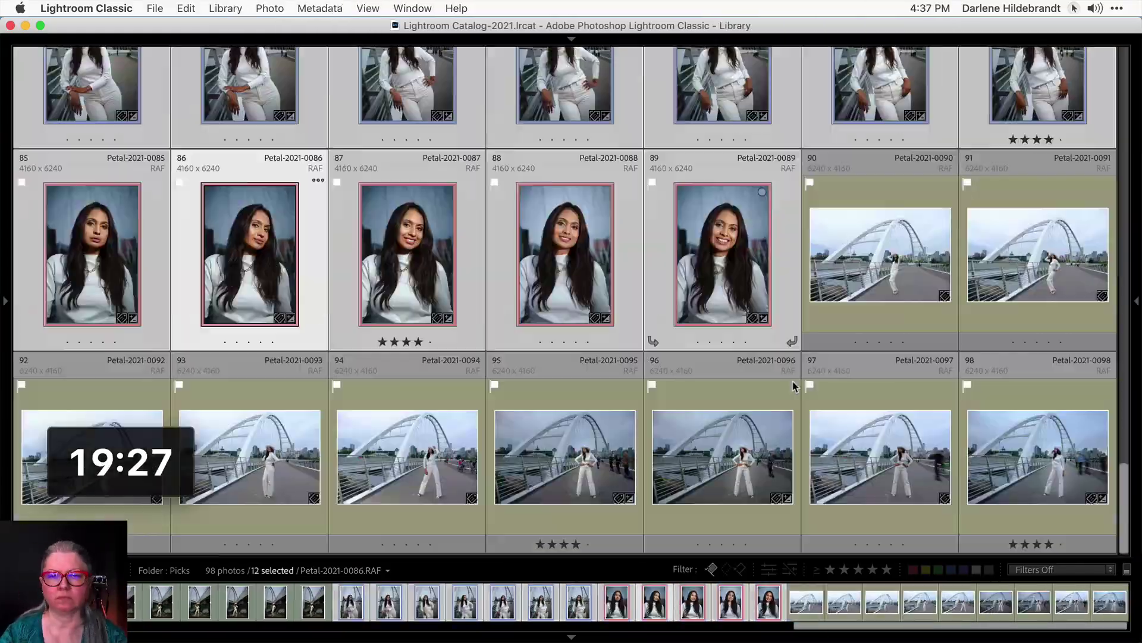
Finish developing the wide bridge photos through photo 98 and return to the Library grid
{"action": "key", "text": "d"}
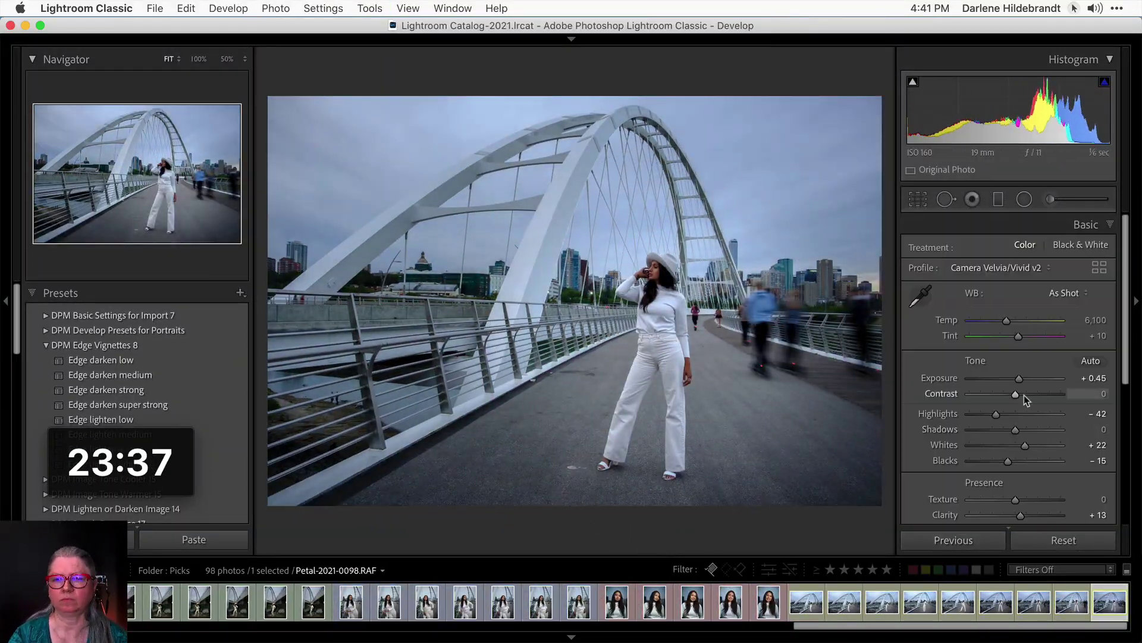
{"action": "key", "text": "Right"}
{"action": "key", "text": "g"}
Stop the Good Stopwatch timer and close its window over the Lightroom Classic grid
{"action": "mouse_move", "coordinate": [113, 495]}
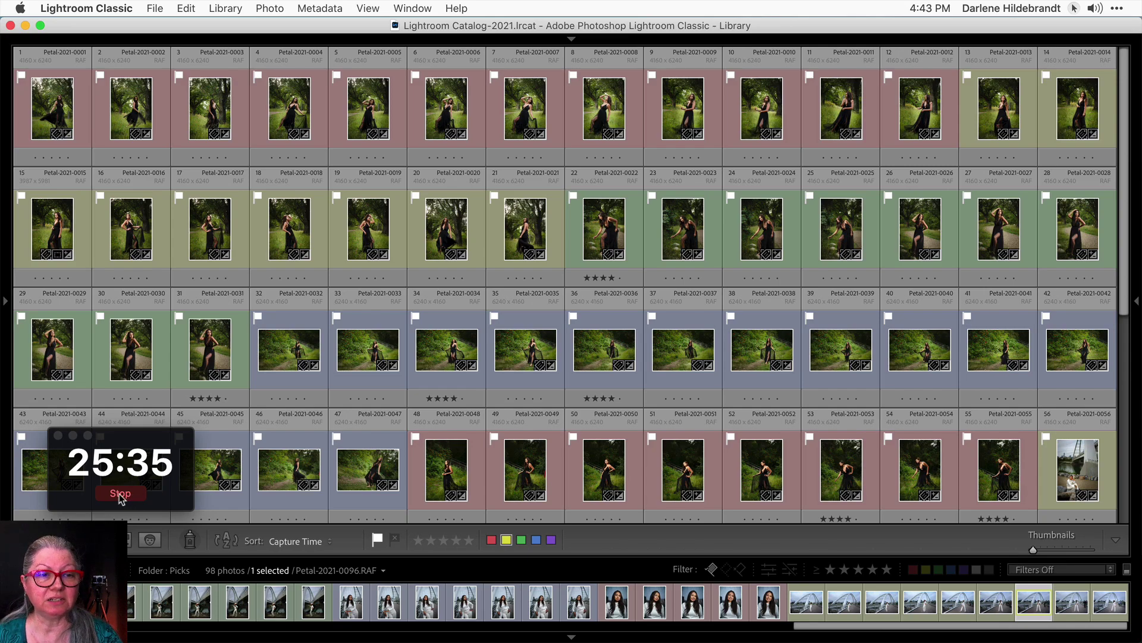
{"action": "left_click", "coordinate": [119, 494]}
{"action": "left_click", "coordinate": [119, 494]}
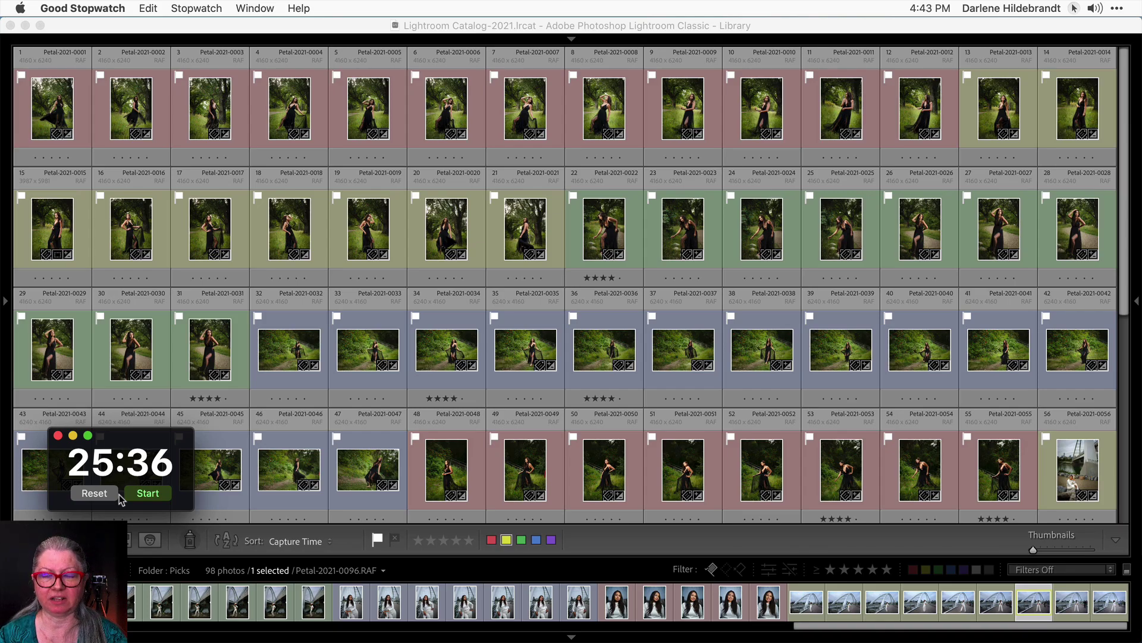
{"action": "left_click", "coordinate": [392, 366]}
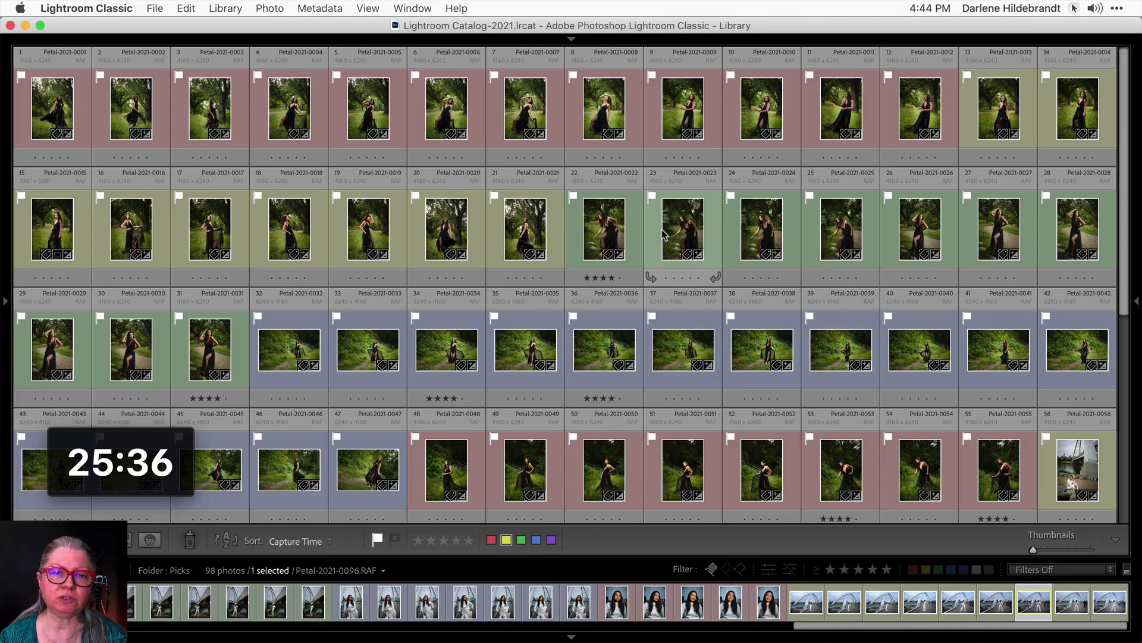
{"action": "scroll", "coordinate": [666, 235], "scroll_direction": "down", "scroll_amount": 6}
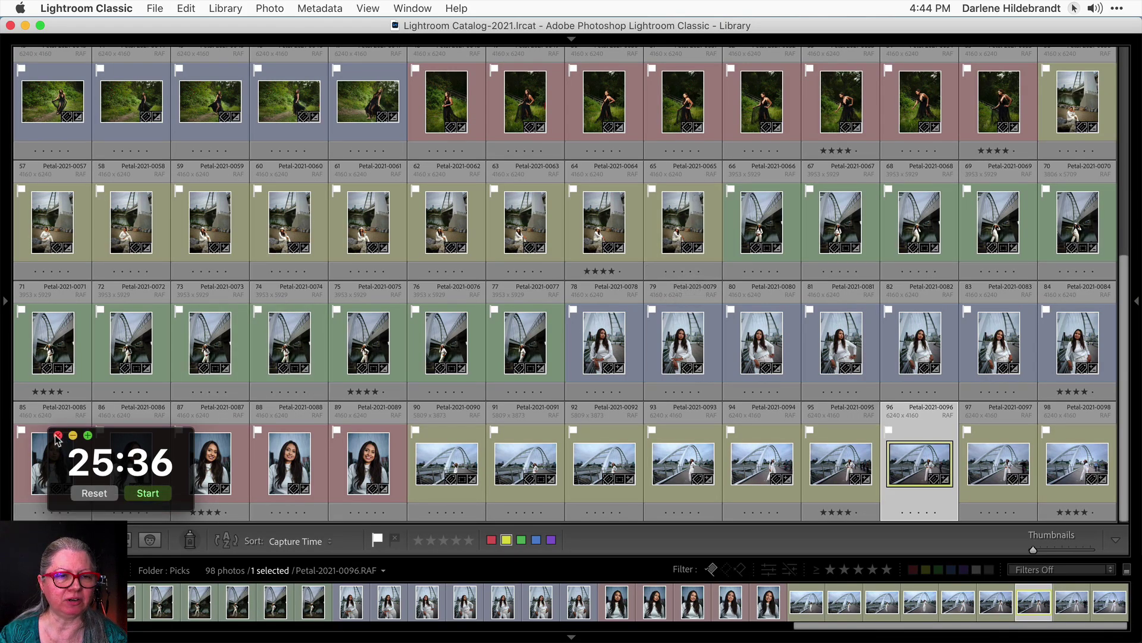
{"action": "left_click", "coordinate": [57, 438]}
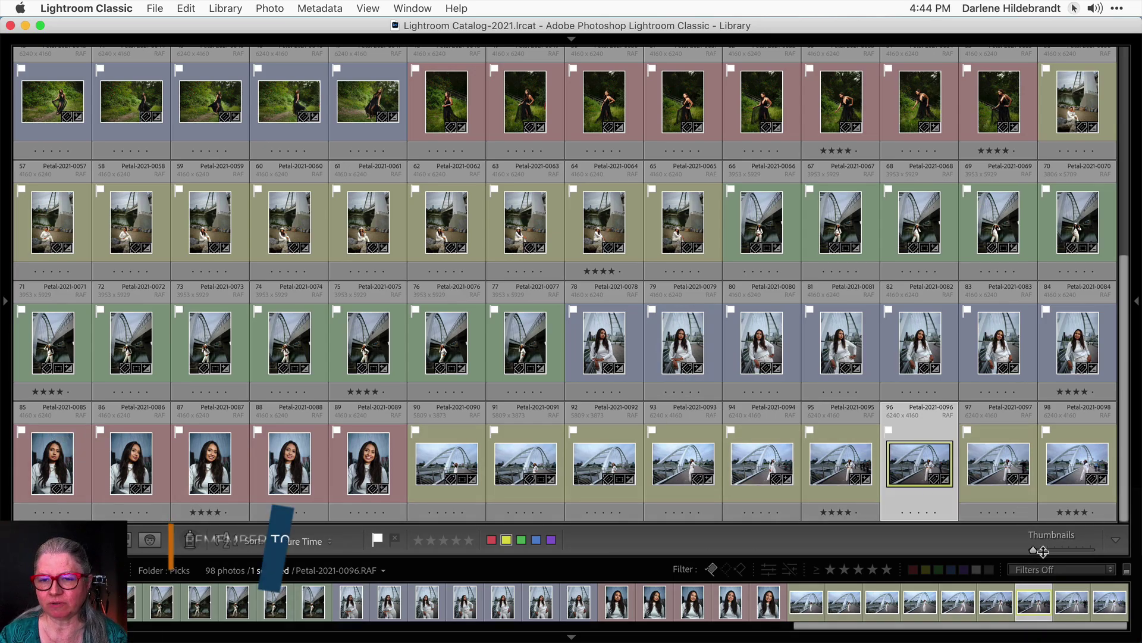
Enlarge the grid thumbnails to eight per row, return to photo 1 and hide the Library toolbar
{"action": "left_click_drag", "start_coordinate": [1035, 553], "coordinate": [1061, 554]}
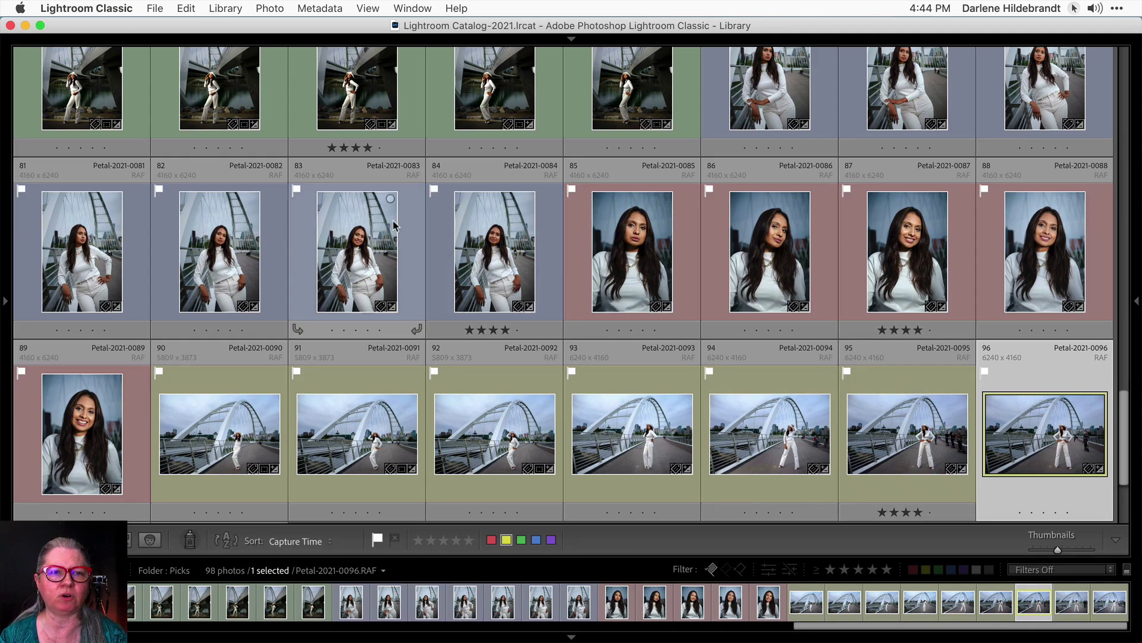
{"action": "scroll", "coordinate": [160, 257], "scroll_direction": "up", "scroll_amount": 15}
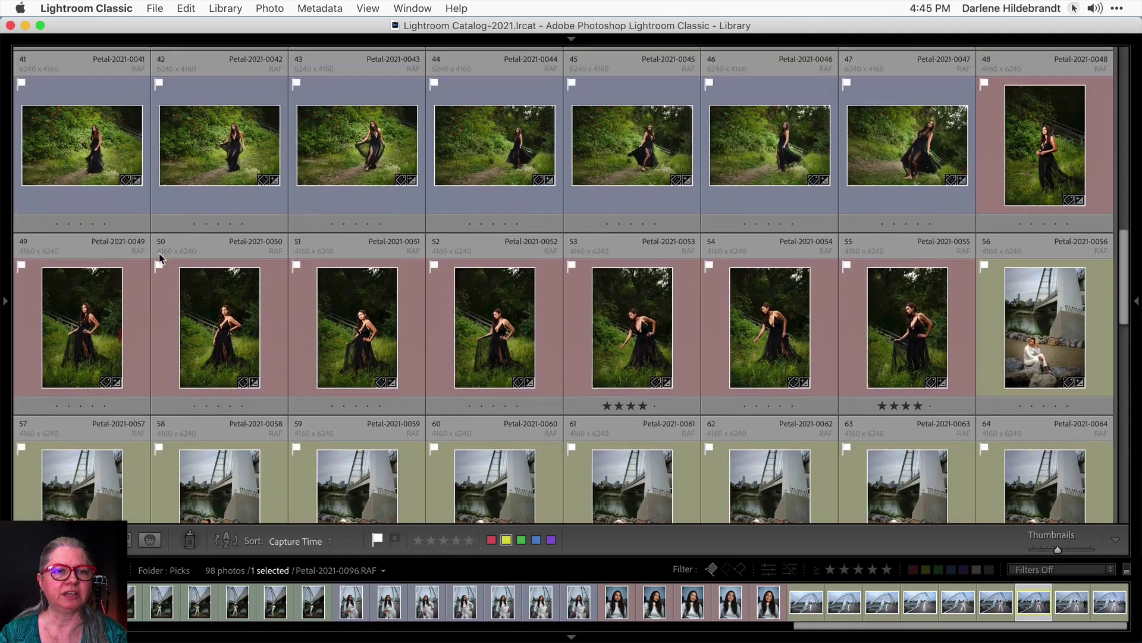
{"action": "scroll", "coordinate": [159, 258], "scroll_direction": "up", "scroll_amount": 5}
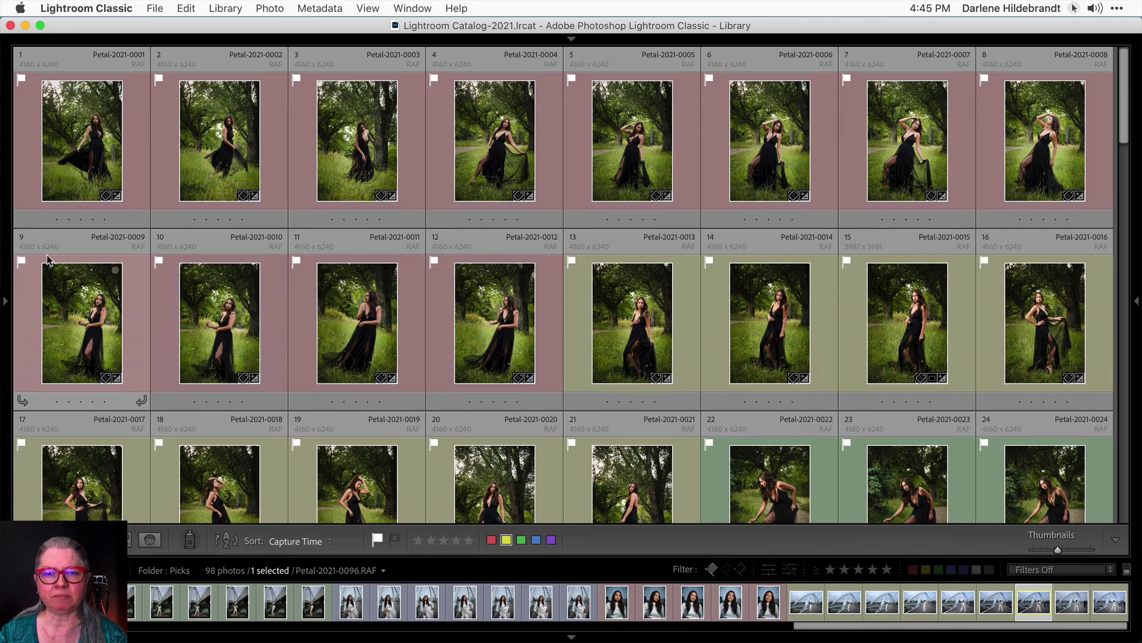
{"action": "key", "text": "t"}
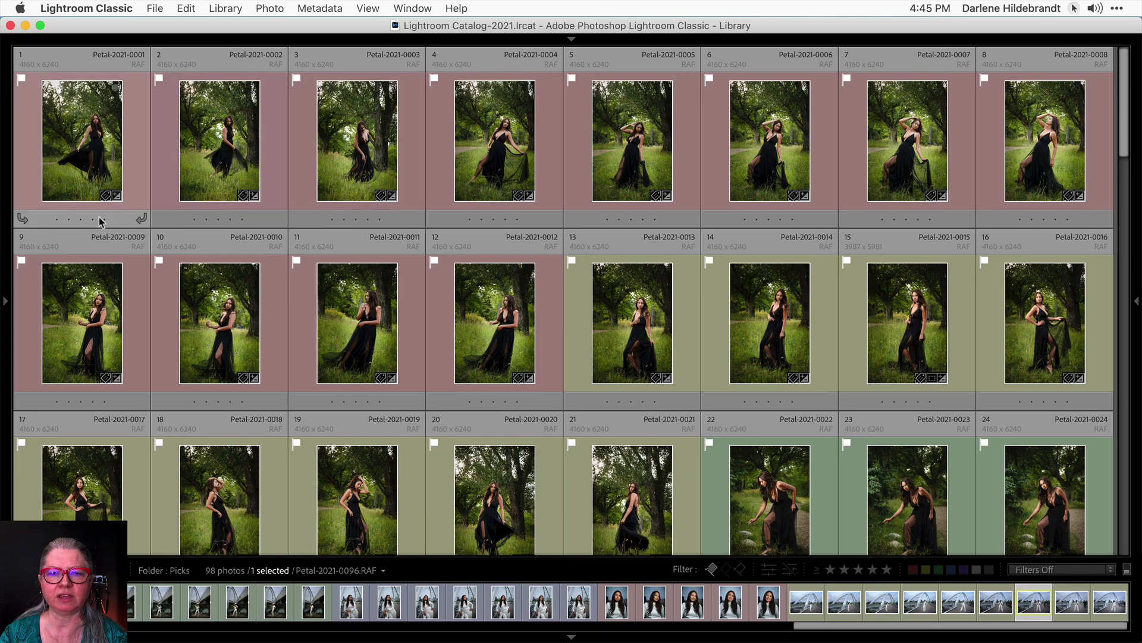
Examine the edited photos from 1 to 98 in the grid for consistent color, brightness and contrast within each color-labeled group
{"action": "scroll", "coordinate": [101, 321], "scroll_direction": "down", "scroll_amount": 2}
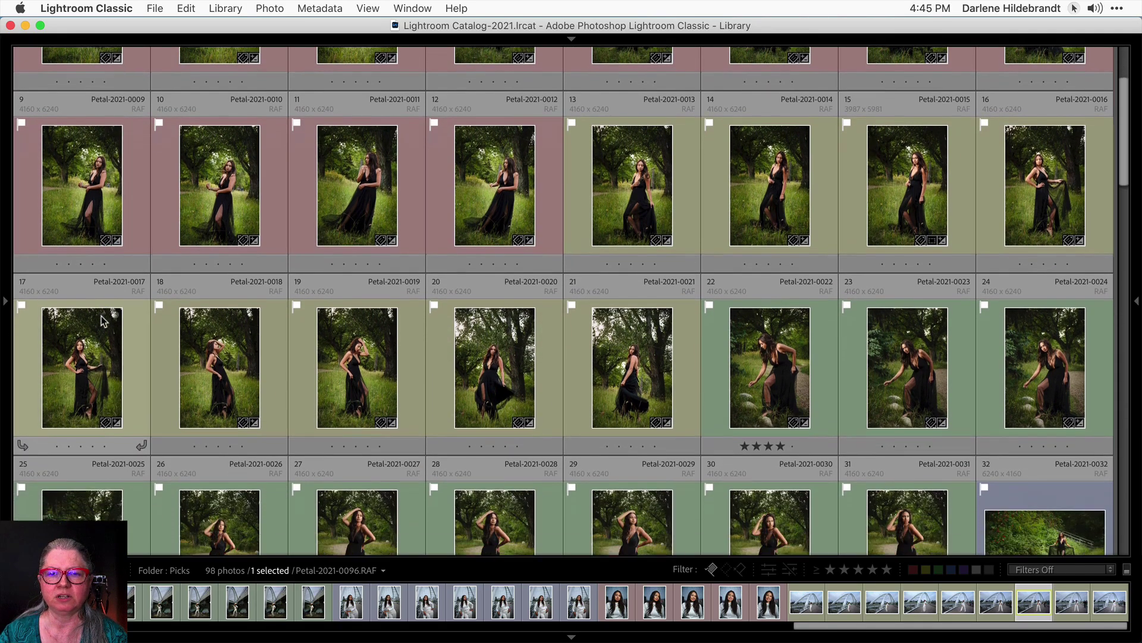
{"action": "scroll", "coordinate": [101, 321], "scroll_direction": "down", "scroll_amount": 2}
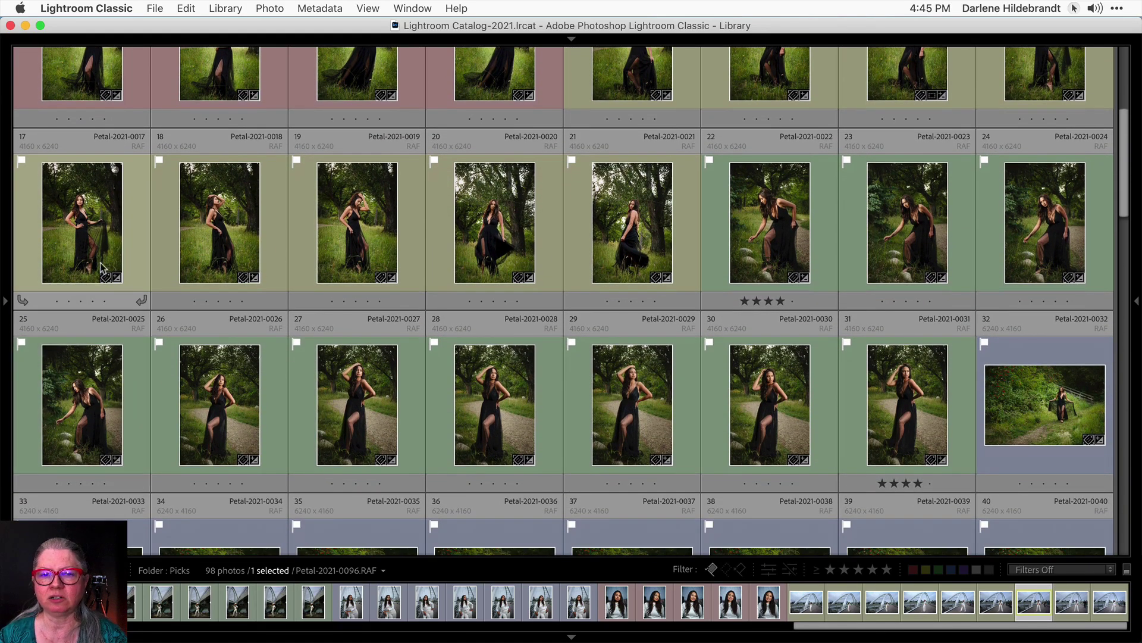
{"action": "scroll", "coordinate": [101, 267], "scroll_direction": "down", "scroll_amount": 3}
{"action": "scroll", "coordinate": [100, 241], "scroll_direction": "down", "scroll_amount": 3}
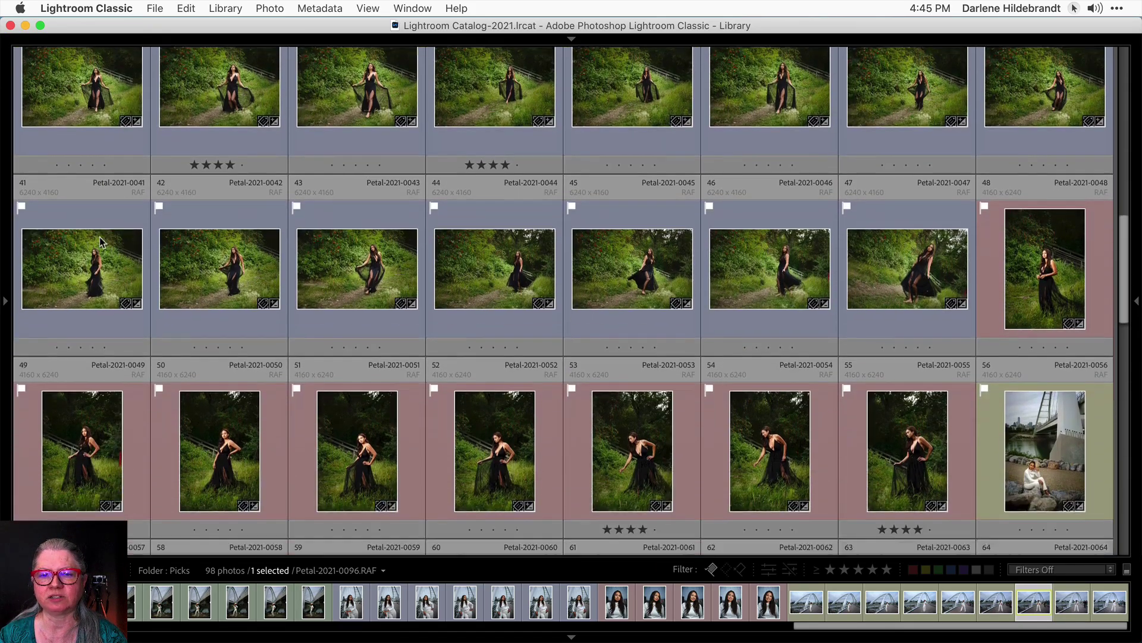
{"action": "scroll", "coordinate": [100, 241], "scroll_direction": "down", "scroll_amount": 1}
{"action": "scroll", "coordinate": [101, 241], "scroll_direction": "down", "scroll_amount": 3}
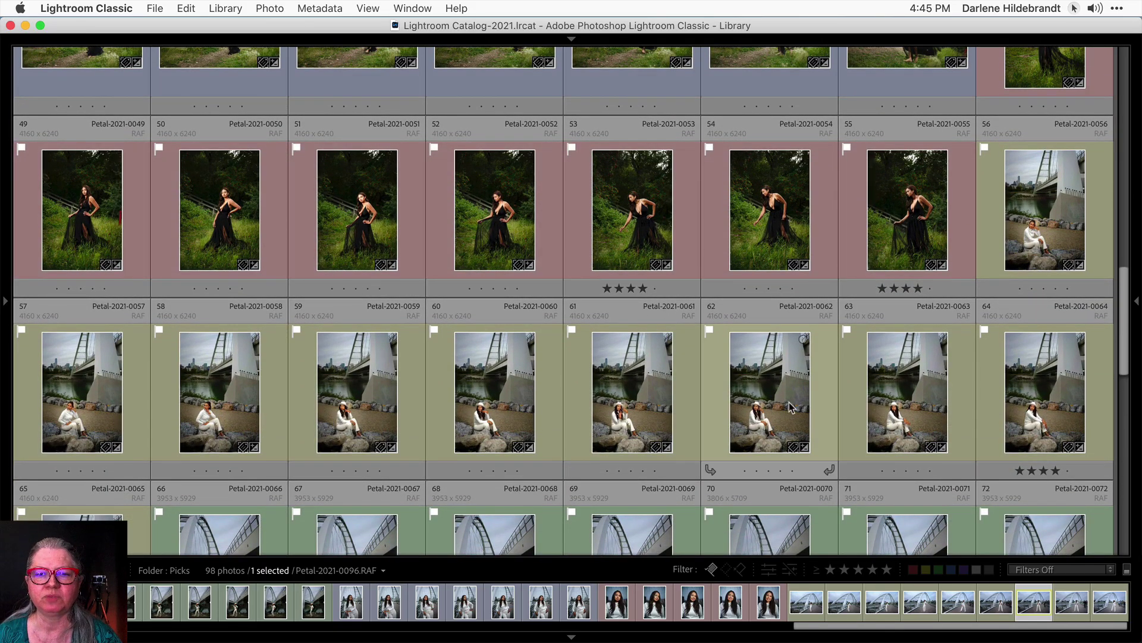
{"action": "scroll", "coordinate": [930, 390], "scroll_direction": "down", "scroll_amount": 2}
{"action": "scroll", "coordinate": [929, 390], "scroll_direction": "down", "scroll_amount": 10}
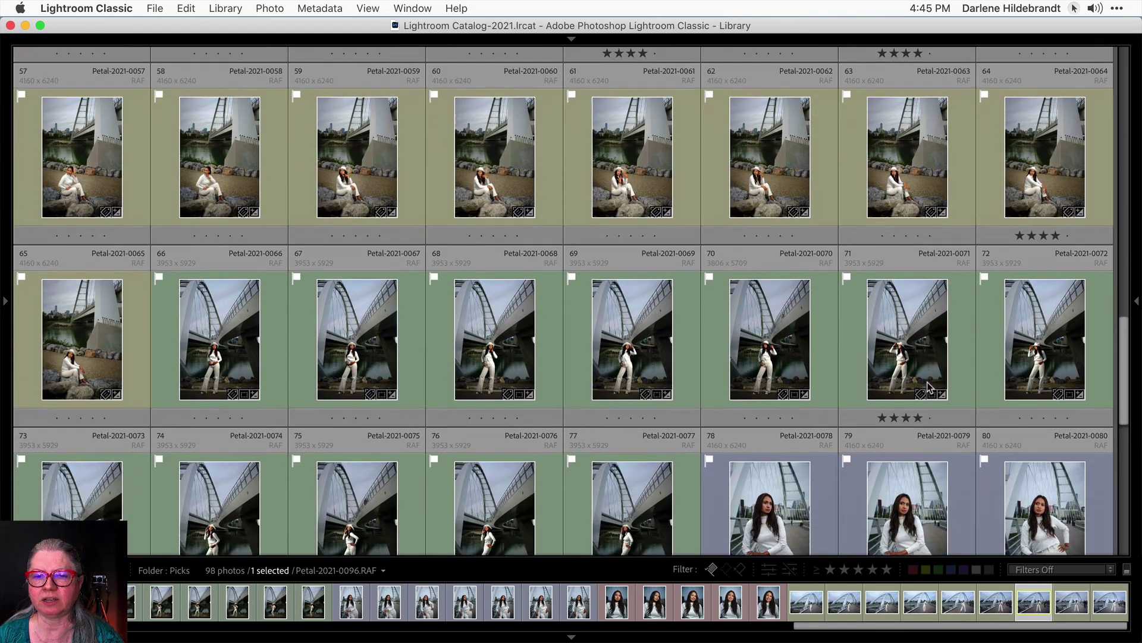
{"action": "scroll", "coordinate": [929, 388], "scroll_direction": "down", "scroll_amount": 6}
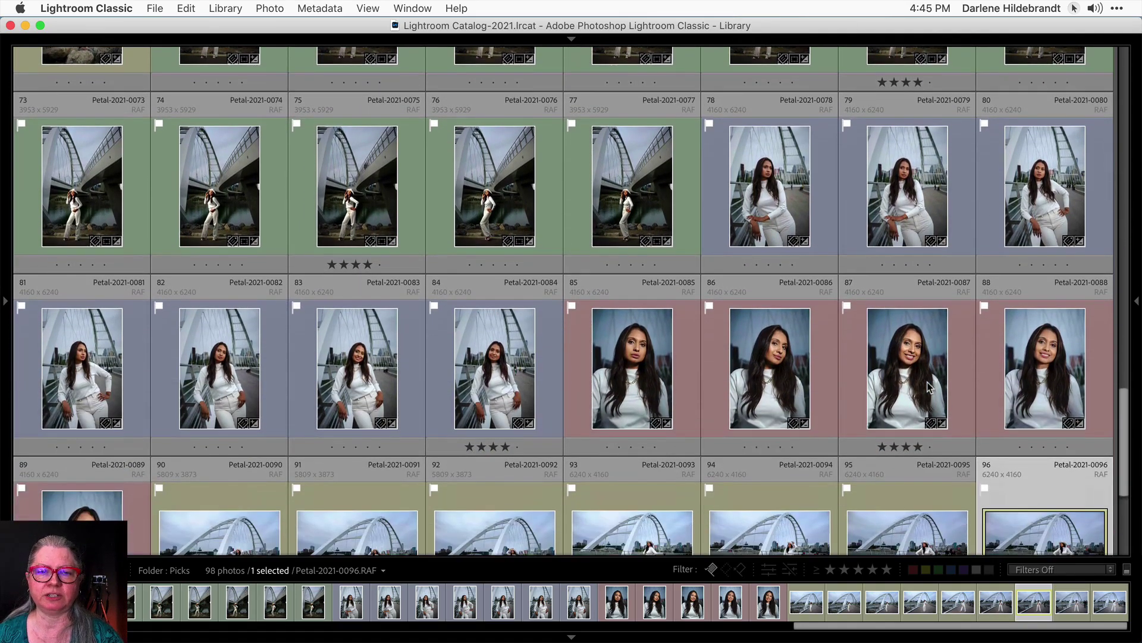
{"action": "scroll", "coordinate": [929, 388], "scroll_direction": "down", "scroll_amount": 3}
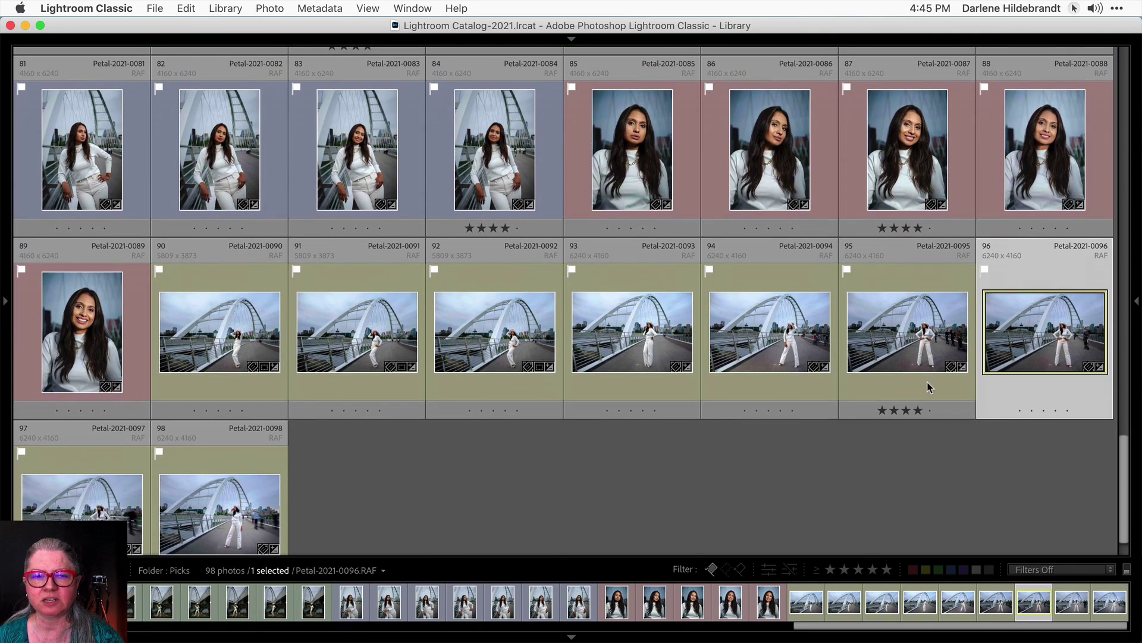